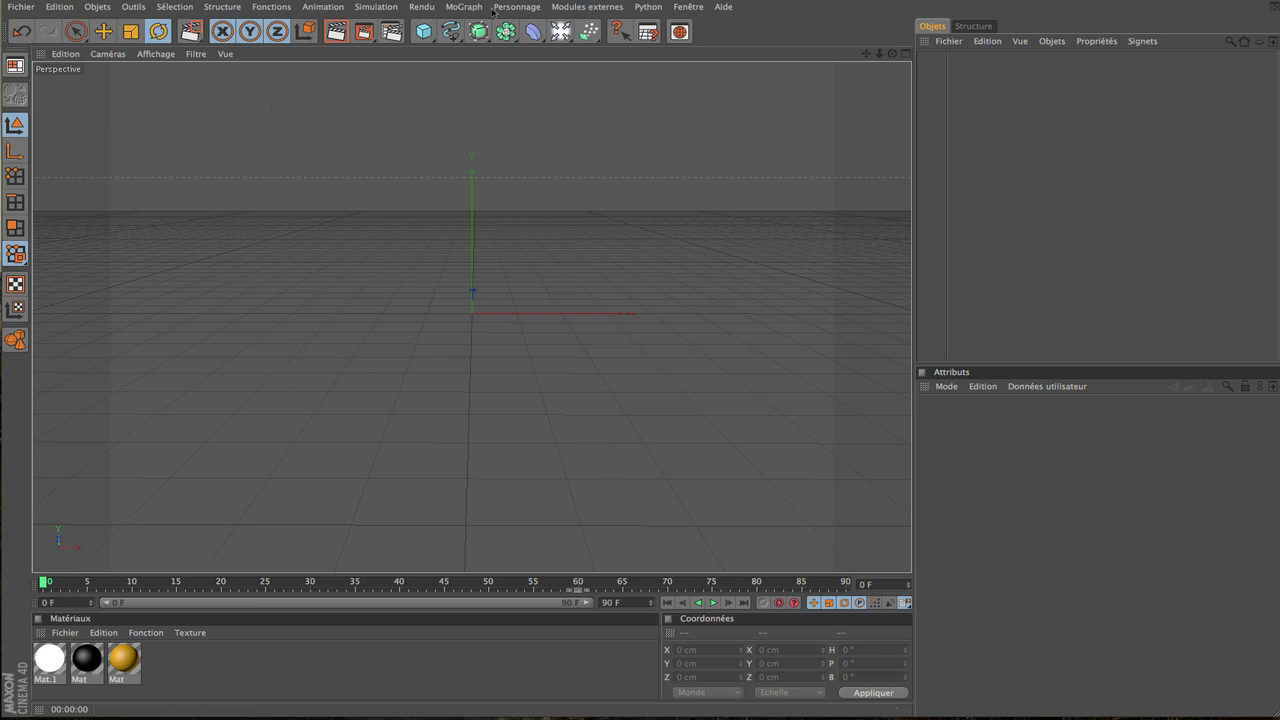
# Step: Add a MoText object and move it to about X -260 cm, Y 60 cm, Z 6 cm
pyautogui.click(444, 8)
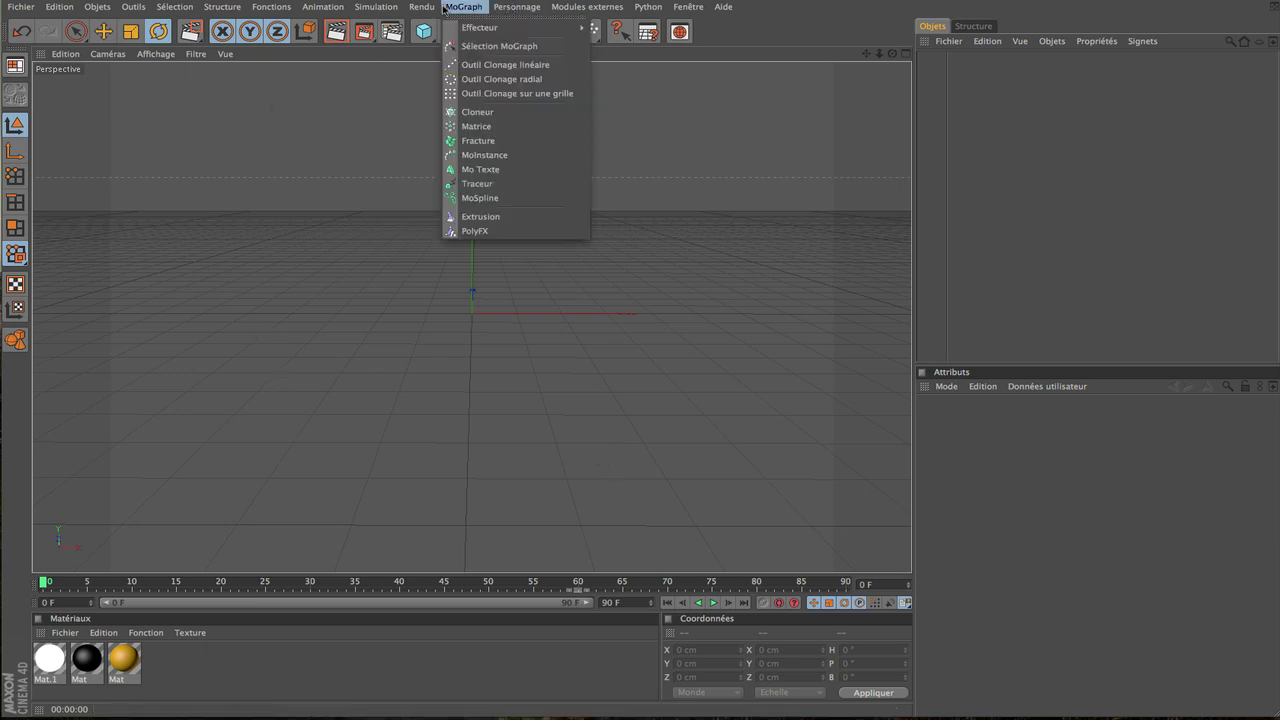
pyautogui.click(523, 169)
pyautogui.click(104, 31)
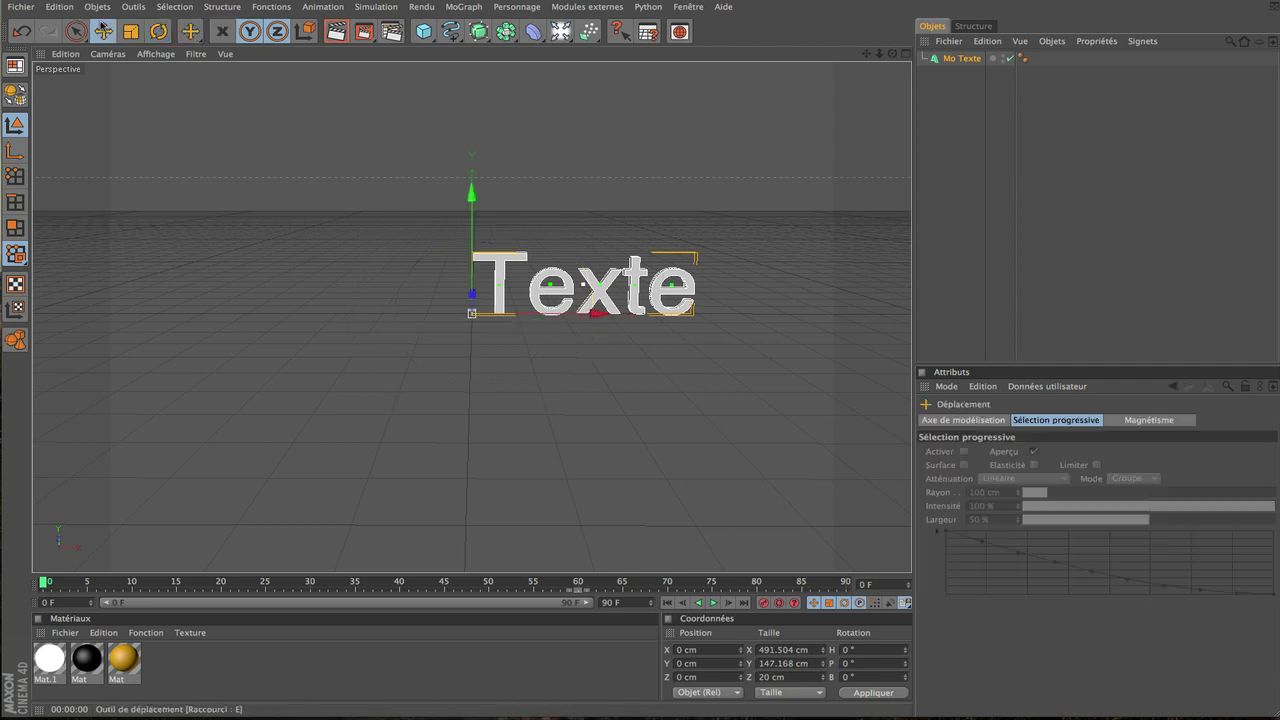
pyautogui.moveTo(652, 309)
pyautogui.mouseDown()
pyautogui.moveTo(656, 293)
pyautogui.moveTo(612, 307)
pyautogui.moveTo(672, 302)
pyautogui.mouseUp()
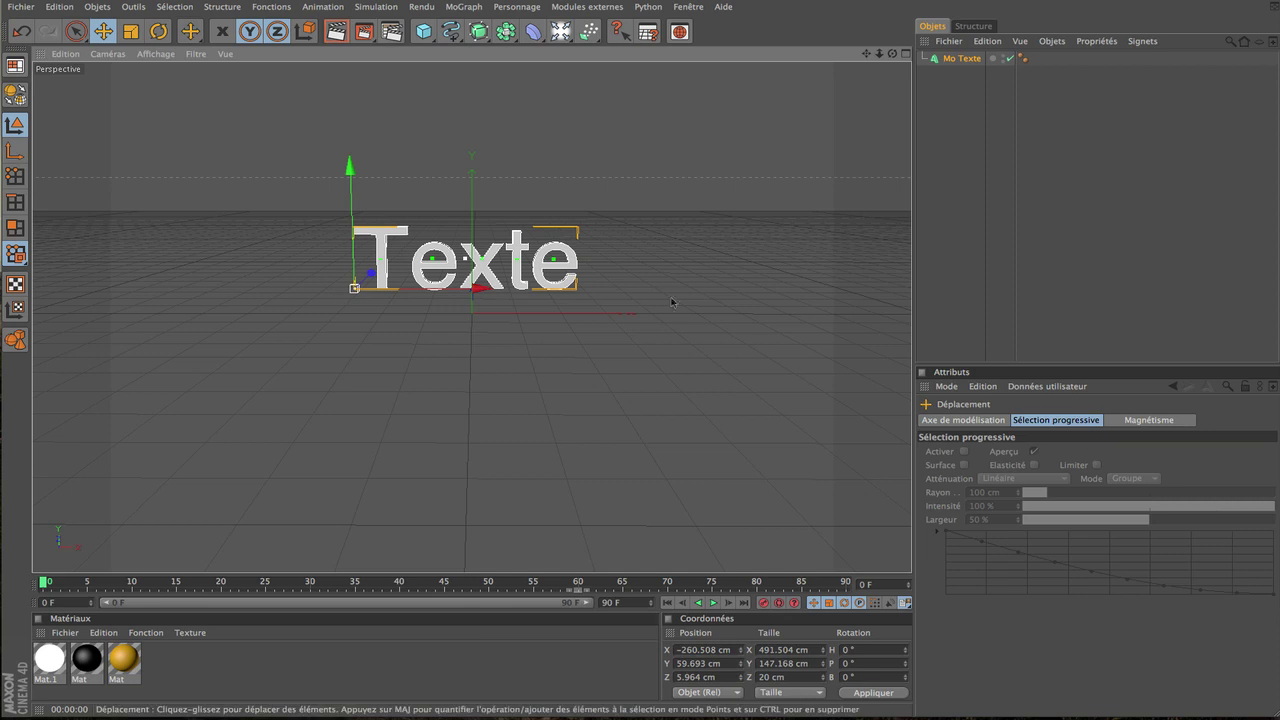
# Step: Change the MoText wording to TUTORIEL and shift it along X to about -483 cm to centre it
pyautogui.click(960, 58)
pyautogui.click(1052, 423)
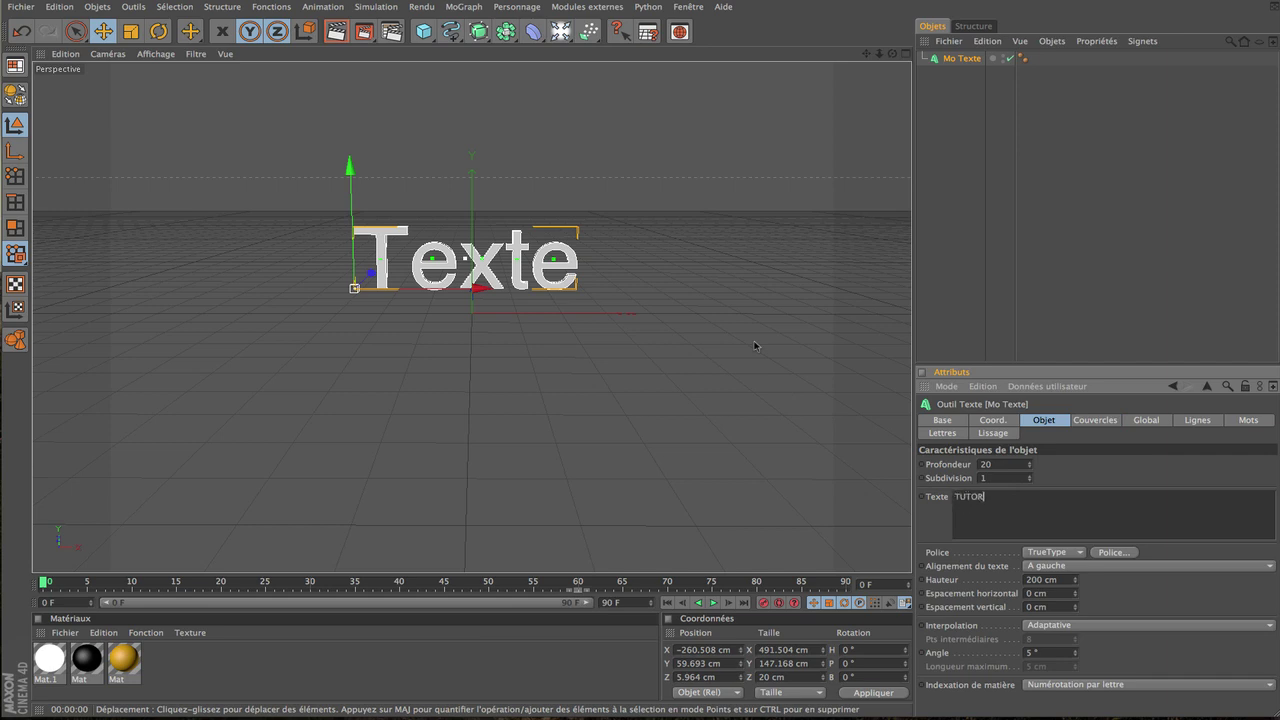
pyautogui.click(531, 305)
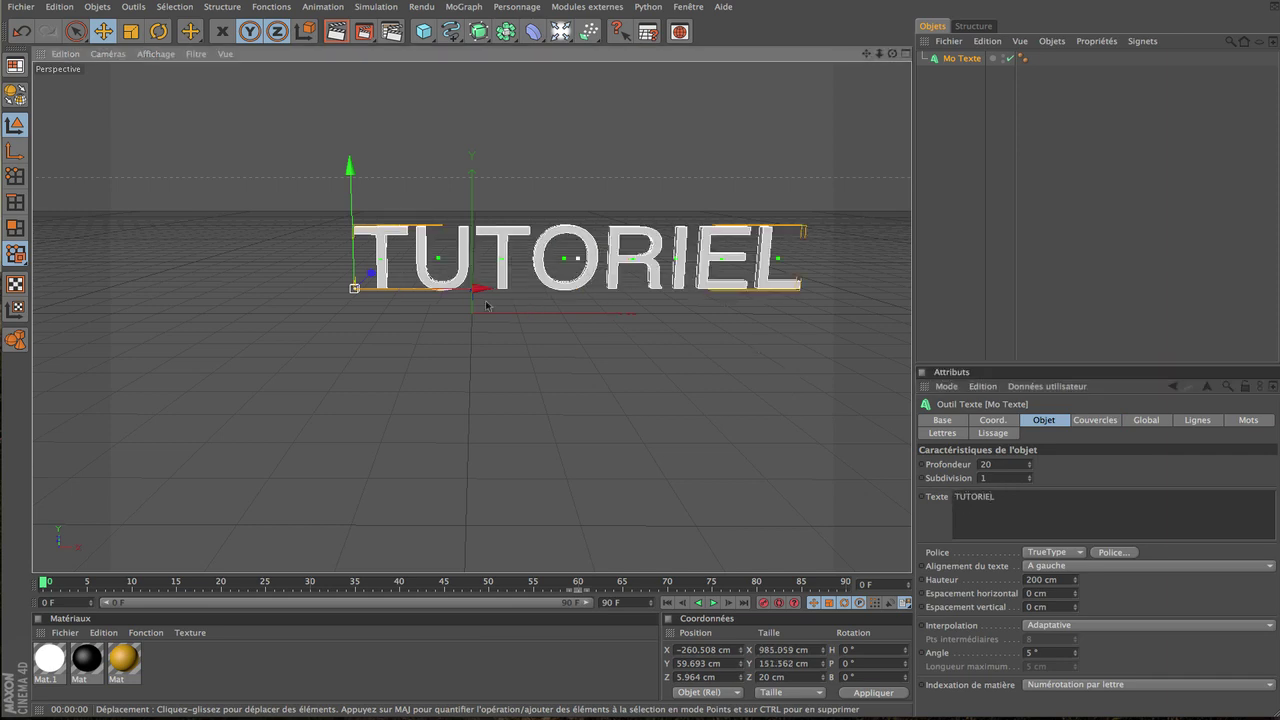
pyautogui.moveTo(475, 292); pyautogui.dragTo(375, 292)
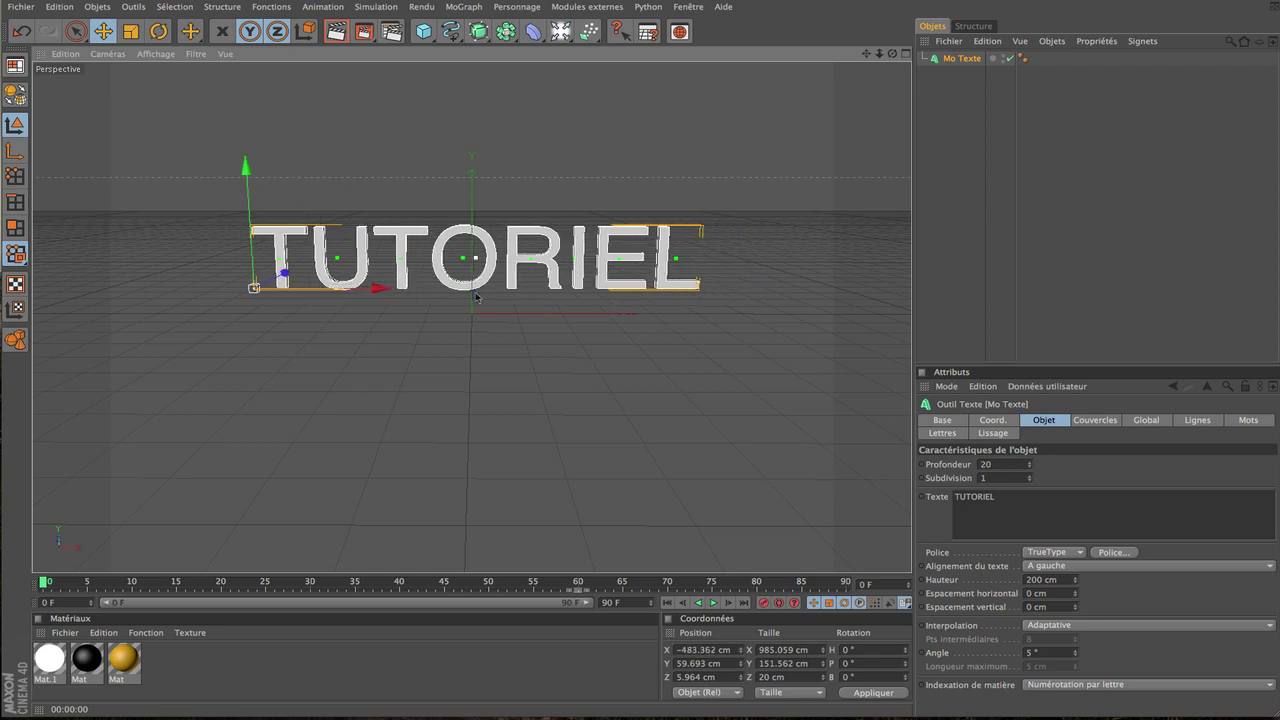
# Step: Set the font of the TUTORIEL text to Orion Pax
pyautogui.click(1112, 552)
pyautogui.click(600, 187)
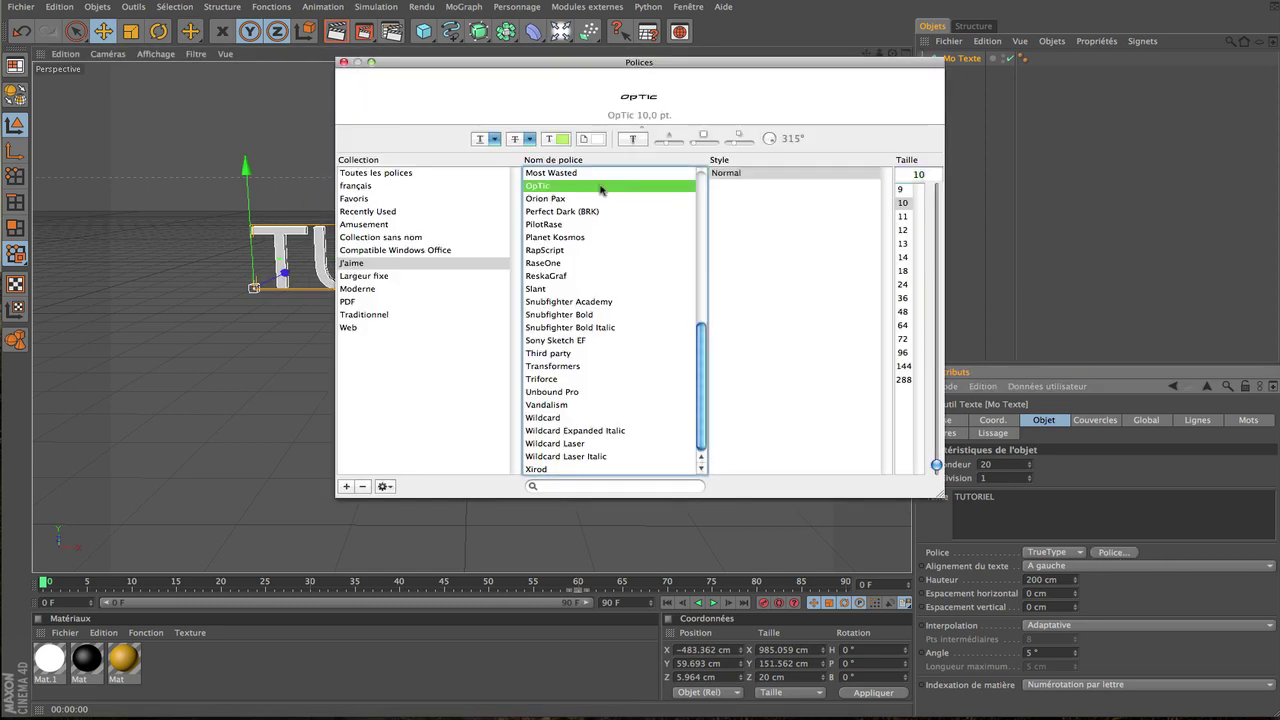
pyautogui.click(592, 197)
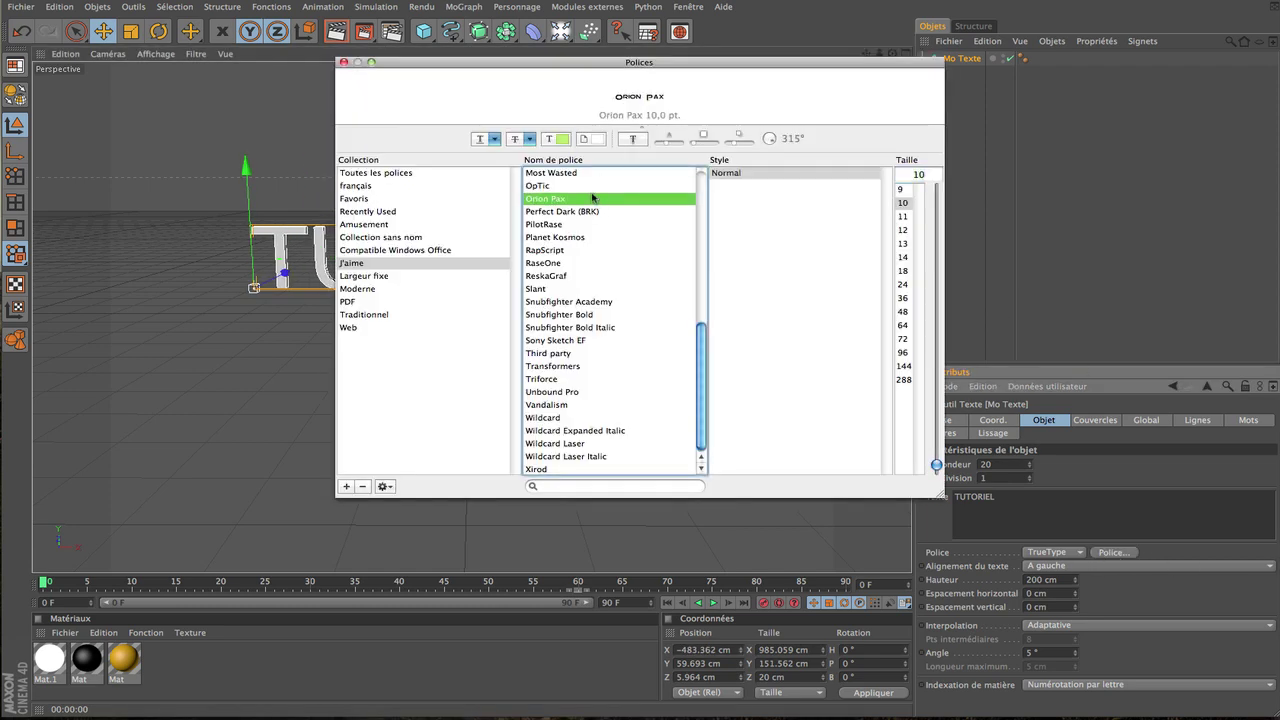
pyautogui.click(344, 63)
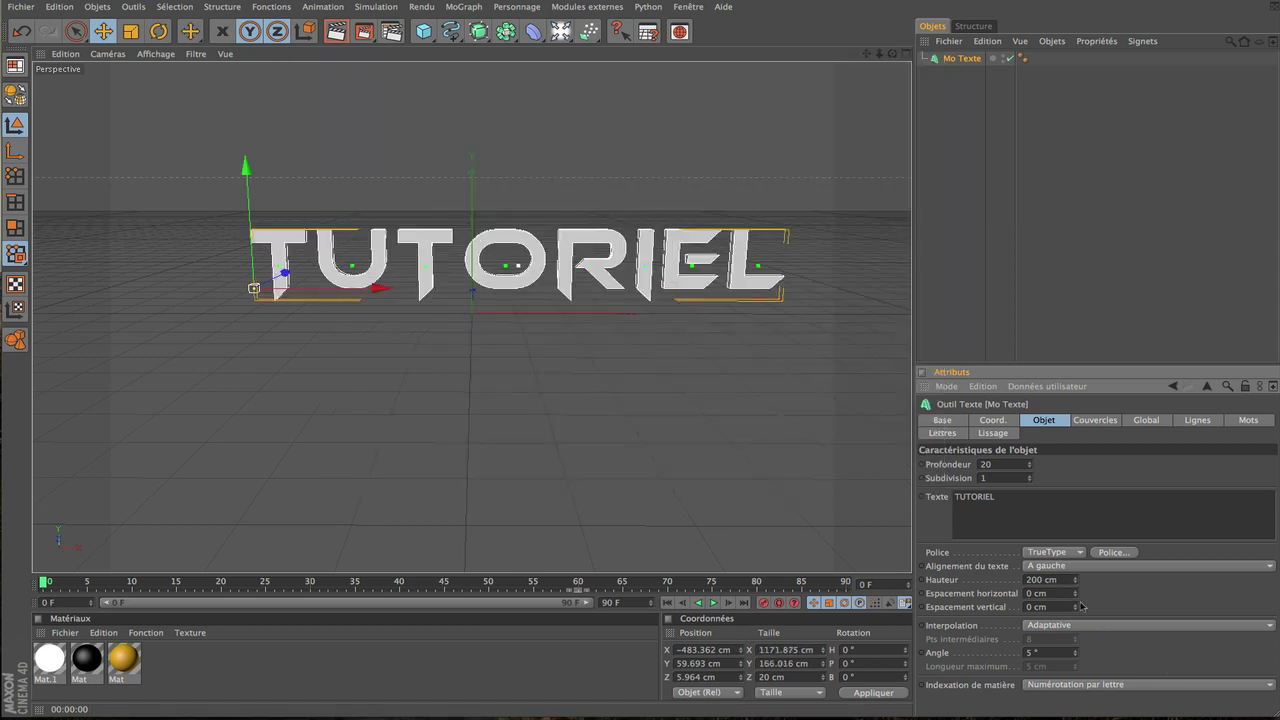
# Step: Tighten the text's horizontal spacing to -27 cm and recentre it at about X -466 cm
pyautogui.moveTo(1076, 598)
pyautogui.mouseDown()
pyautogui.moveTo(1040, 598)
pyautogui.moveTo(1090, 598)
pyautogui.moveTo(1044, 598)
pyautogui.moveTo(1058, 598)
pyautogui.mouseUp()
pyautogui.moveTo(300, 289); pyautogui.dragTo(315, 289)
pyautogui.moveTo(405, 289); pyautogui.dragTo(397, 289)
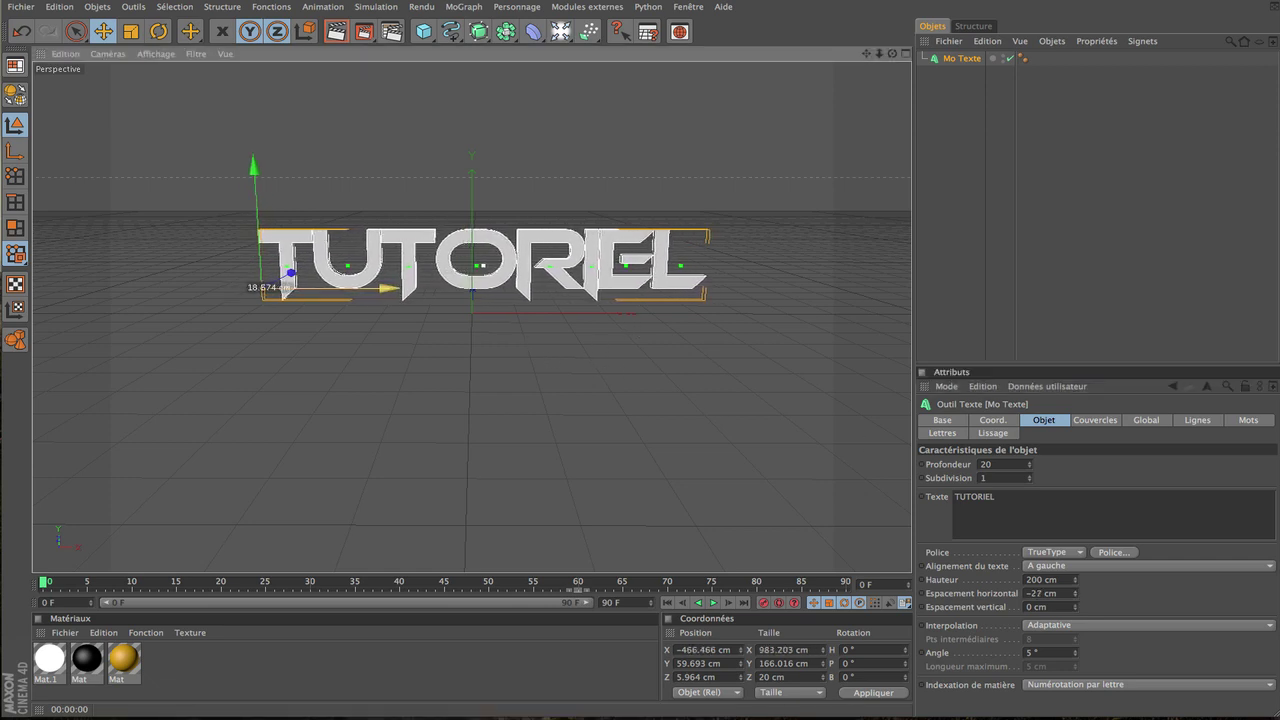
pyautogui.moveTo(343, 656); pyautogui.dragTo(59, 662)
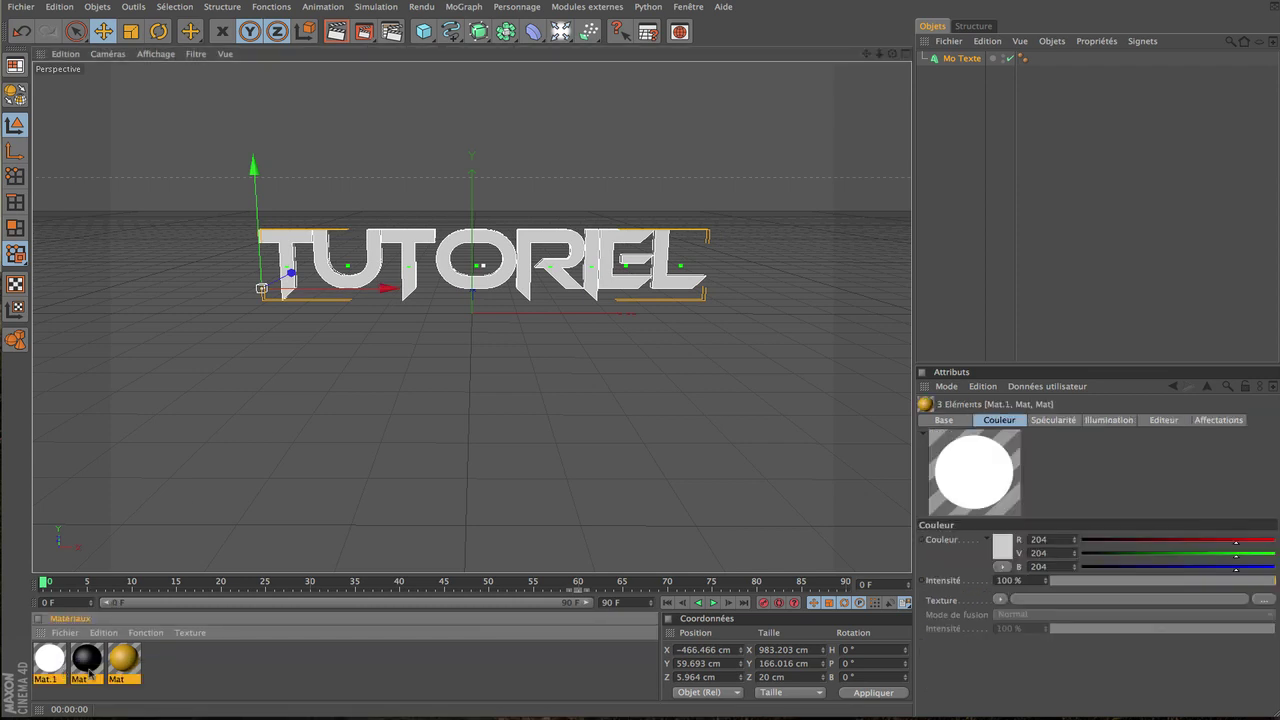
pyautogui.click(213, 669)
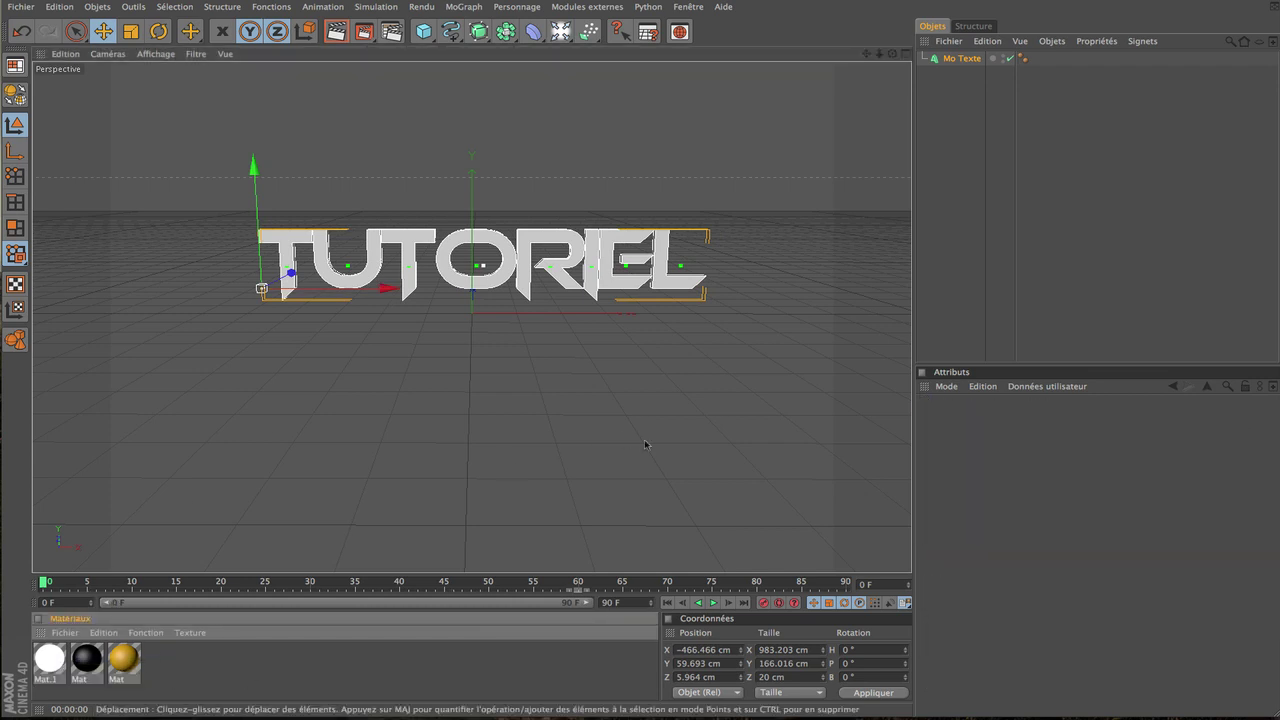
# Step: Duplicate the TUTORIEL text and move the copy back along Z to about 28 cm, behind the original
pyautogui.click(962, 58)
pyautogui.hotkey('ctrl', 'c')
pyautogui.hotkey('ctrl', 'v')
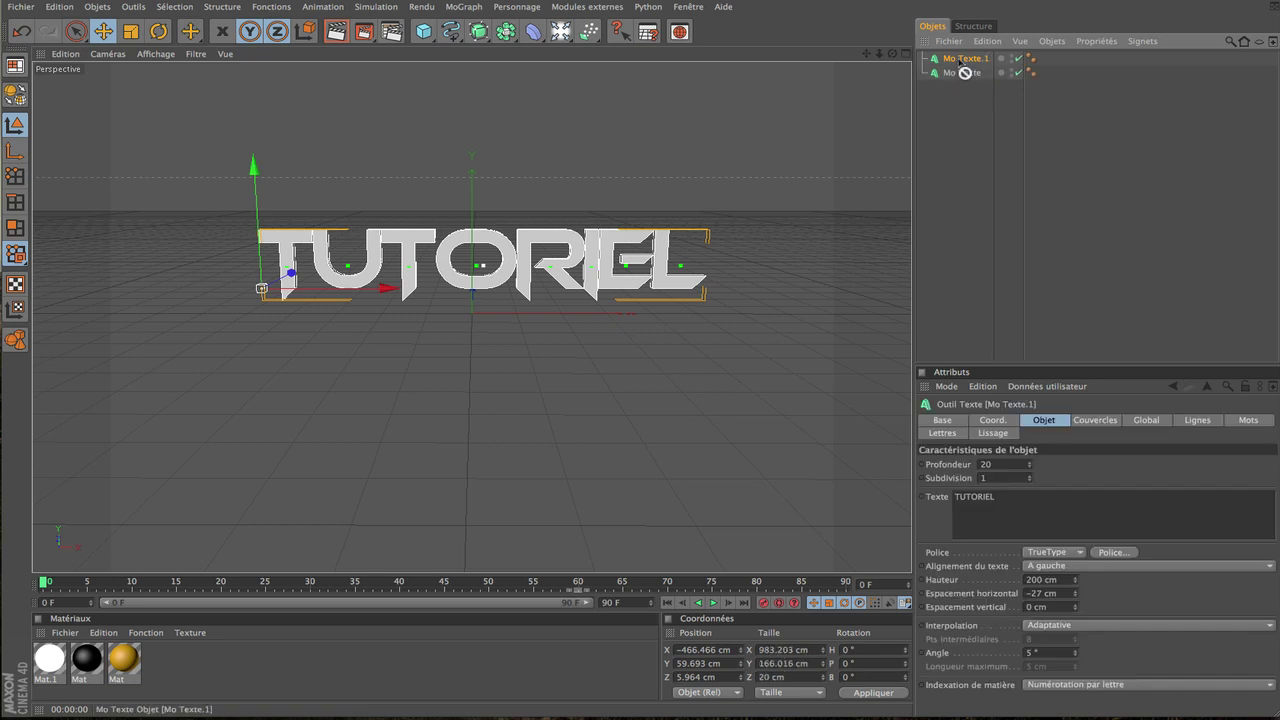
pyautogui.click(906, 53)
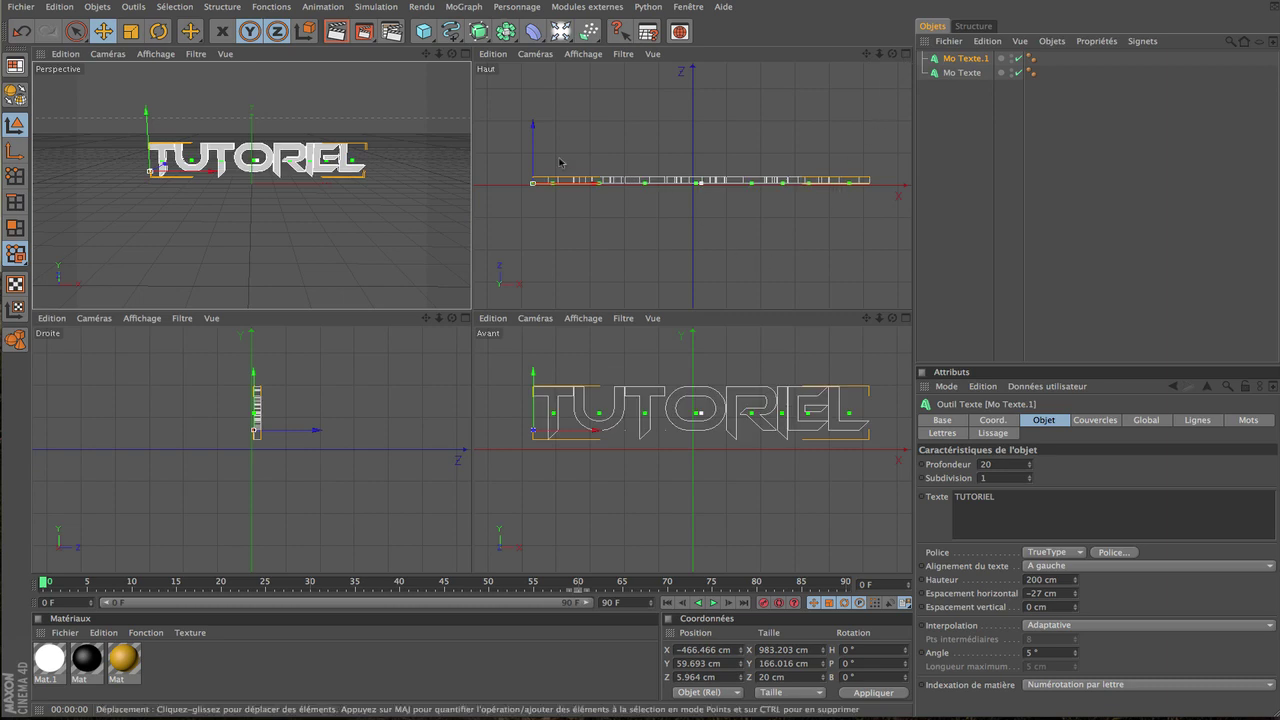
pyautogui.moveTo(532, 150); pyautogui.dragTo(532, 142)
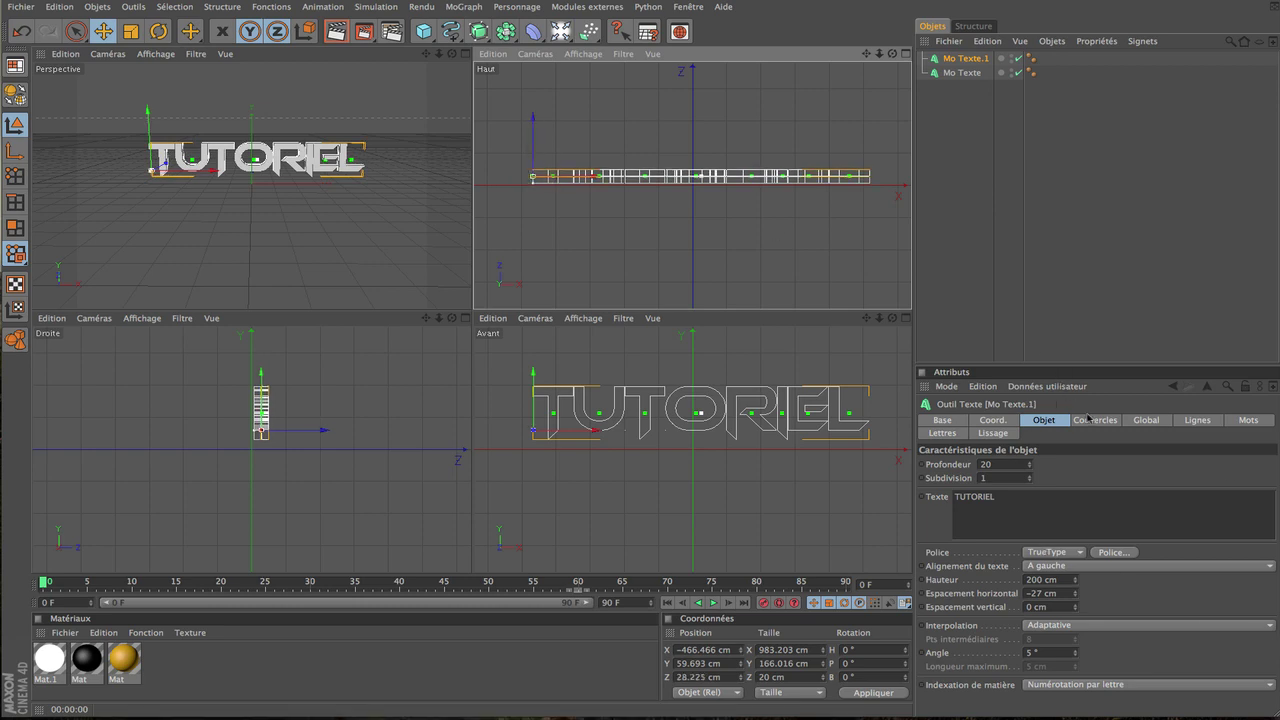
# Step: Set both the start and end caps of the rear text copy to Couvercle et biseau with a 7 cm radius
pyautogui.click(1094, 420)
pyautogui.click(1083, 464)
pyautogui.click(1080, 520)
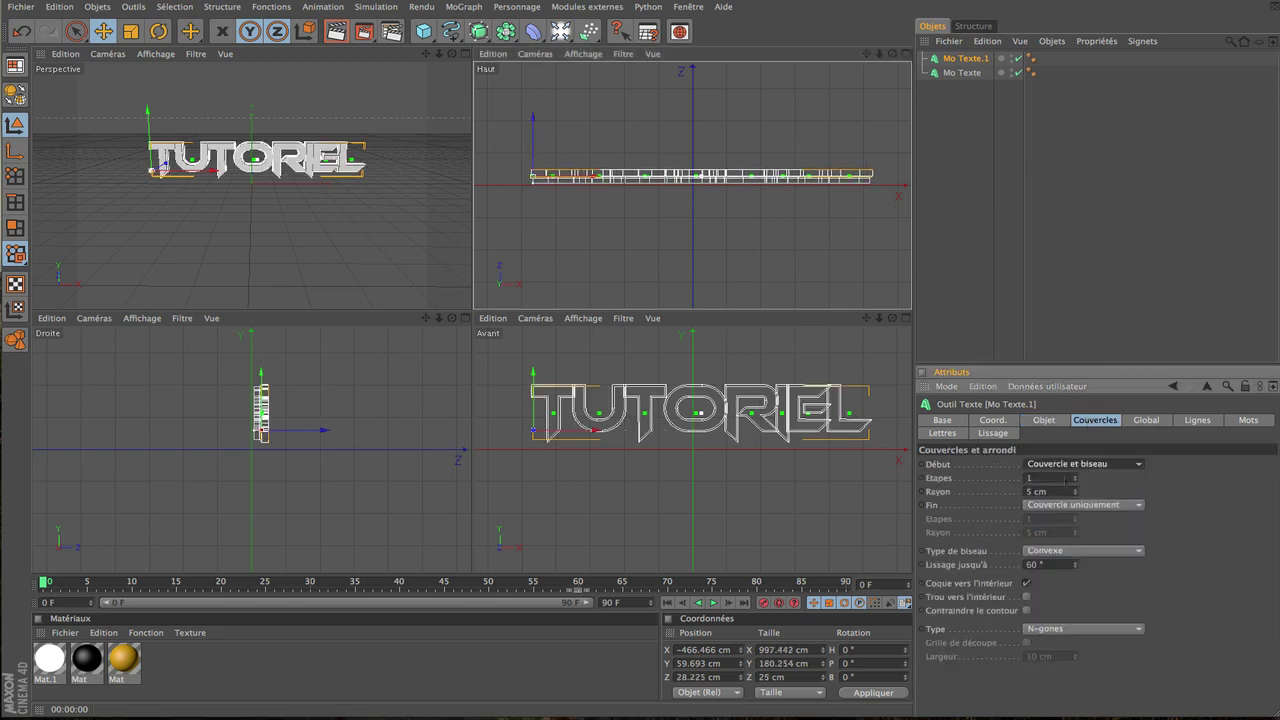
pyautogui.click(1062, 504)
pyautogui.click(1088, 561)
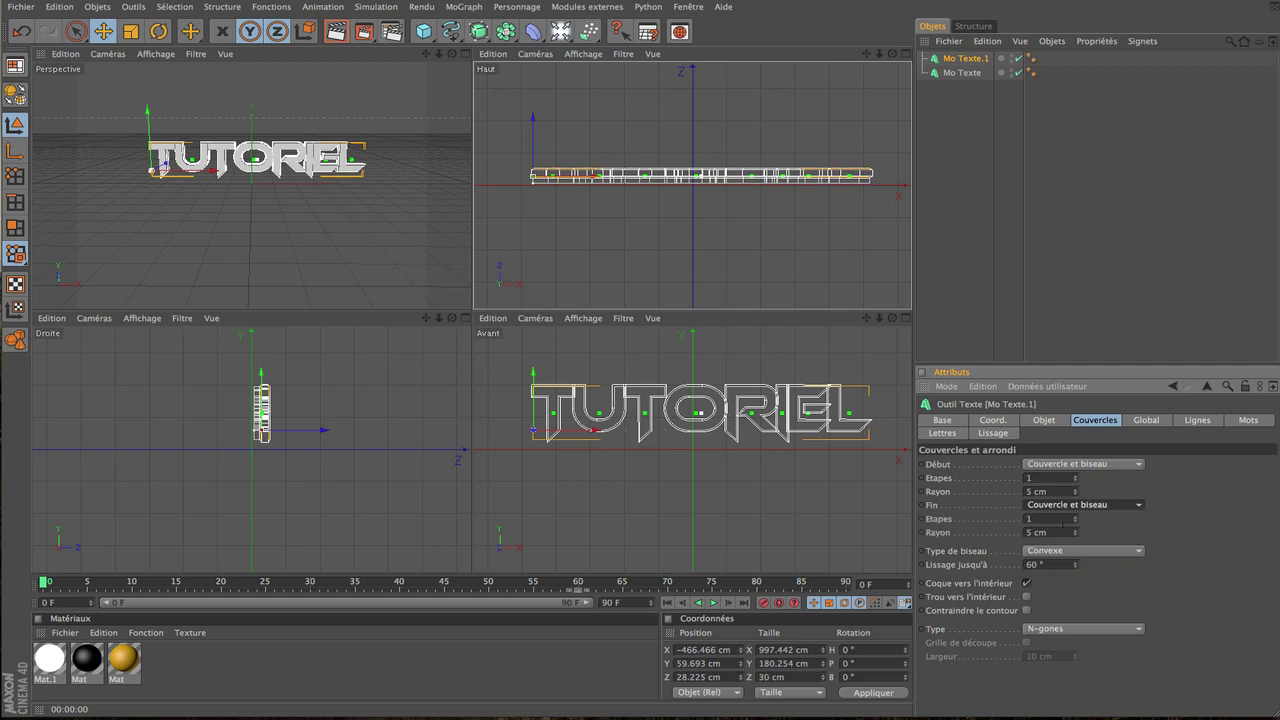
pyautogui.click(1030, 491)
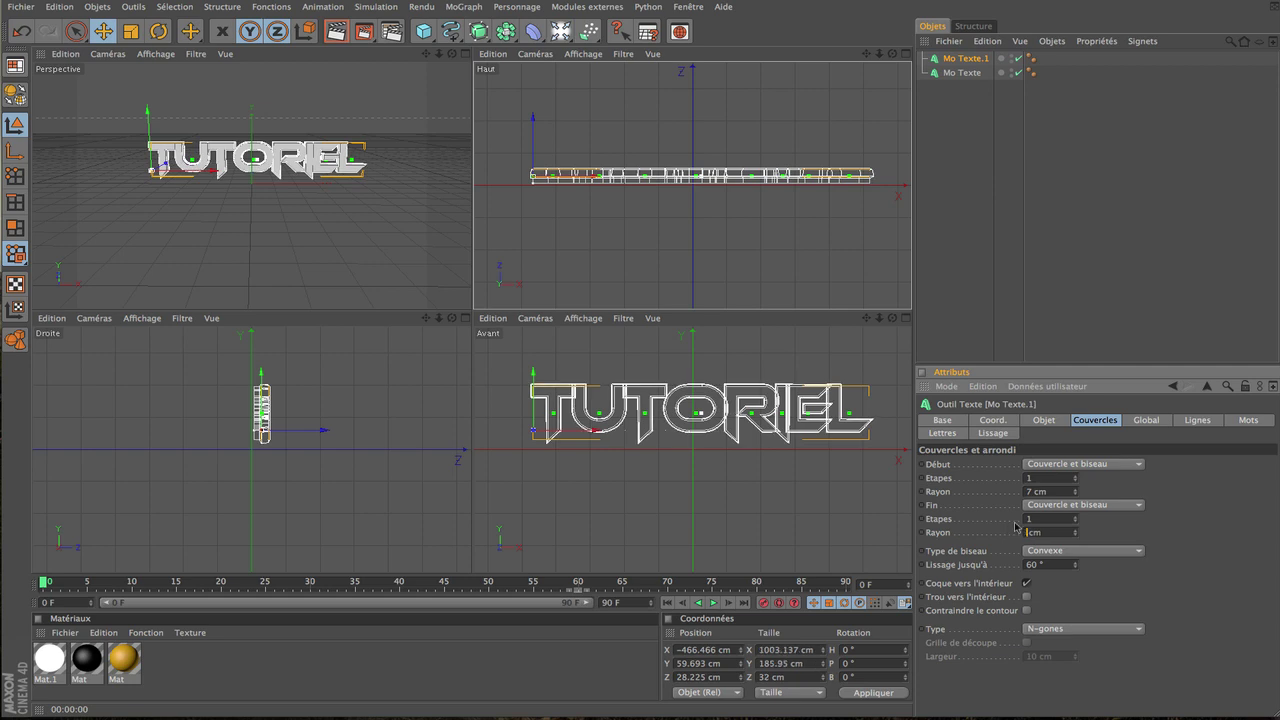
pyautogui.press('Return')
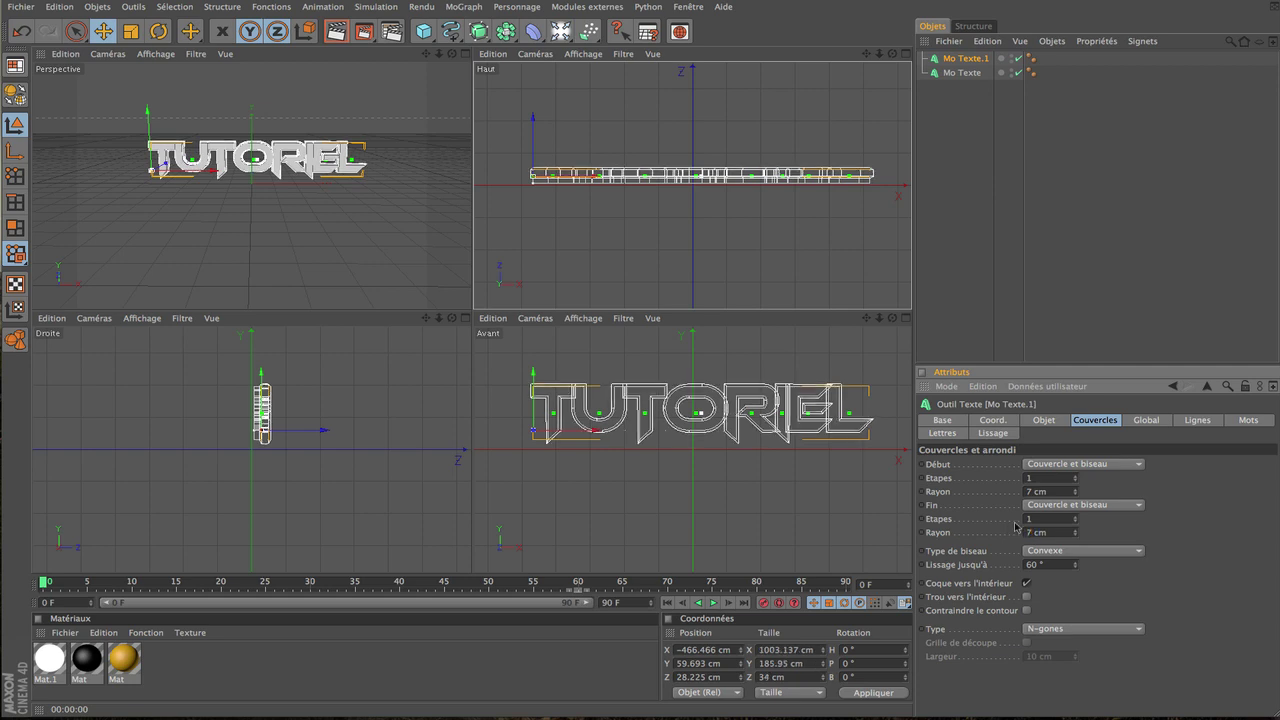
# Step: Apply the black material to the beveled rear text copy, leaving the front text without it
pyautogui.click(465, 53)
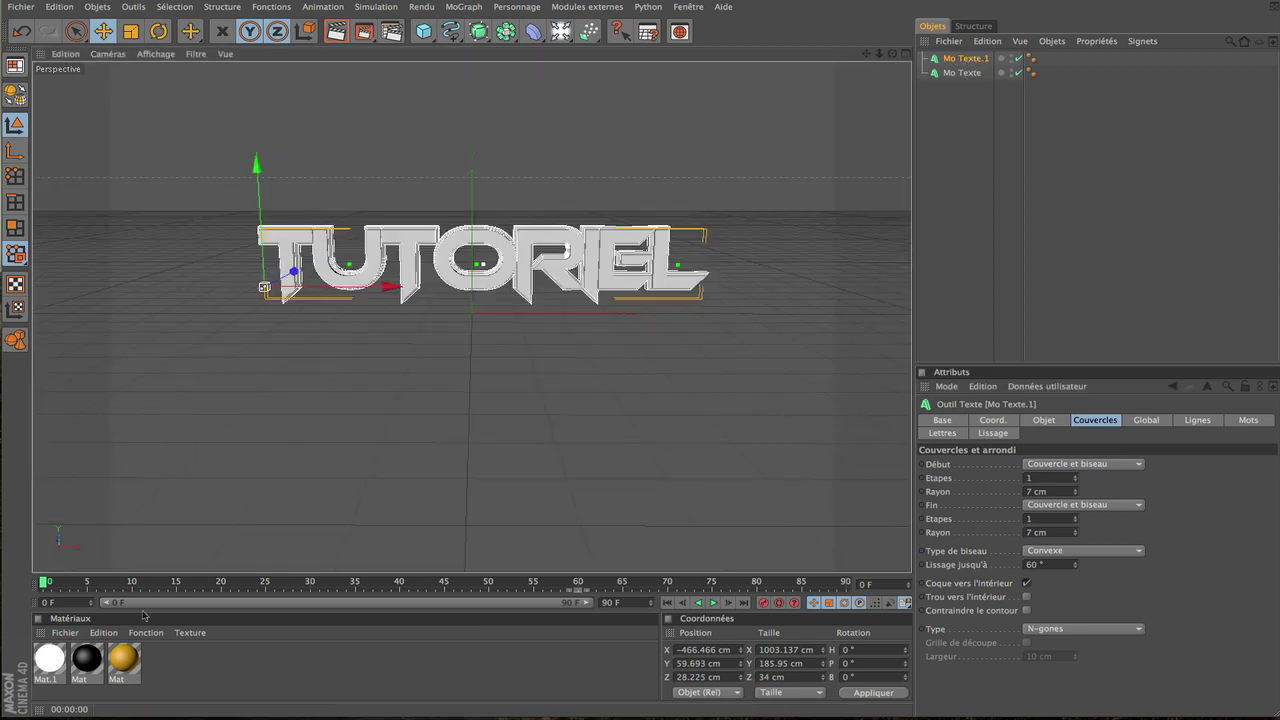
pyautogui.moveTo(84, 672); pyautogui.dragTo(338, 270)
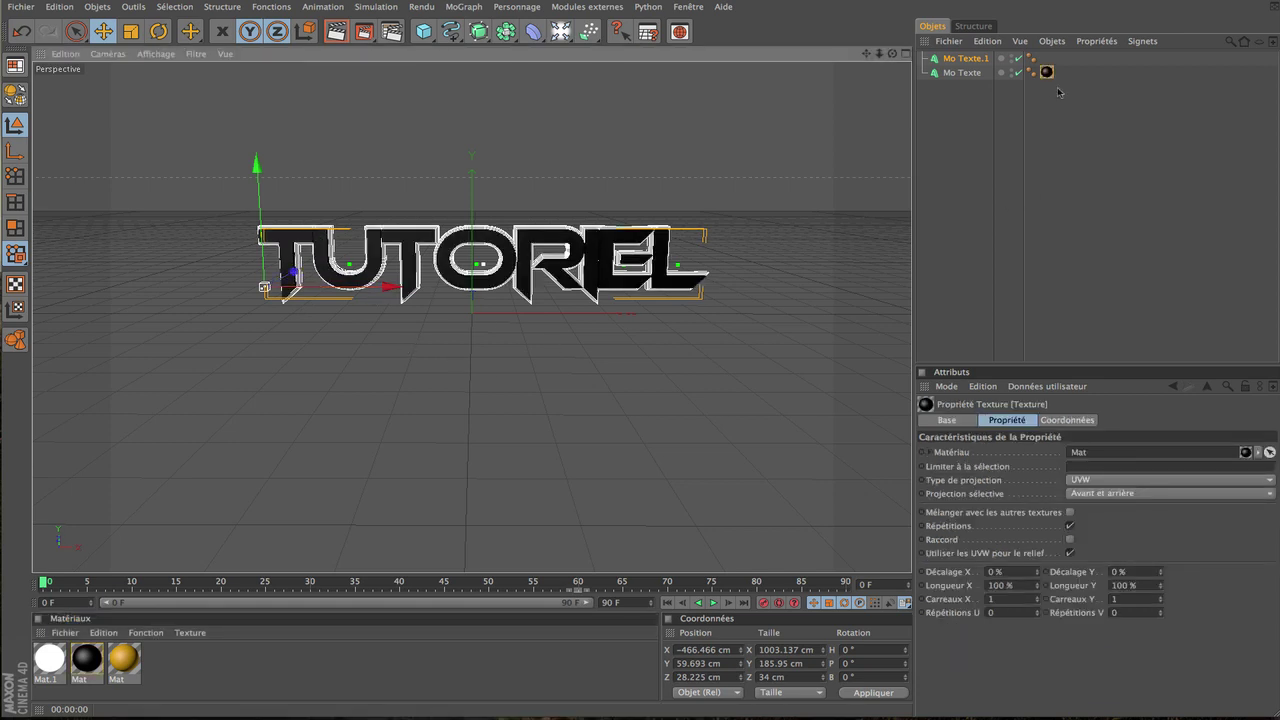
pyautogui.press('Delete')
pyautogui.hotkey('ctrl', 'z')
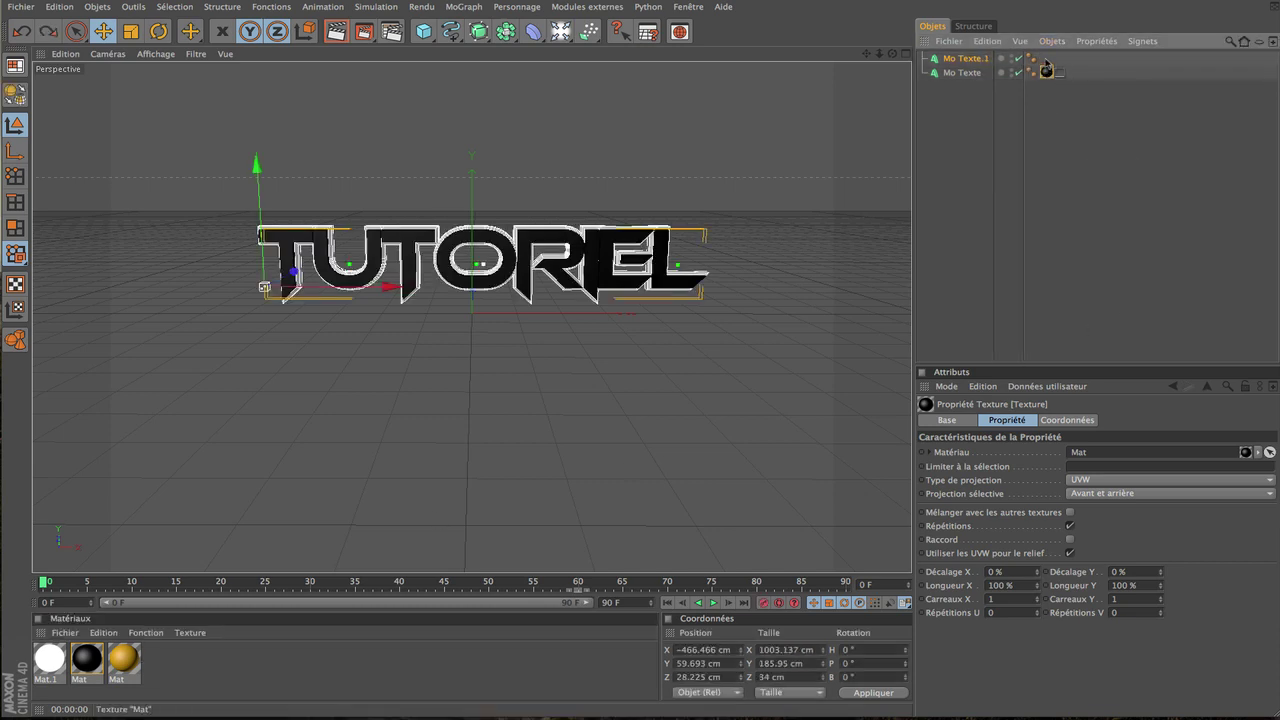
pyautogui.moveTo(1046, 68); pyautogui.dragTo(1046, 57)
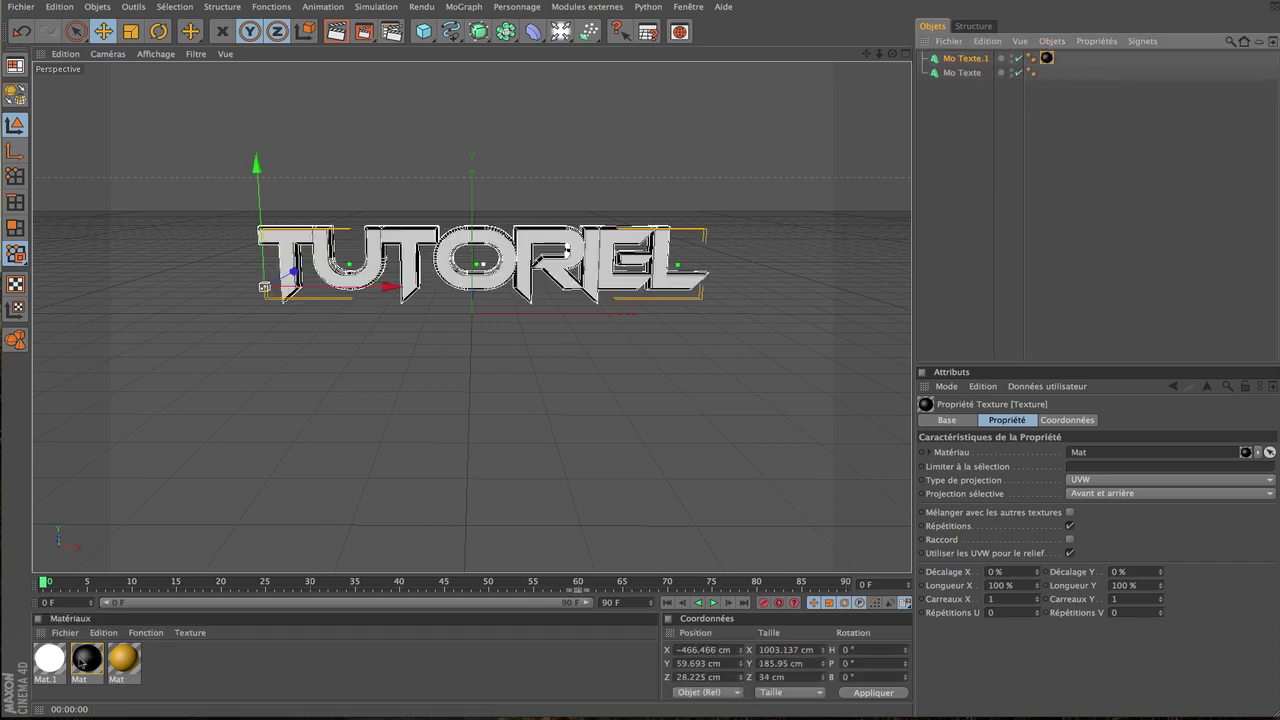
pyautogui.moveTo(80, 660); pyautogui.dragTo(1060, 90)
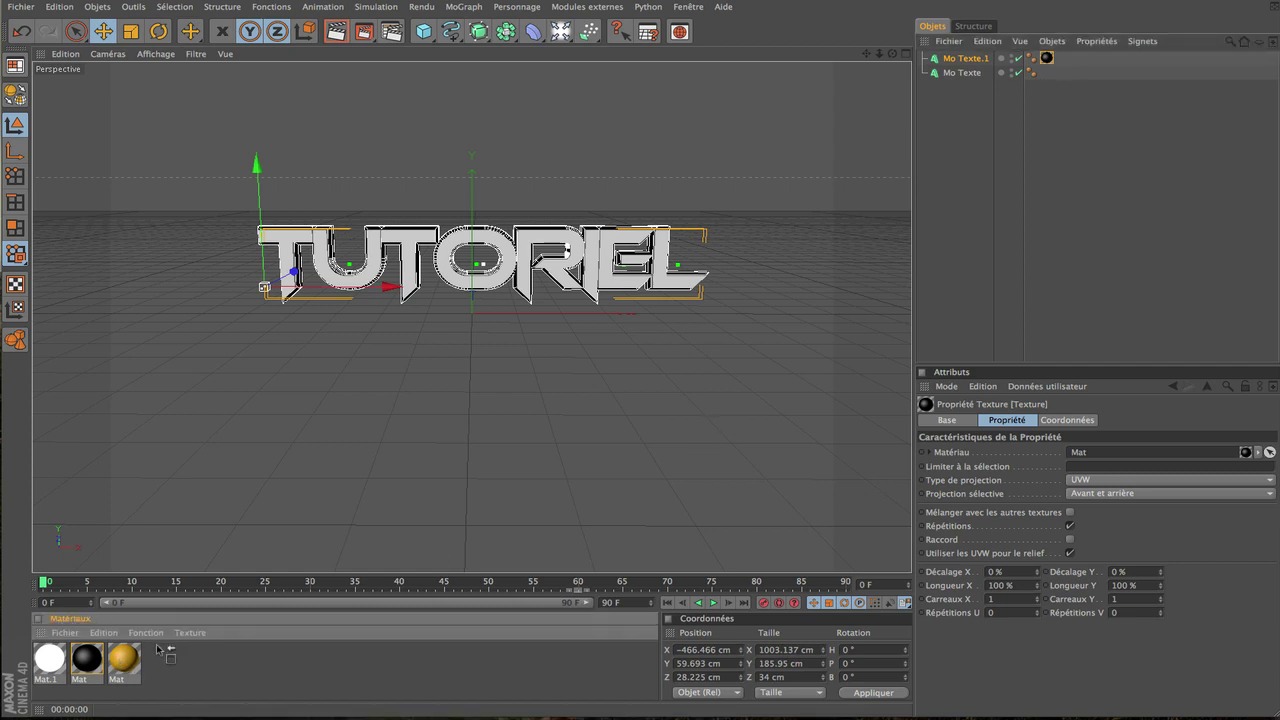
# Step: Brighten the gold material's colour to RGB 255, 188, 32 and apply it to the front text
pyautogui.doubleClick(121, 659)
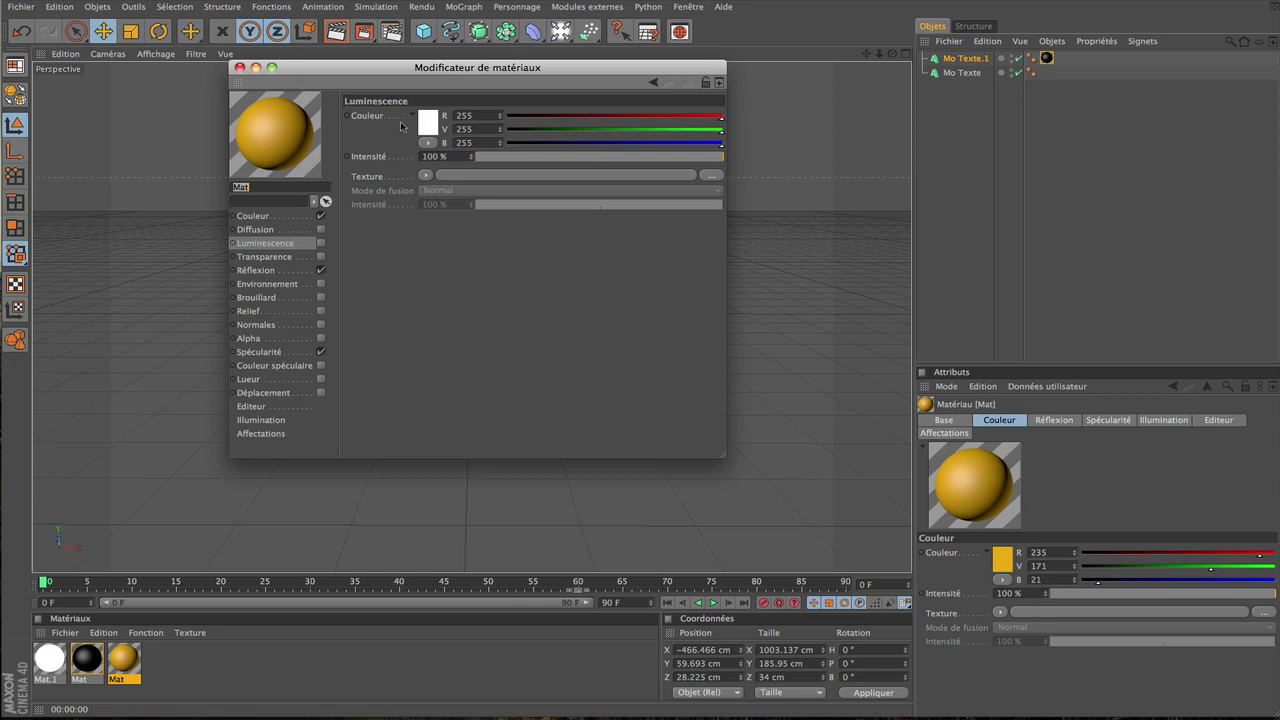
pyautogui.click(262, 216)
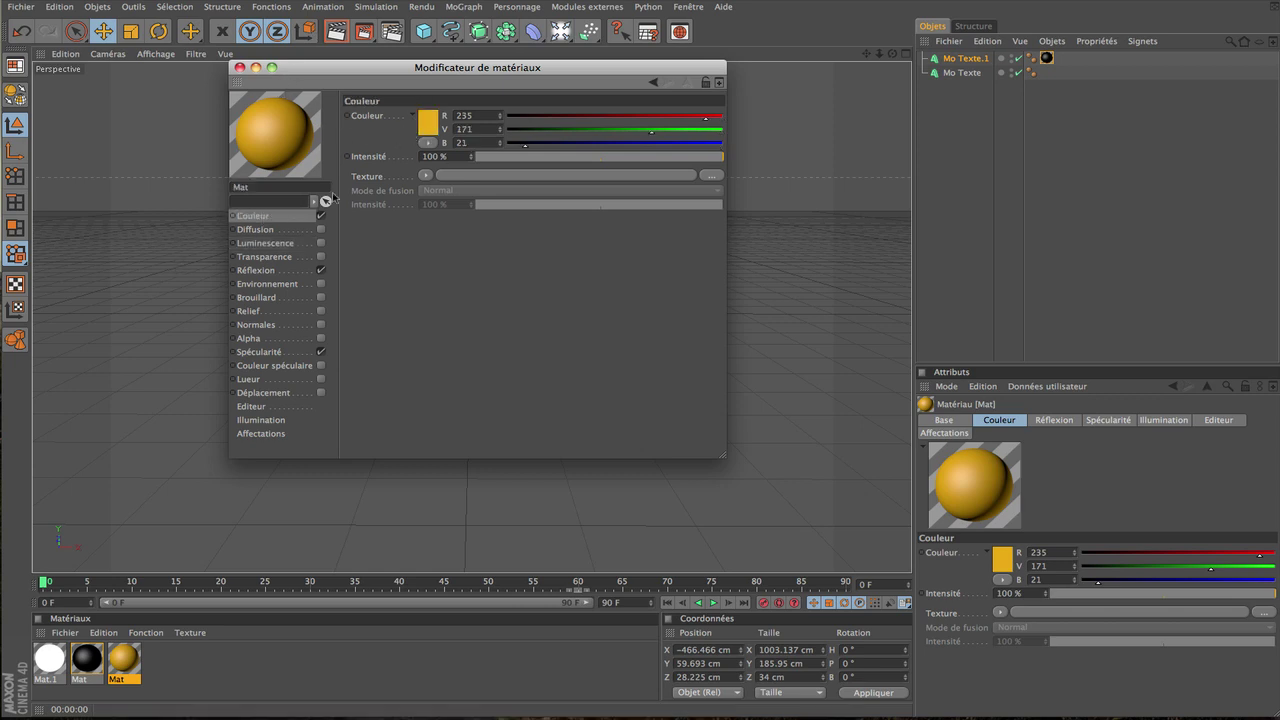
pyautogui.click(427, 121)
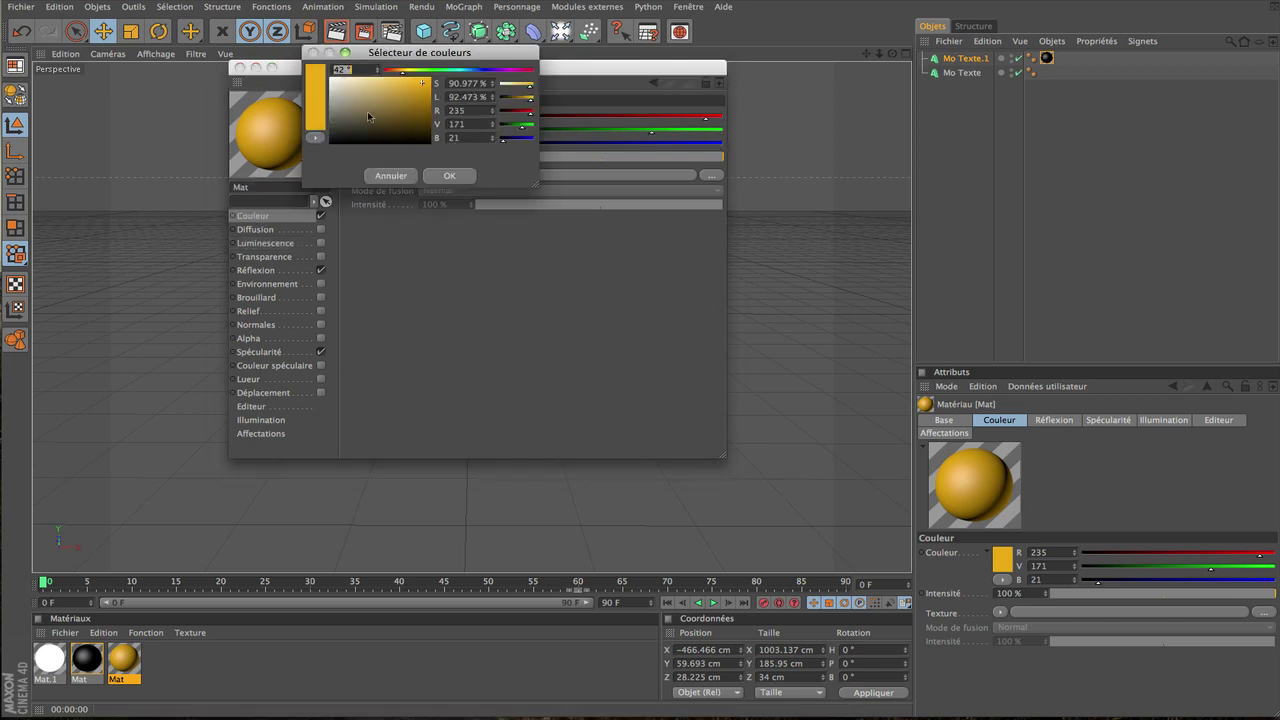
pyautogui.moveTo(403, 104); pyautogui.dragTo(418, 78)
pyautogui.click(449, 175)
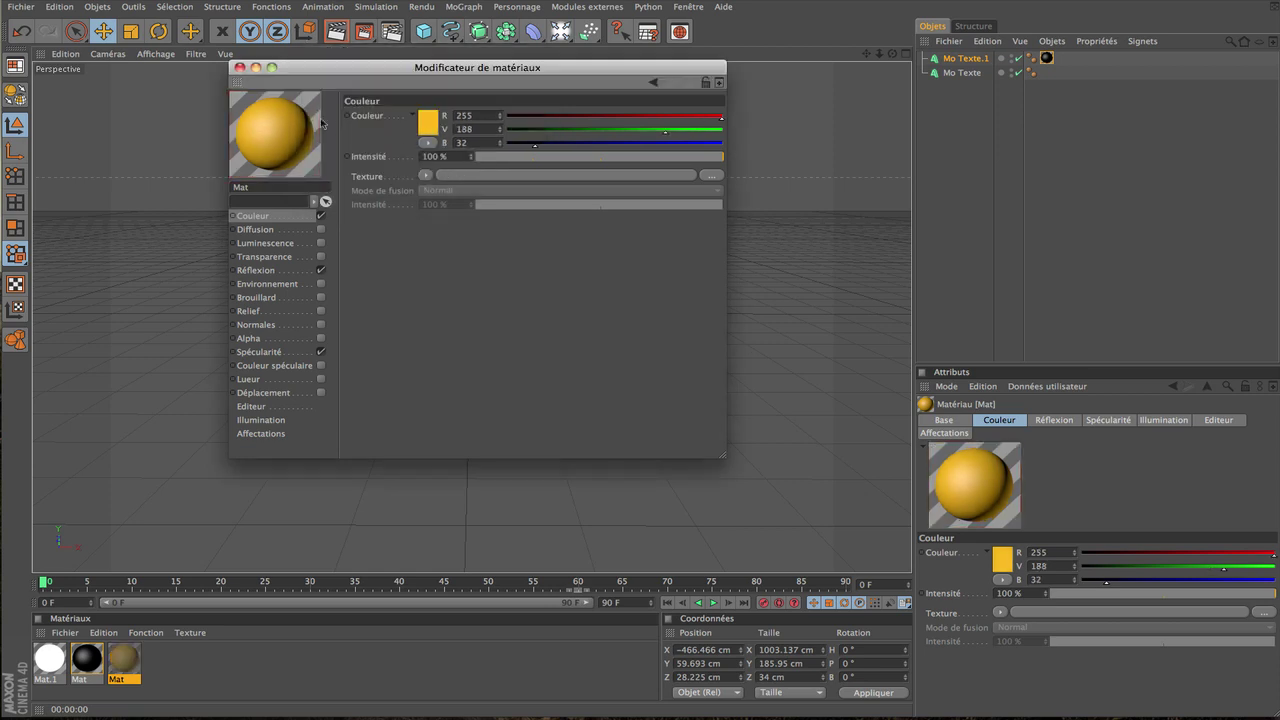
pyautogui.click(239, 66)
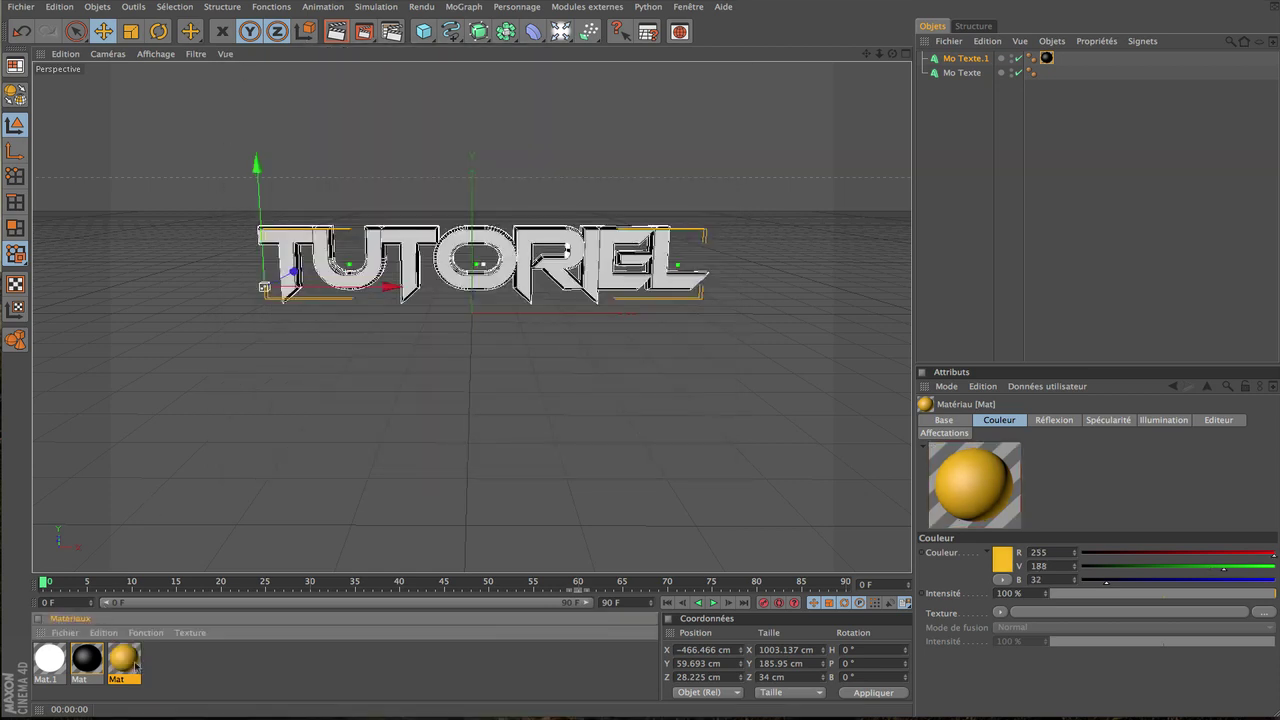
pyautogui.moveTo(347, 570); pyautogui.dragTo(962, 76)
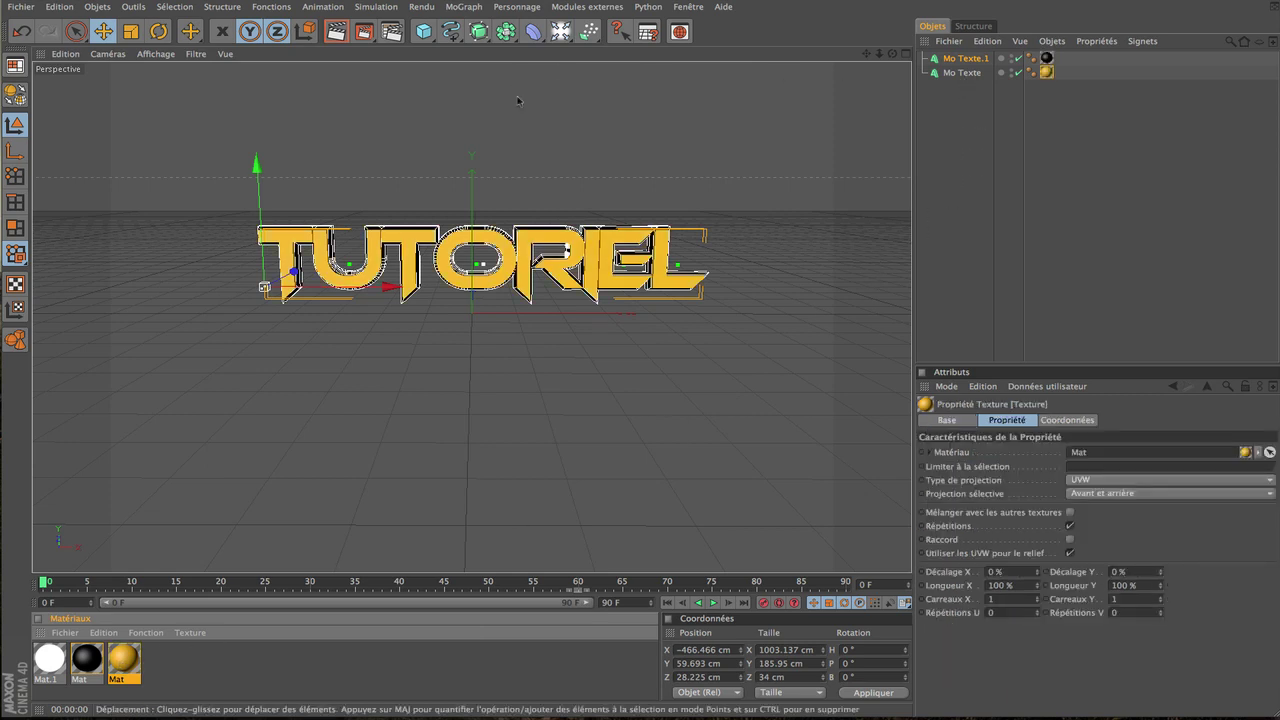
# Step: Render a region of the perspective view around the TUTORIEL text
pyautogui.moveTo(364, 31); pyautogui.dragTo(421, 49)
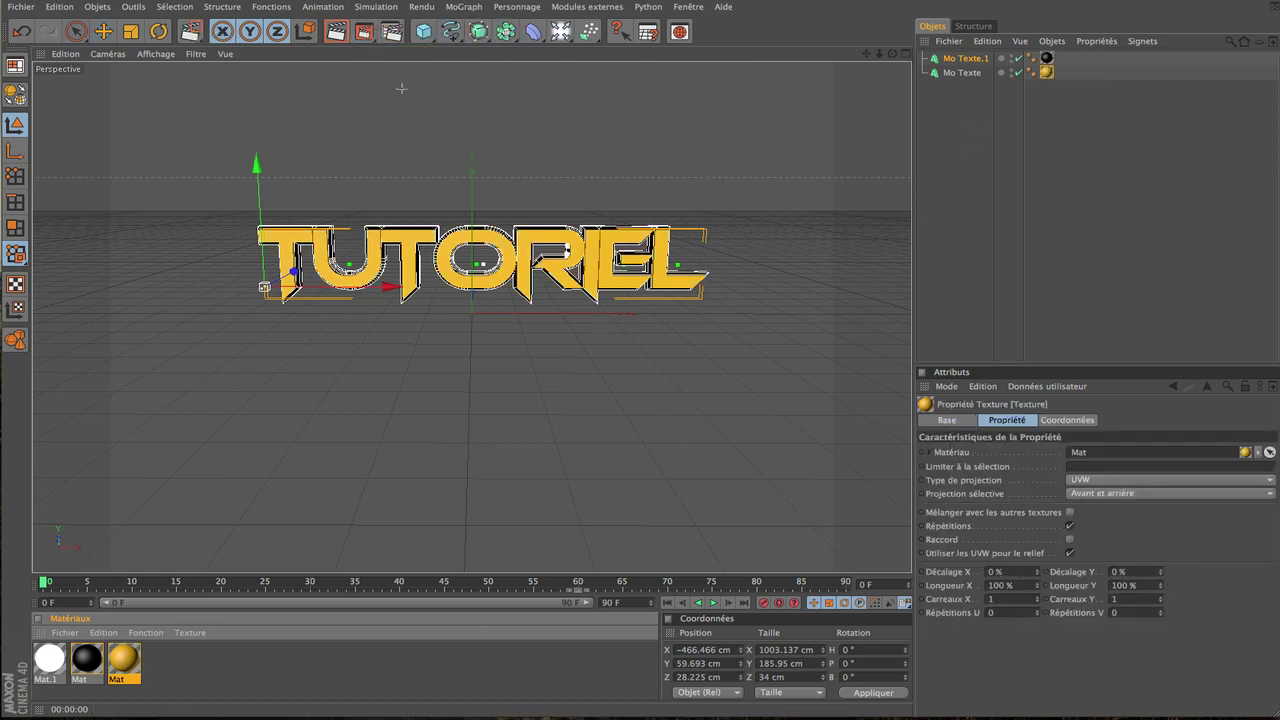
pyautogui.moveTo(240, 210); pyautogui.dragTo(714, 390)
pyautogui.moveTo(727, 336); pyautogui.dragTo(730, 335)
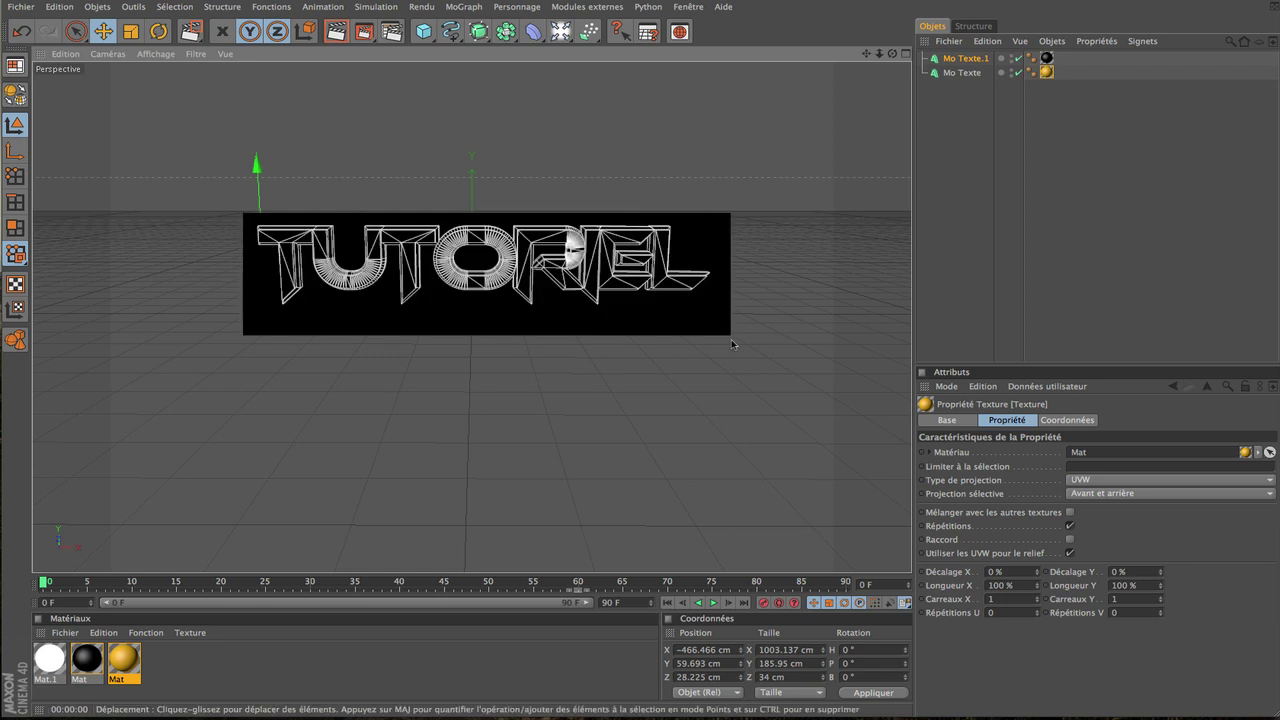
# Step: Disable the Rendu cellulo effect in the render settings and render a region of the perspective view around the TUTORIEL text
pyautogui.click(391, 31)
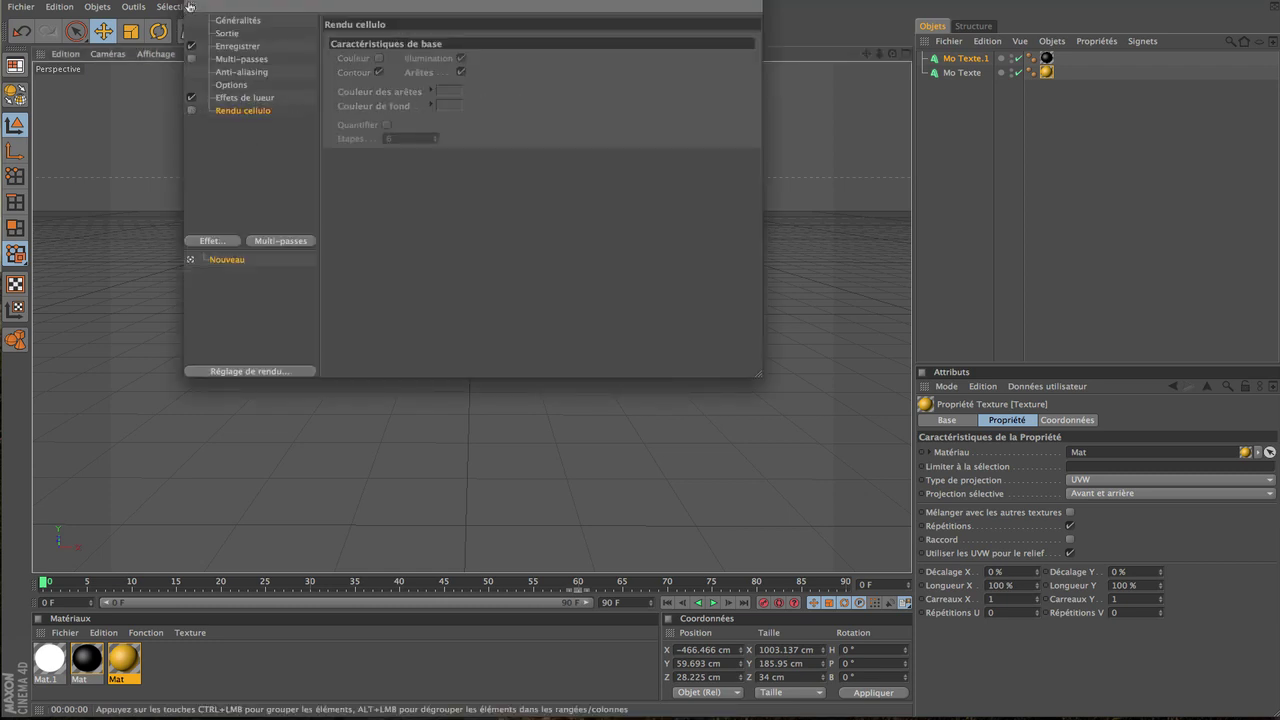
pyautogui.click(193, 6)
pyautogui.click(364, 31)
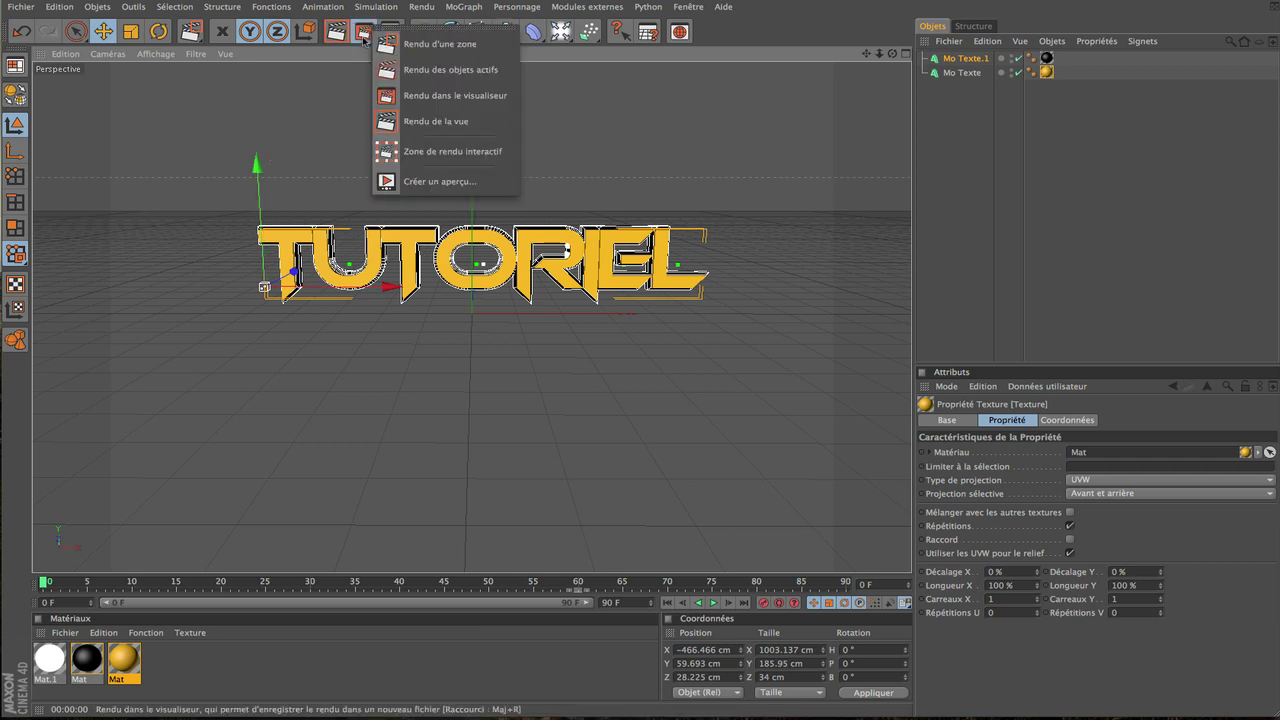
pyautogui.click(386, 44)
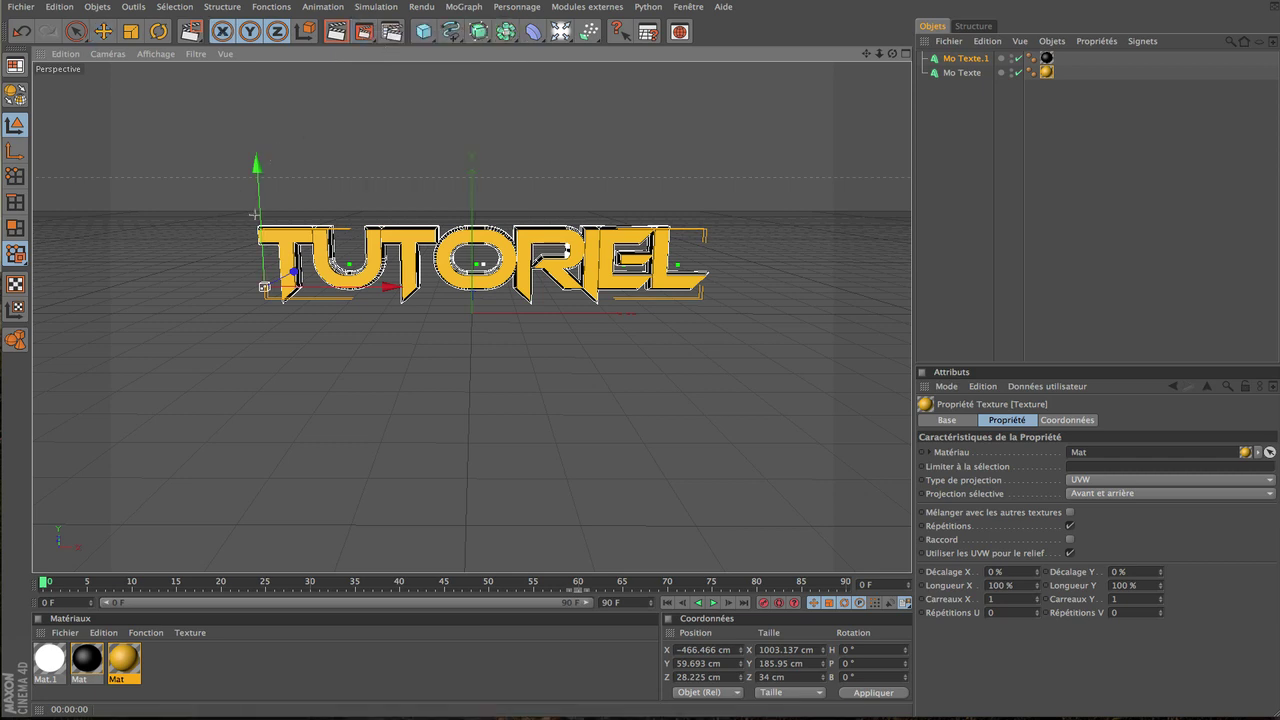
pyautogui.moveTo(254, 214); pyautogui.dragTo(727, 310)
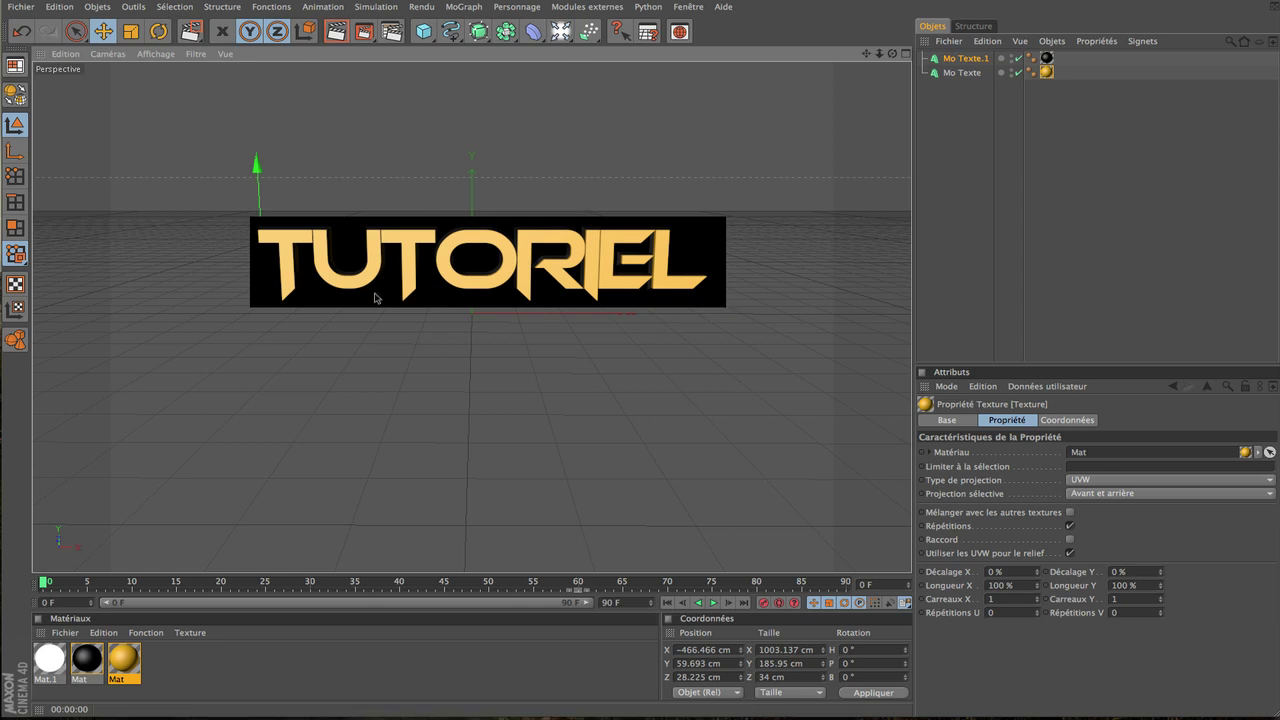
# Step: Add a Plan primitive to the scene
pyautogui.click(421, 33)
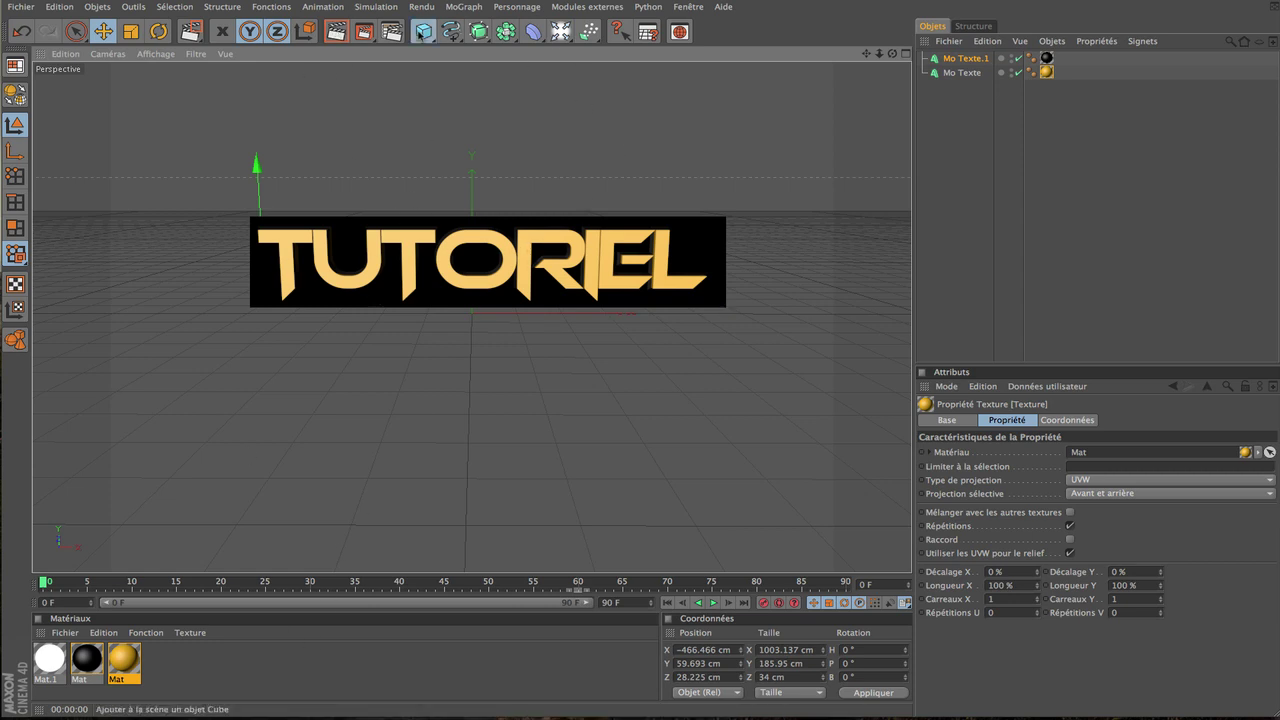
pyautogui.press('Escape')
pyautogui.rightClick(424, 31)
pyautogui.press('Escape')
pyautogui.click(424, 31)
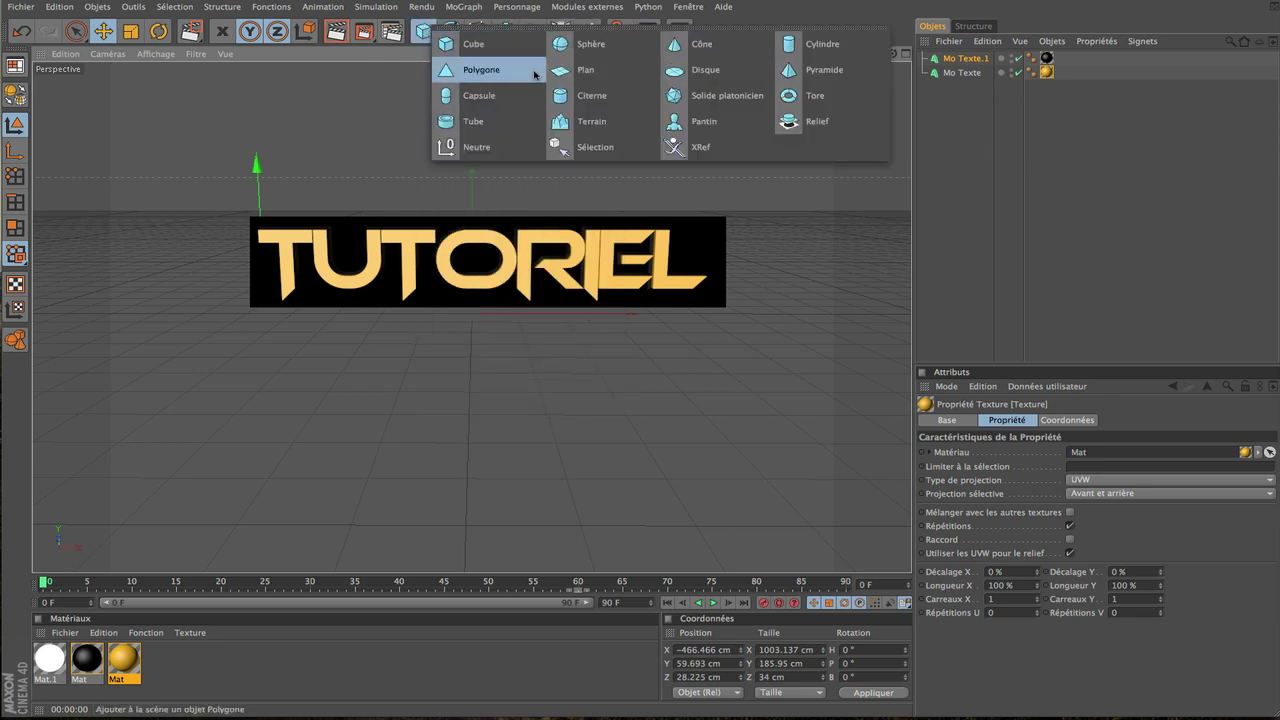
pyautogui.click(575, 78)
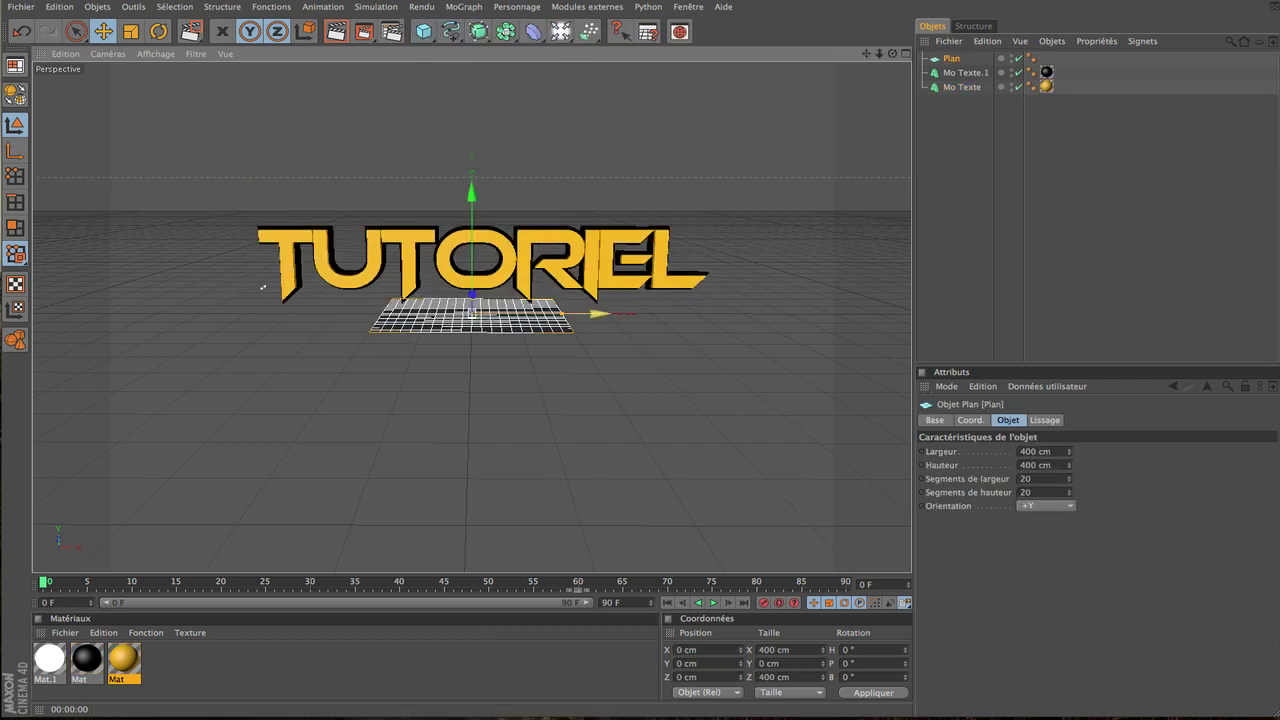
# Step: Move the plane in front of and below the first letter, at about X -422 cm and Y -108 cm, and bank it about 14°
pyautogui.moveTo(471, 315); pyautogui.dragTo(285, 366)
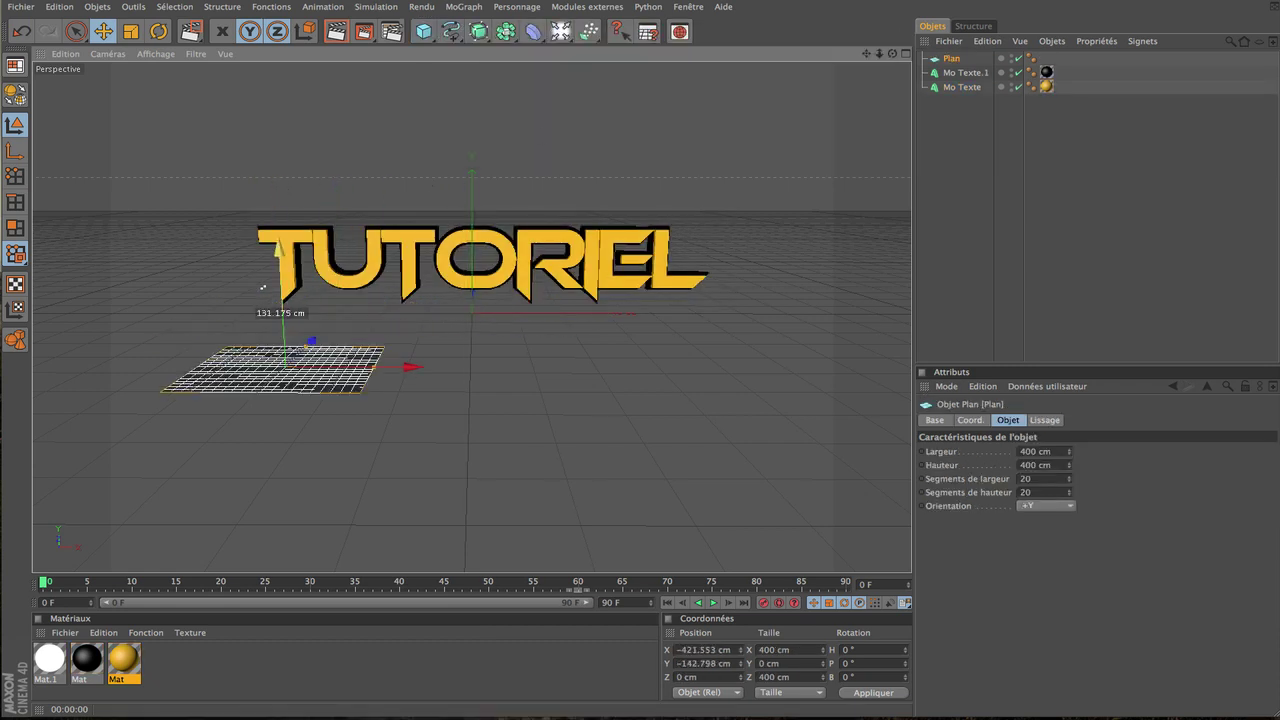
pyautogui.moveTo(263, 287); pyautogui.dragTo(262, 279)
pyautogui.press('r')
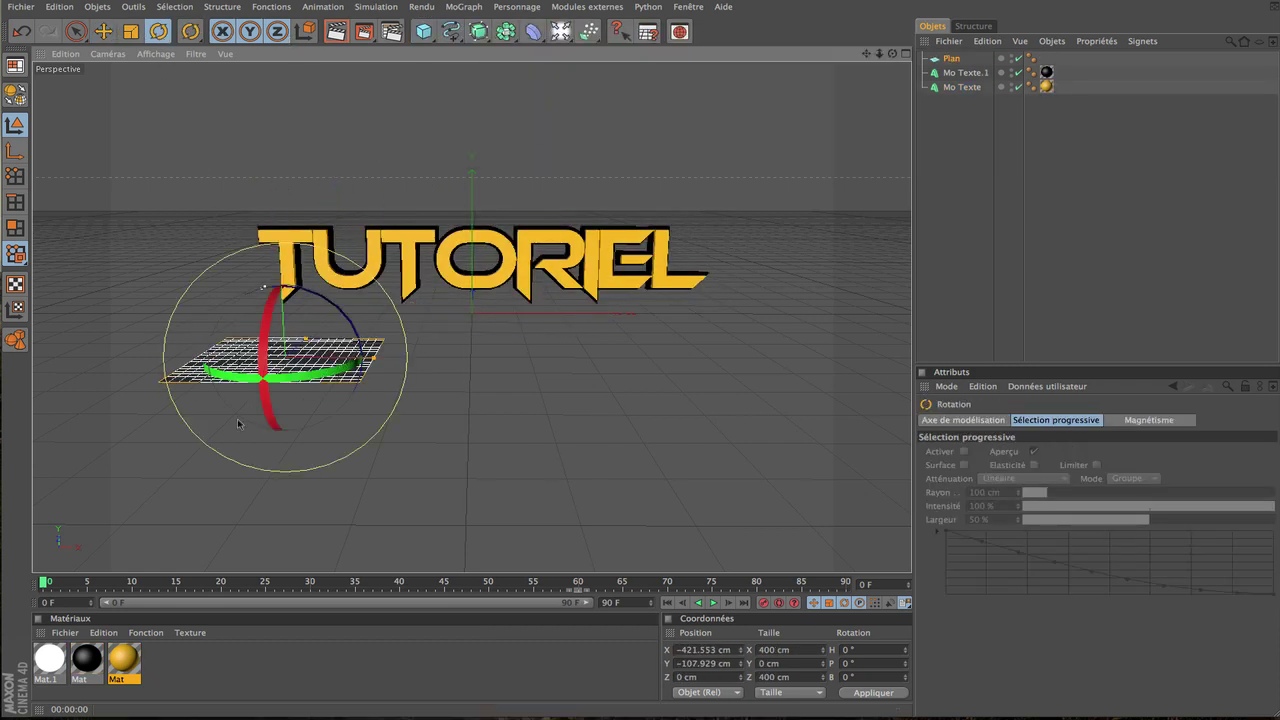
pyautogui.moveTo(317, 297); pyautogui.dragTo(333, 308)
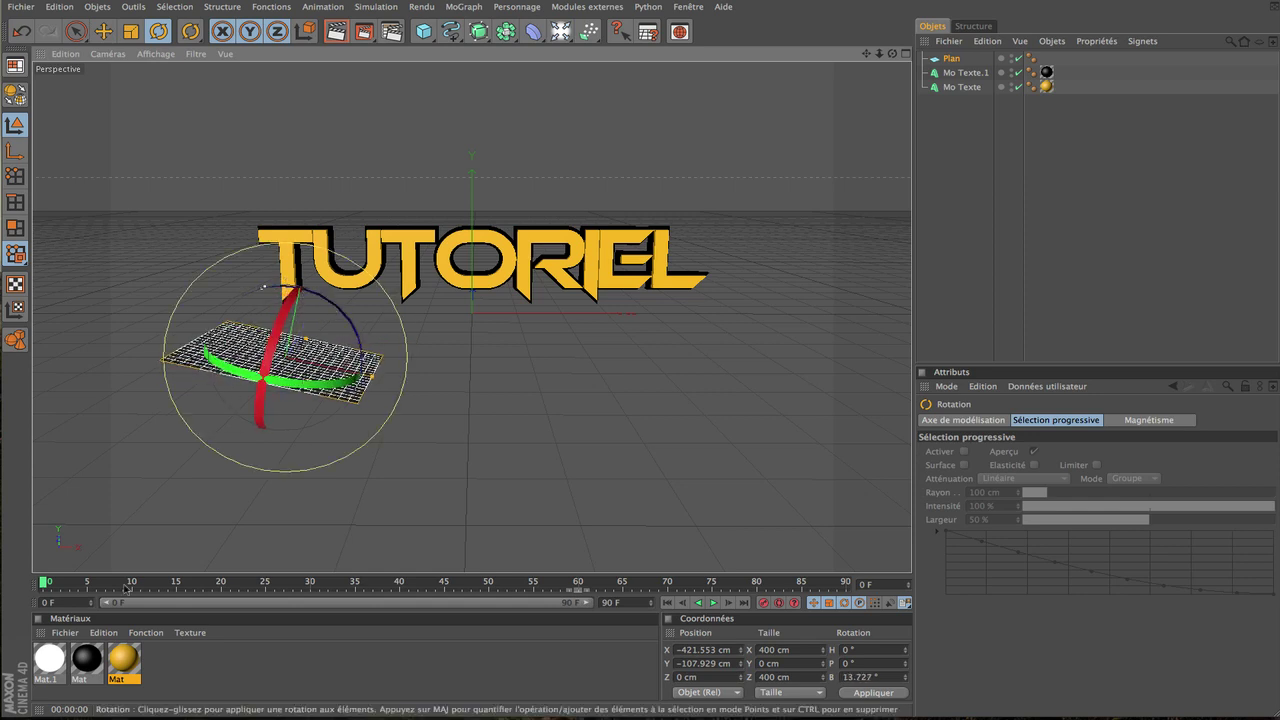
# Step: Check the Luminescence channel of the white material Mat.1, leave it enabled, and apply the material to the tilted plane
pyautogui.doubleClick(50, 657)
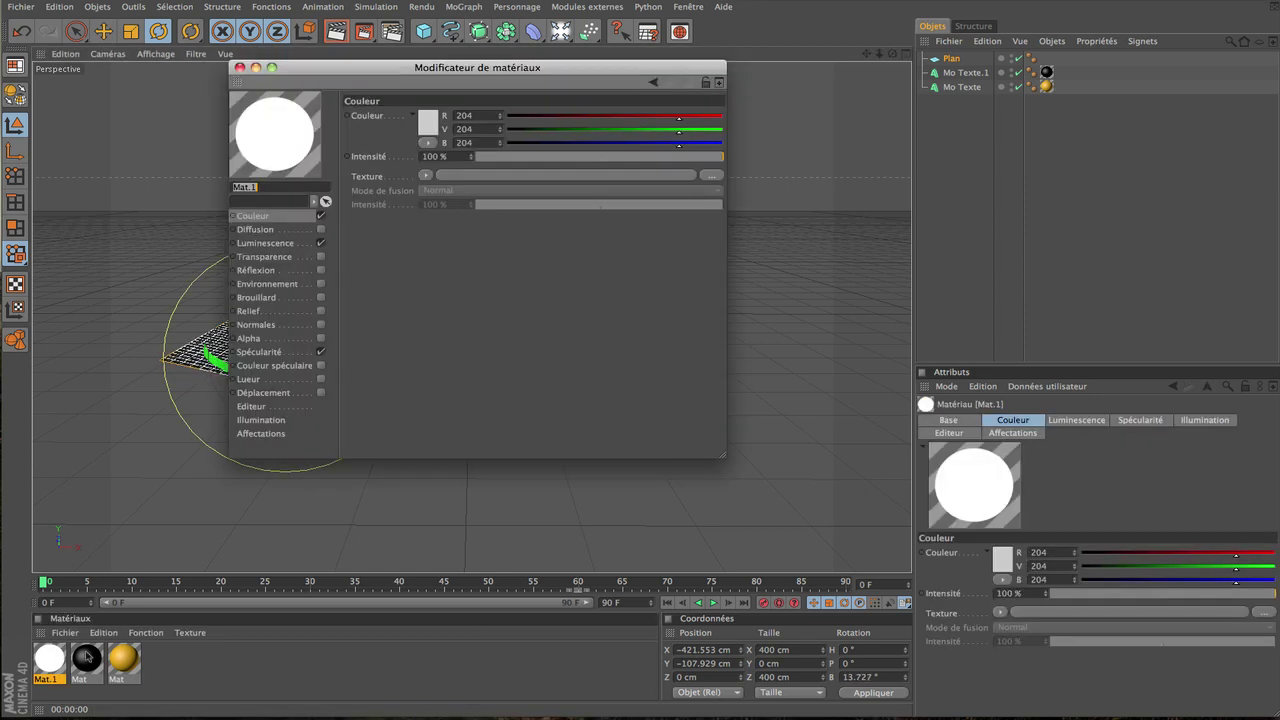
pyautogui.click(321, 244)
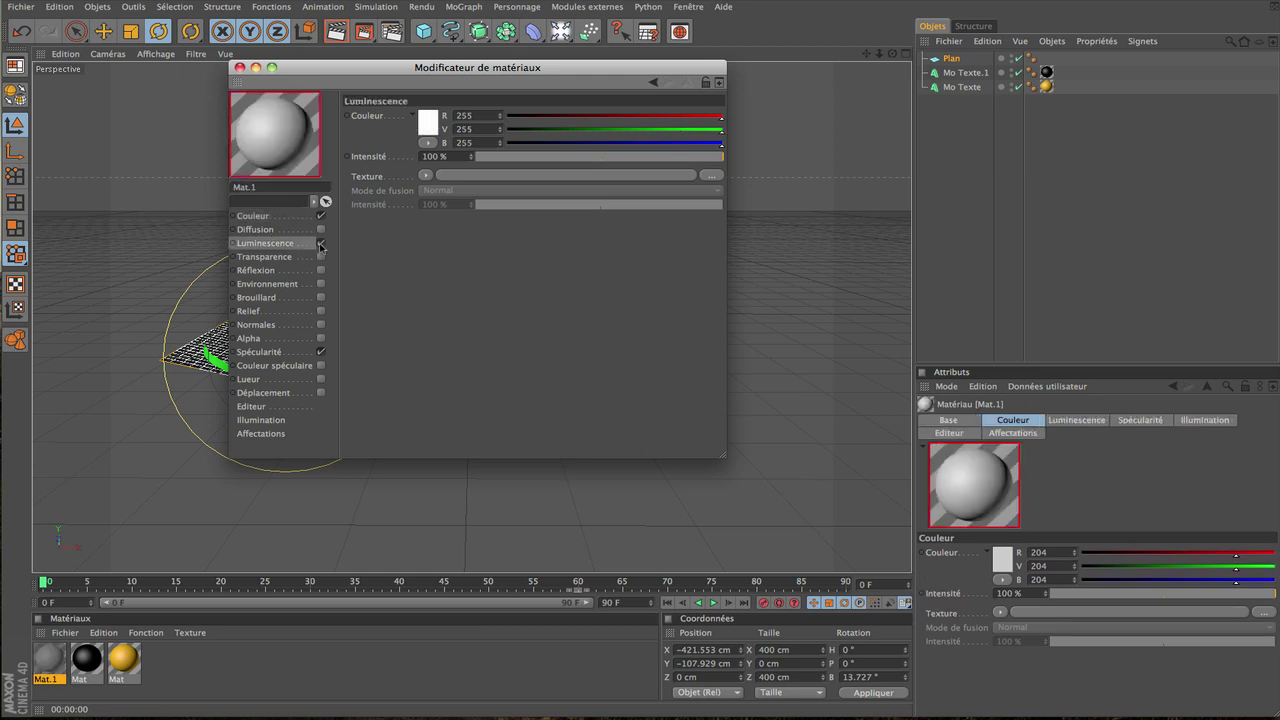
pyautogui.click(239, 67)
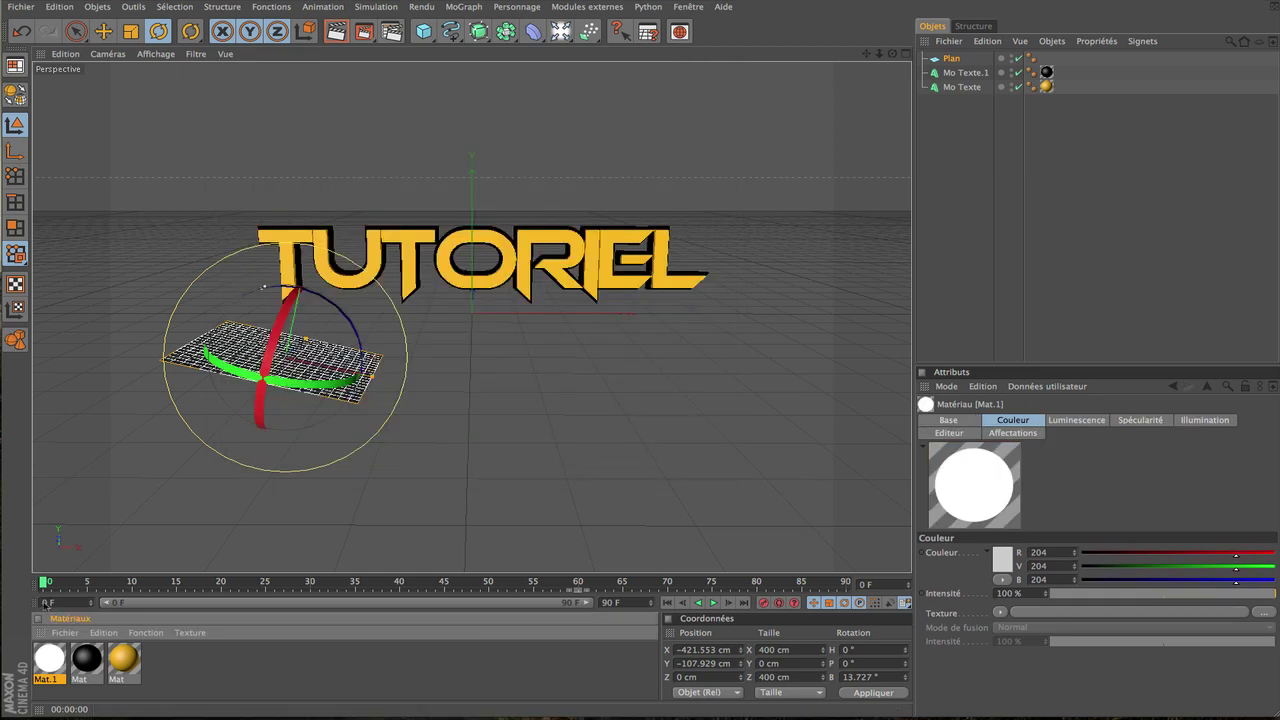
pyautogui.moveTo(73, 648); pyautogui.dragTo(288, 370)
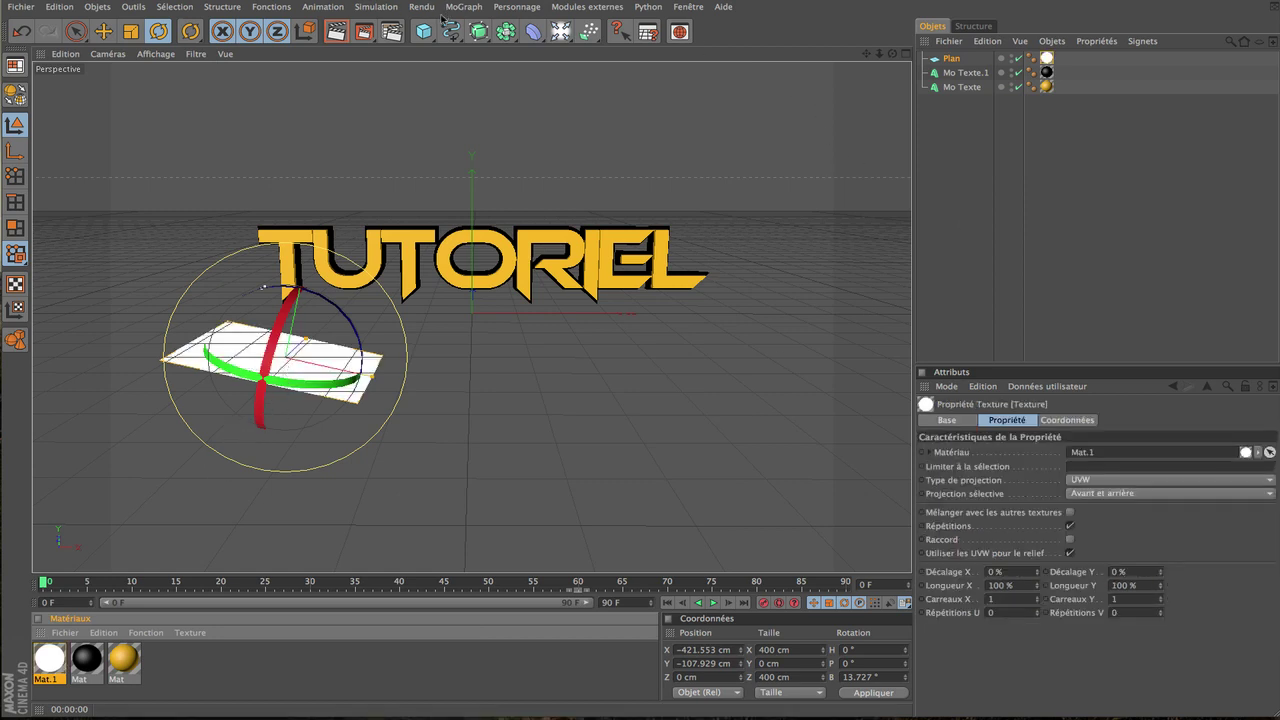
# Step: Add a second Plan primitive and move it above the end of the text, at about X 397 cm and Y 335 cm
pyautogui.moveTo(428, 31); pyautogui.dragTo(486, 70)
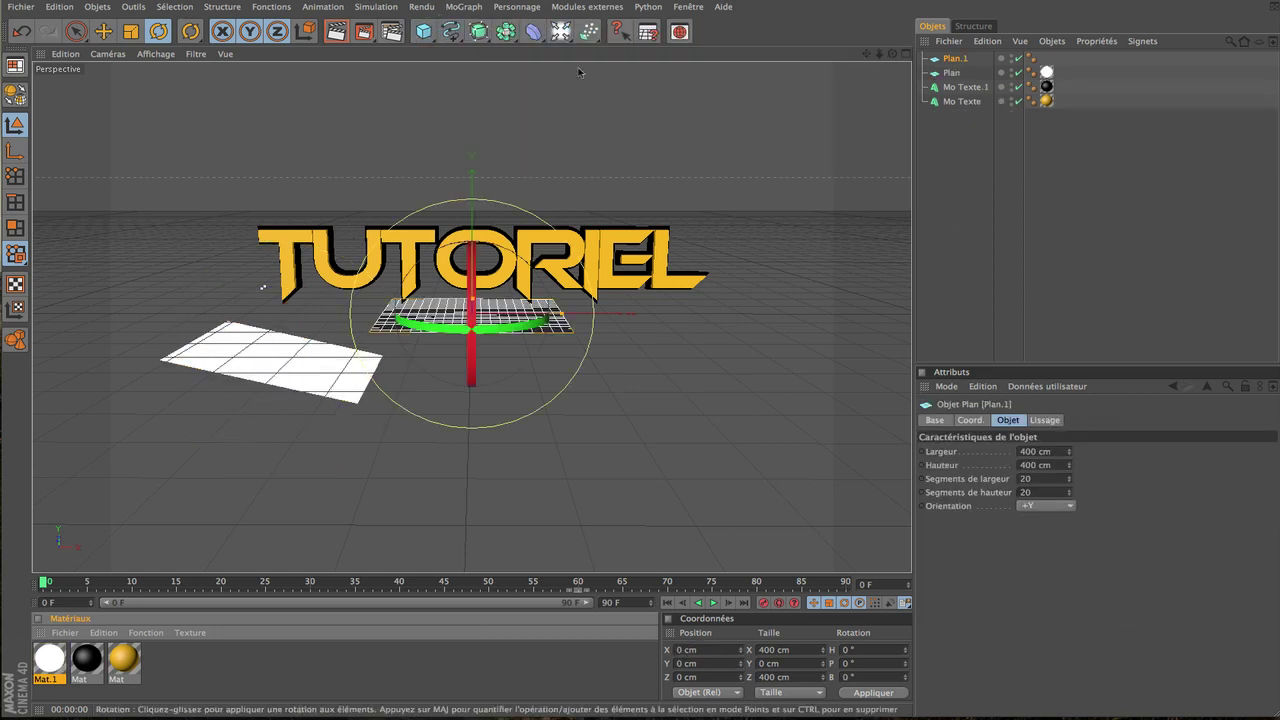
pyautogui.press('e')
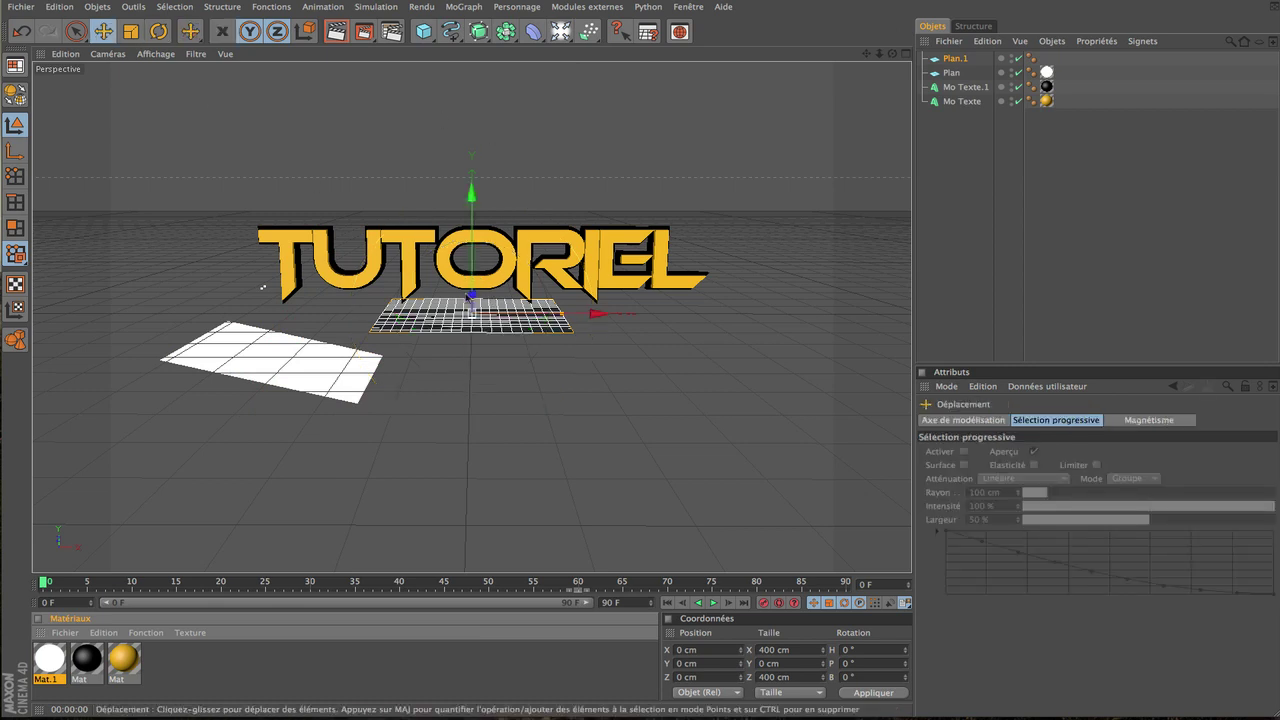
pyautogui.moveTo(470, 297); pyautogui.dragTo(472, 168)
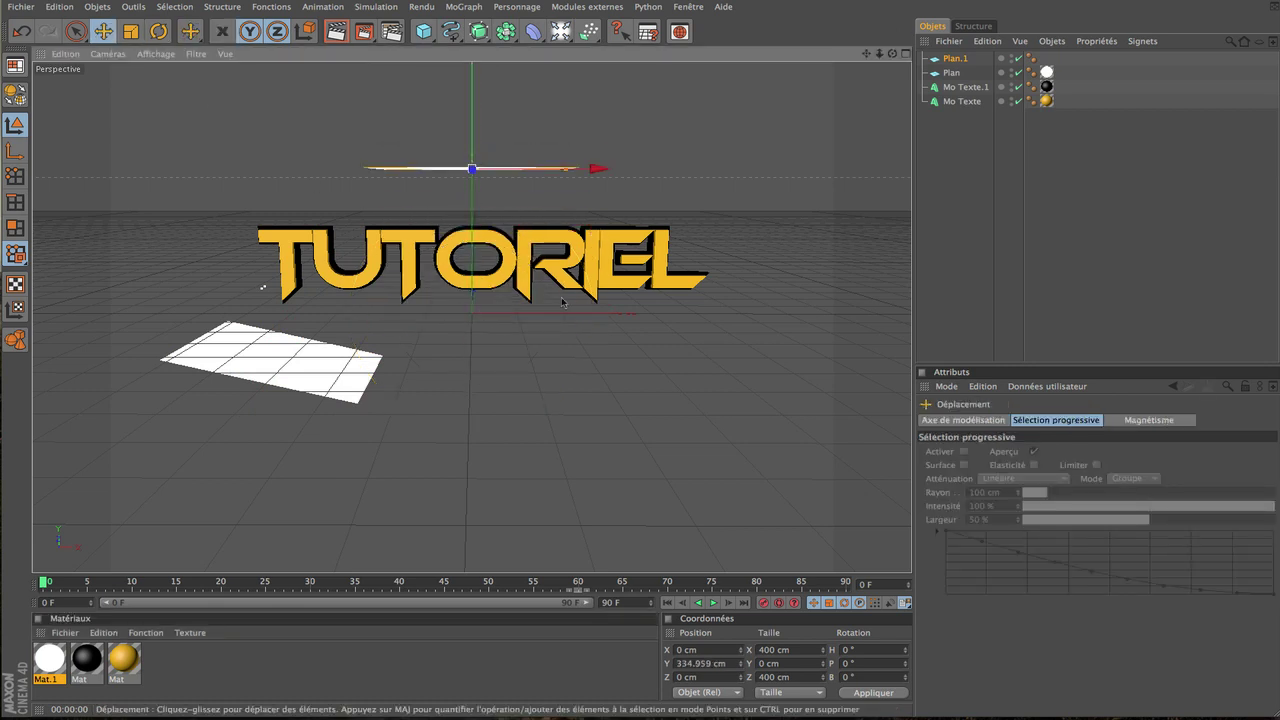
pyautogui.moveTo(589, 184); pyautogui.dragTo(776, 184)
# Step: Bank the second plane about 27° and apply the white material Mat.1 to it
pyautogui.click(155, 34)
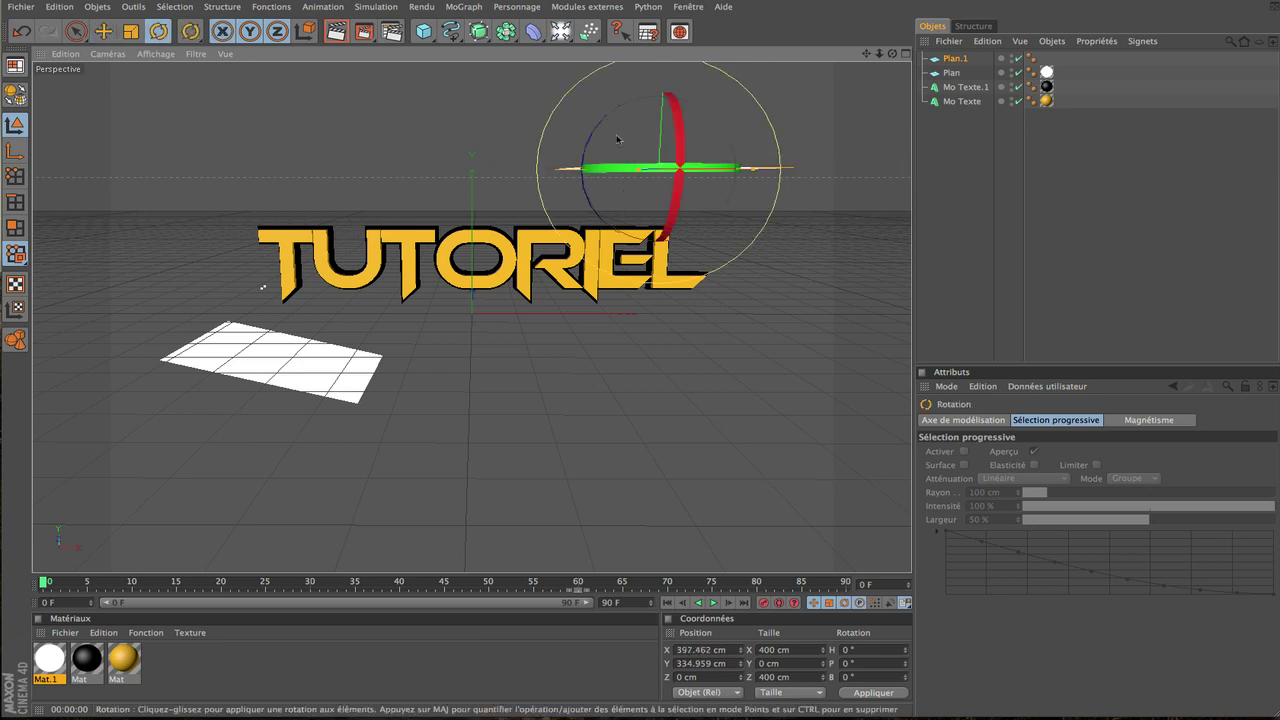
pyautogui.moveTo(618, 139); pyautogui.dragTo(621, 120)
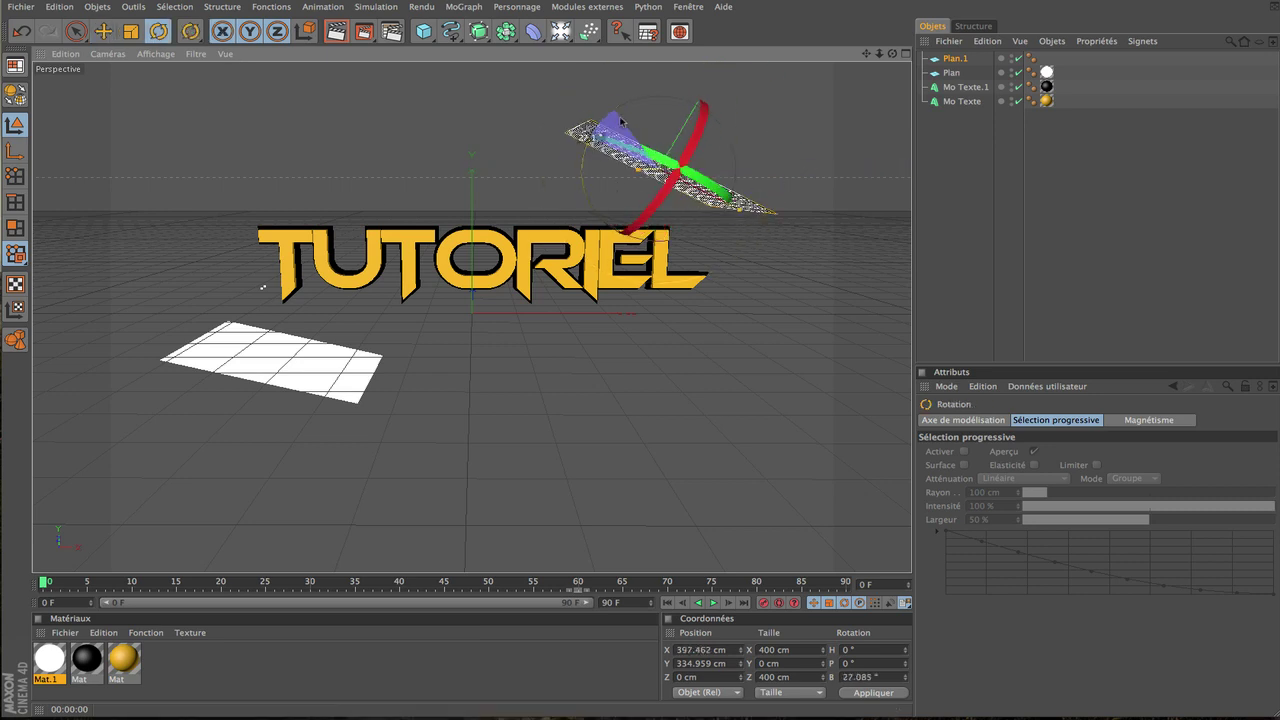
pyautogui.click(58, 662)
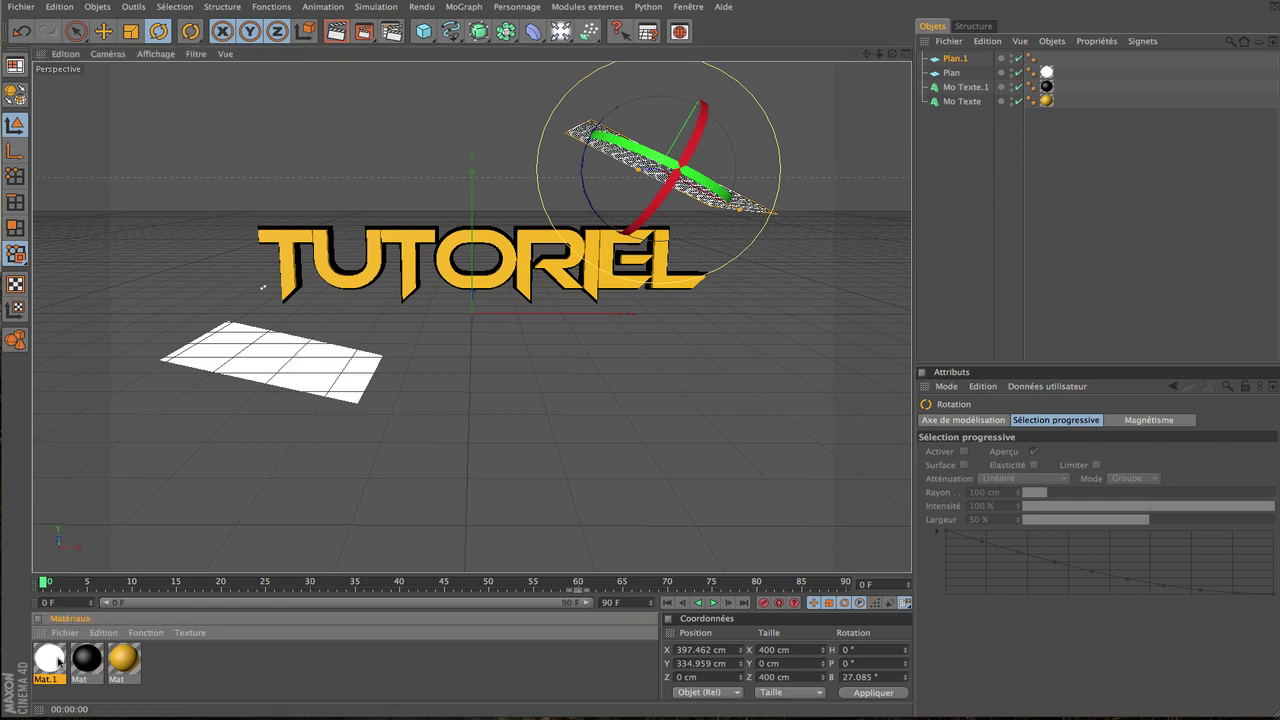
pyautogui.moveTo(47, 656); pyautogui.dragTo(620, 150)
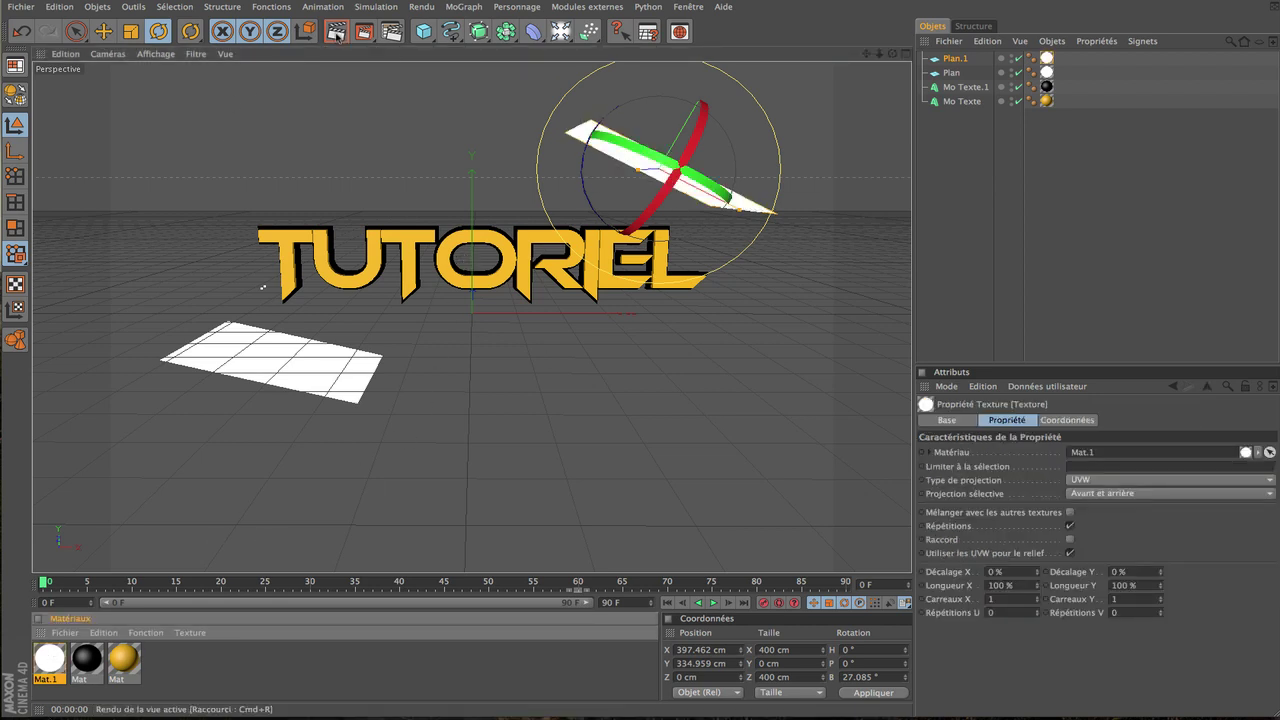
# Step: Render a region around the TUTORIEL text to check how the two white planes light it
pyautogui.moveTo(364, 33); pyautogui.dragTo(386, 44)
pyautogui.moveTo(231, 203); pyautogui.dragTo(745, 317)
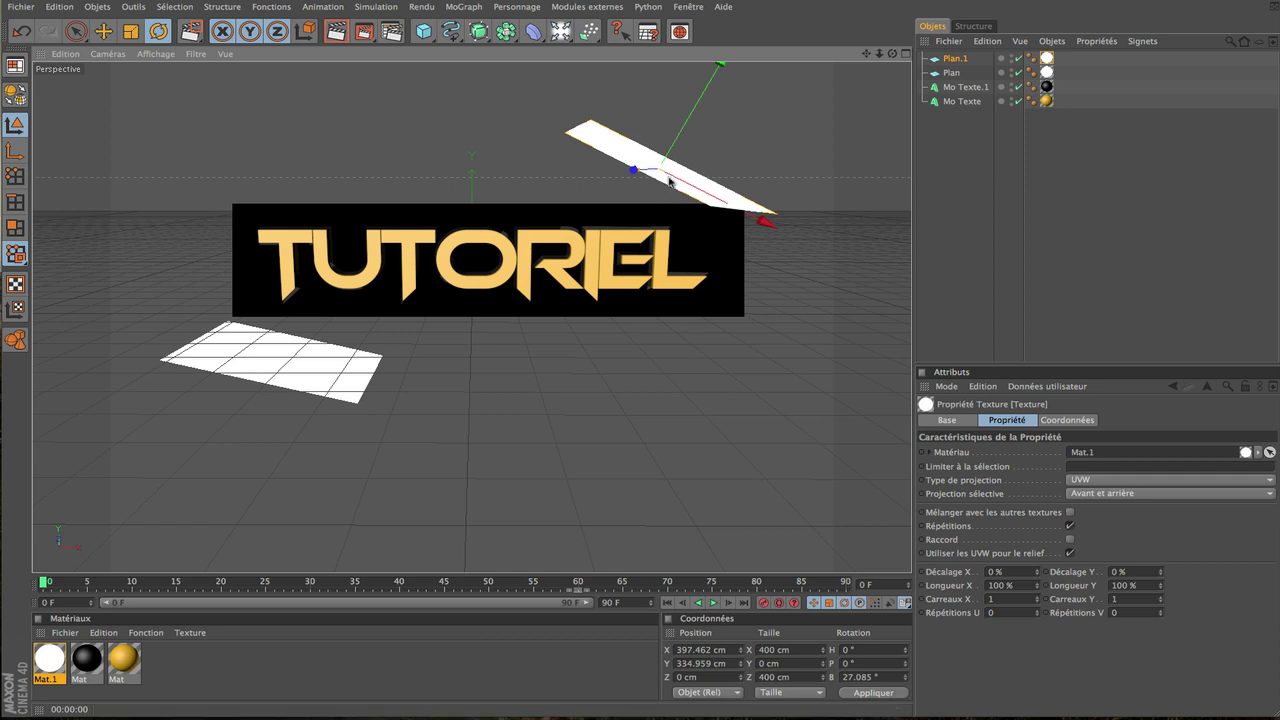
# Step: Rotate the upper plane very slightly and move it to about X 484 cm and Y 291 cm
pyautogui.moveTo(680, 261); pyautogui.dragTo(672, 252)
pyautogui.click(103, 31)
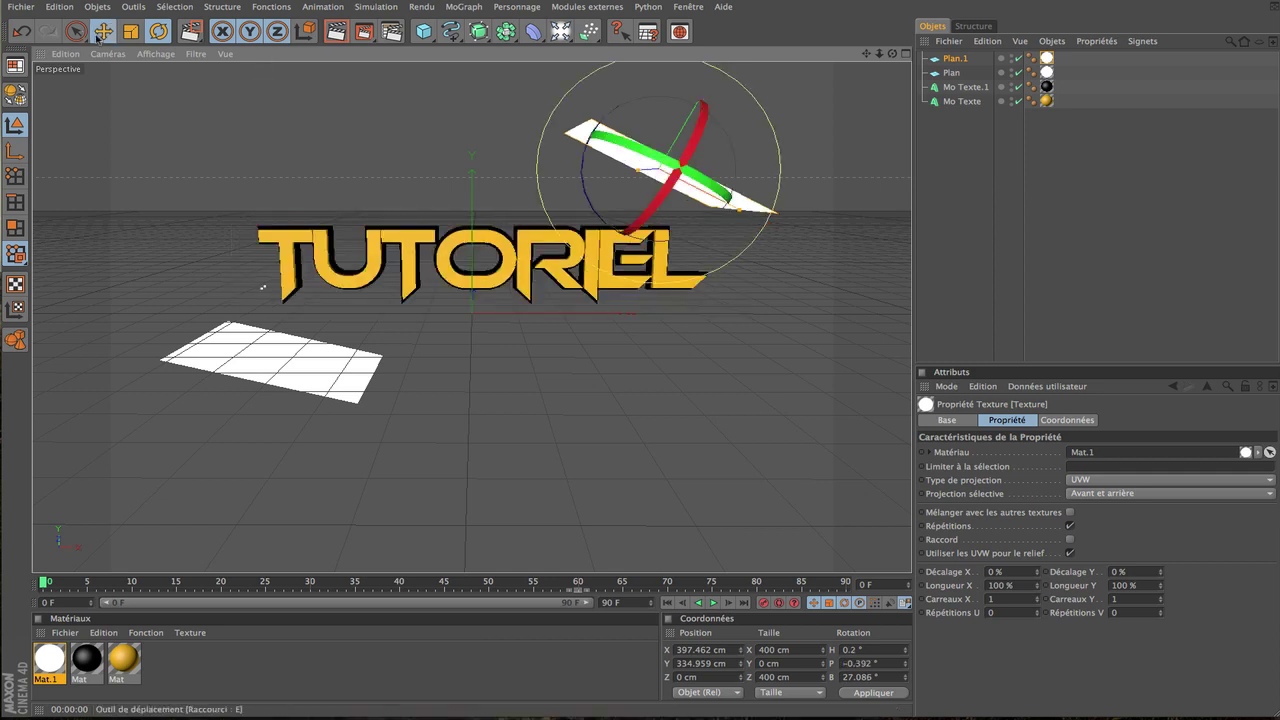
pyautogui.moveTo(686, 186); pyautogui.dragTo(722, 206)
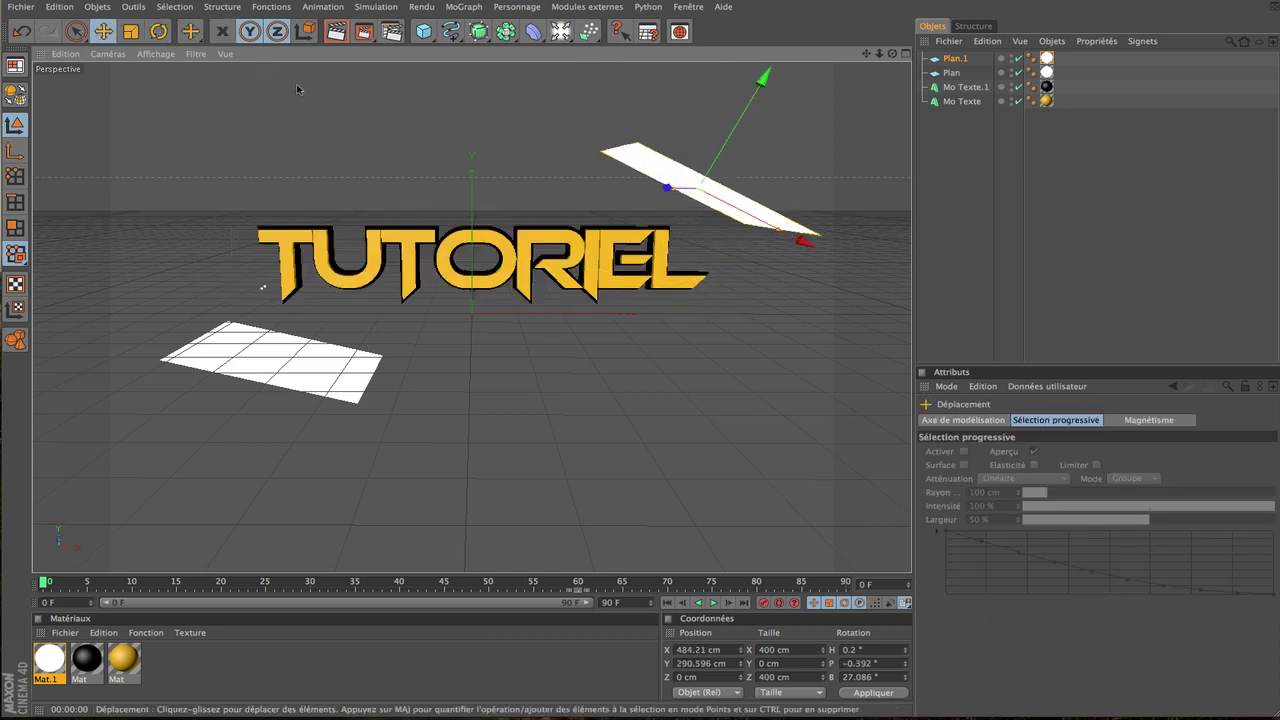
# Step: Render the full scene, close that result, and render a region around the TUTORIEL text with the repositioned plane
pyautogui.click(361, 32)
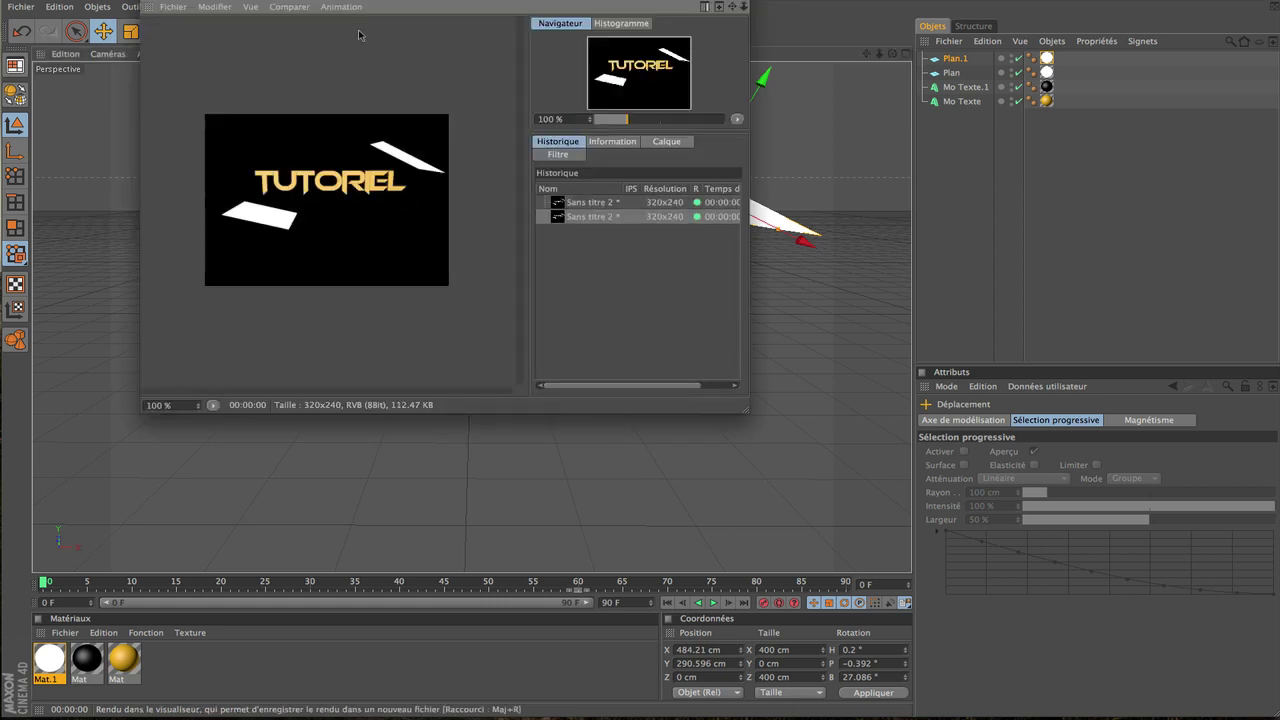
pyautogui.press('super+w')
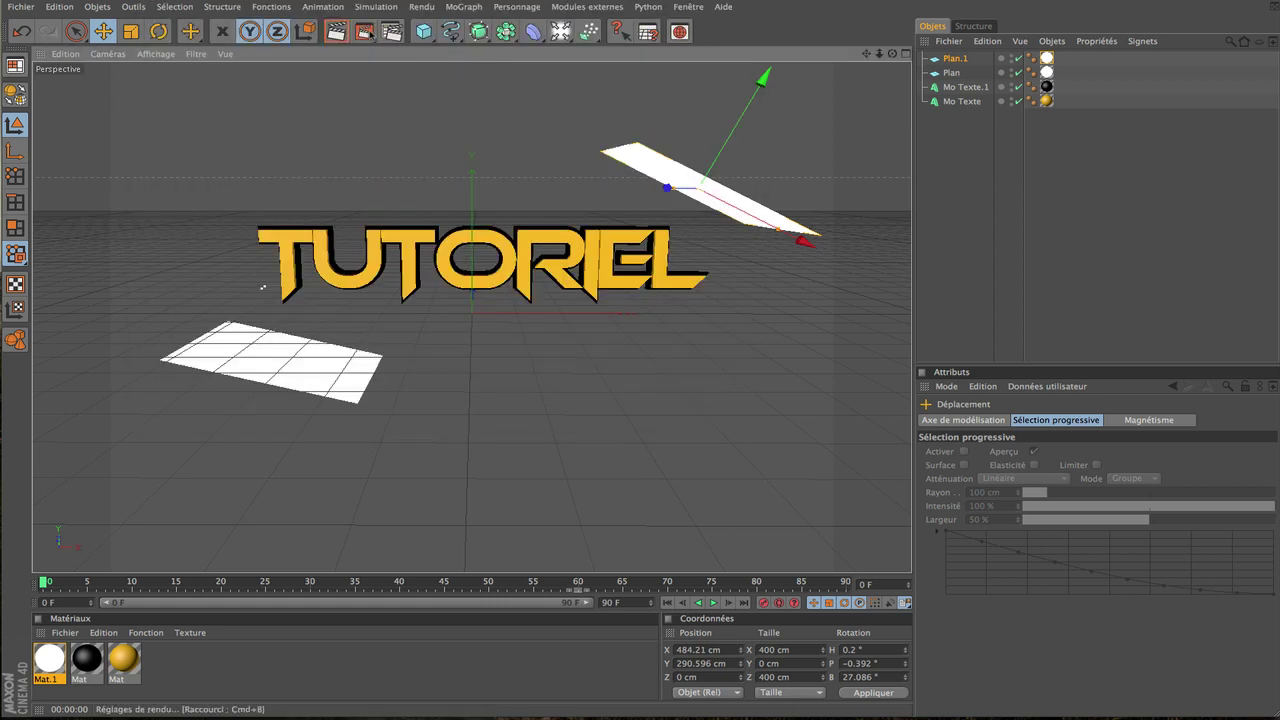
pyautogui.moveTo(366, 33); pyautogui.dragTo(432, 42)
pyautogui.moveTo(228, 194); pyautogui.dragTo(724, 340)
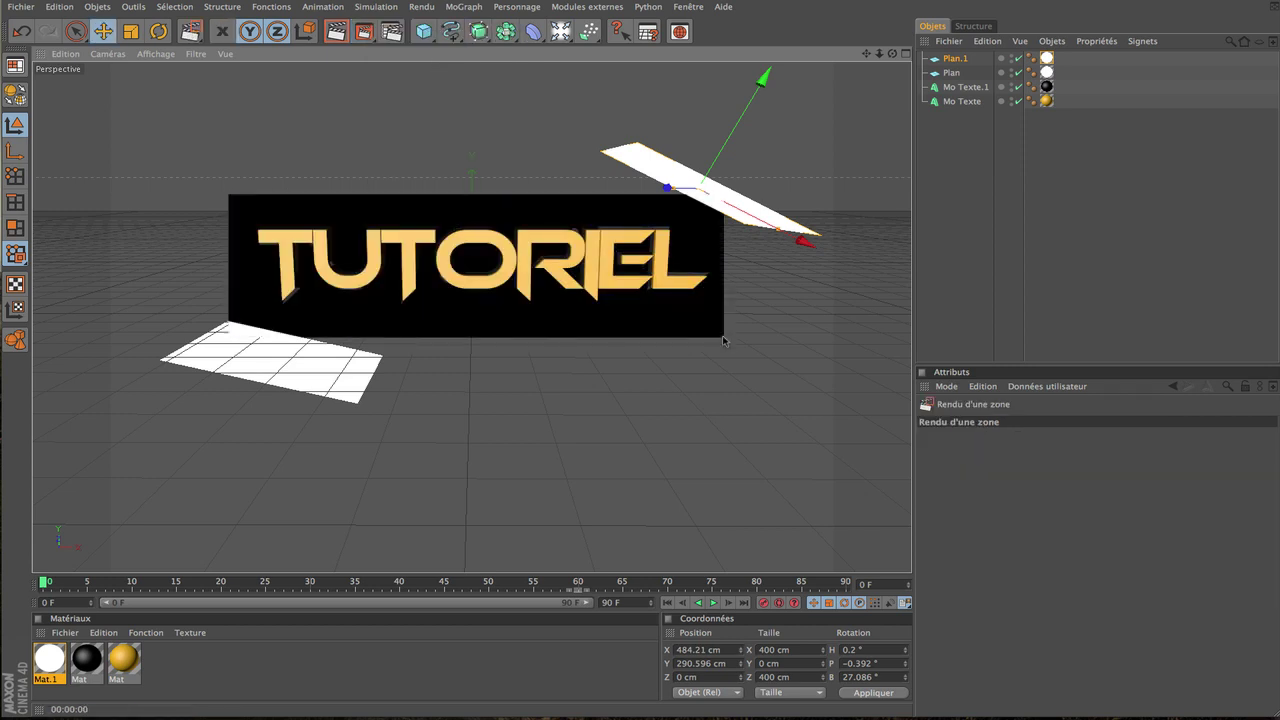
pyautogui.click(448, 242)
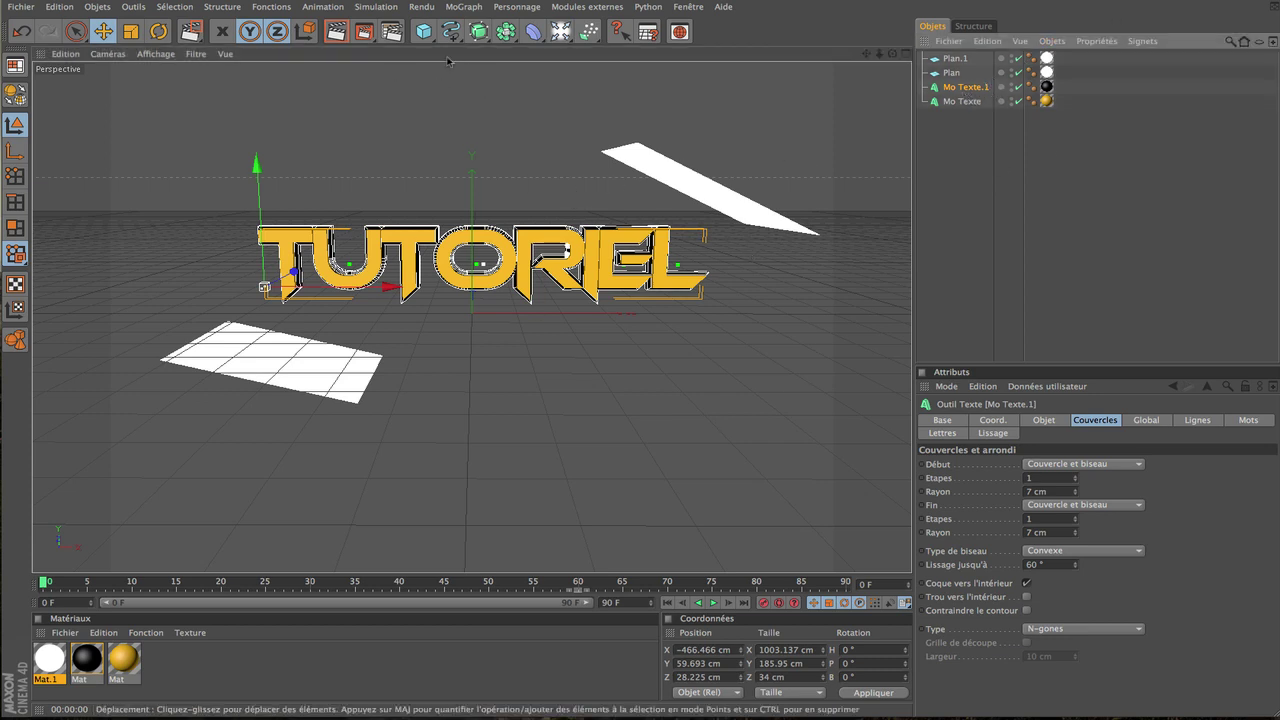
# Step: Set the render output size to the 1280 x 1024 screen preset
pyautogui.click(392, 33)
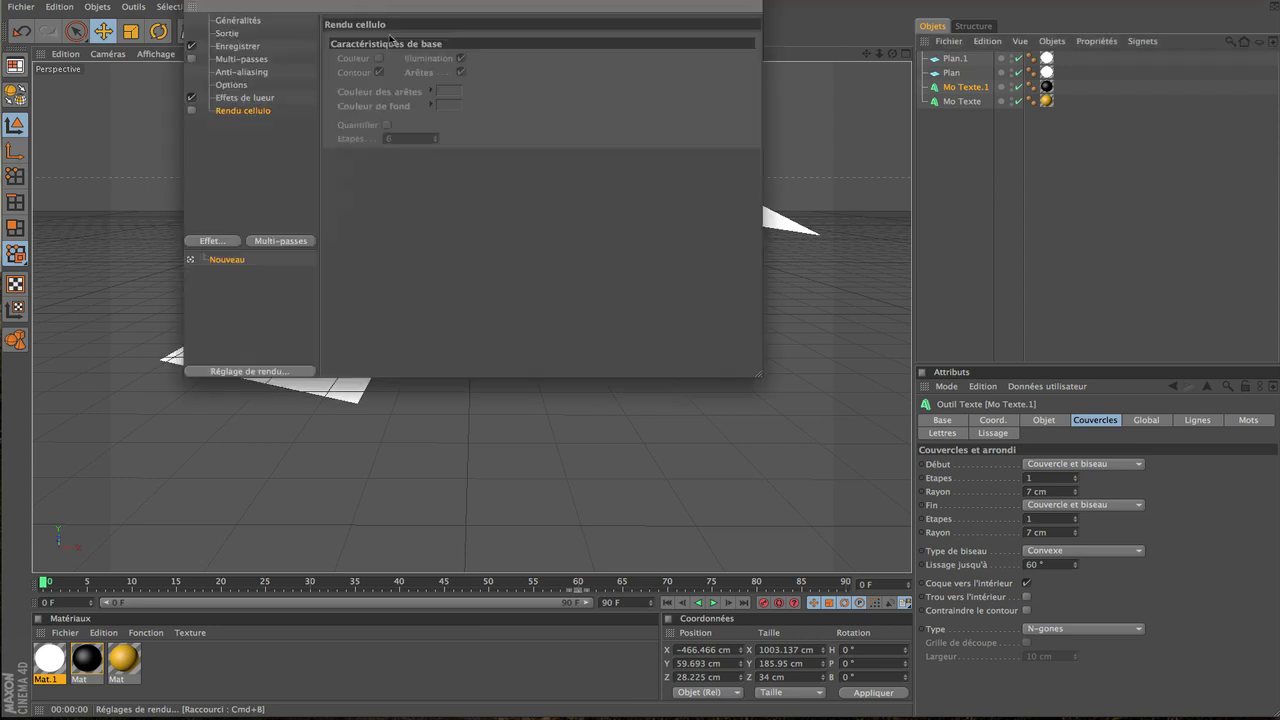
pyautogui.click(193, 4)
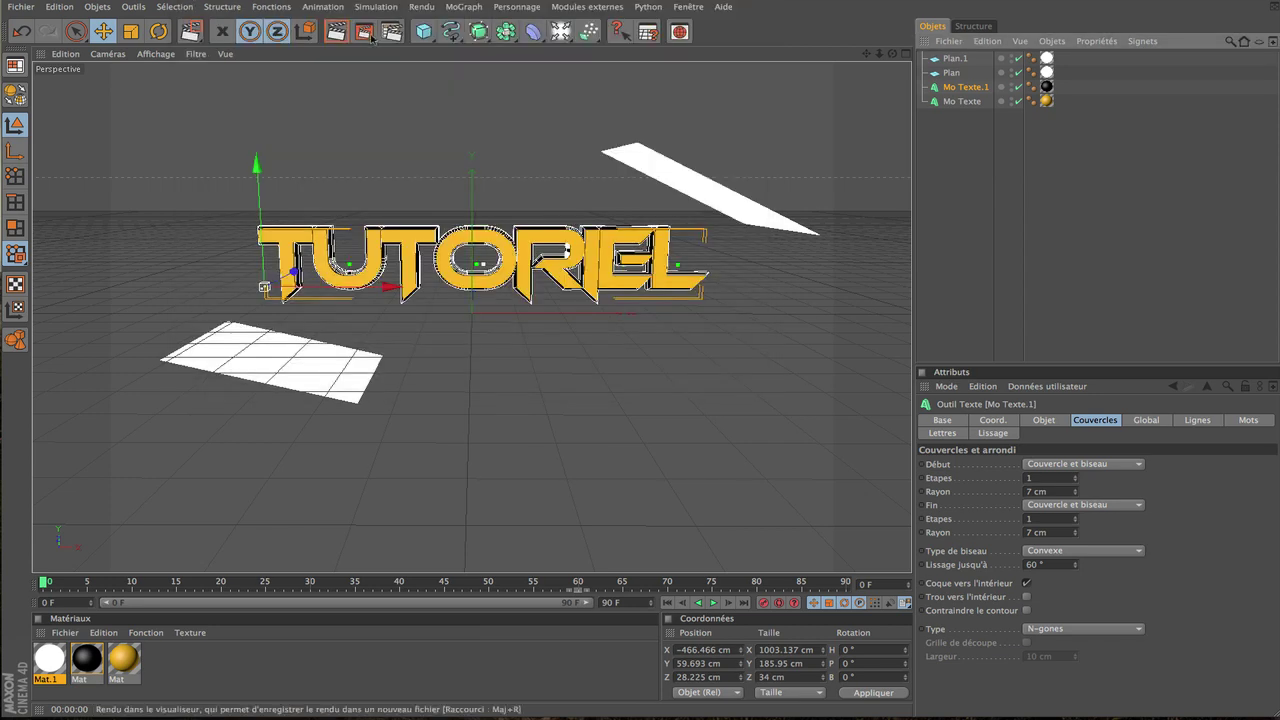
pyautogui.click(392, 33)
pyautogui.click(246, 45)
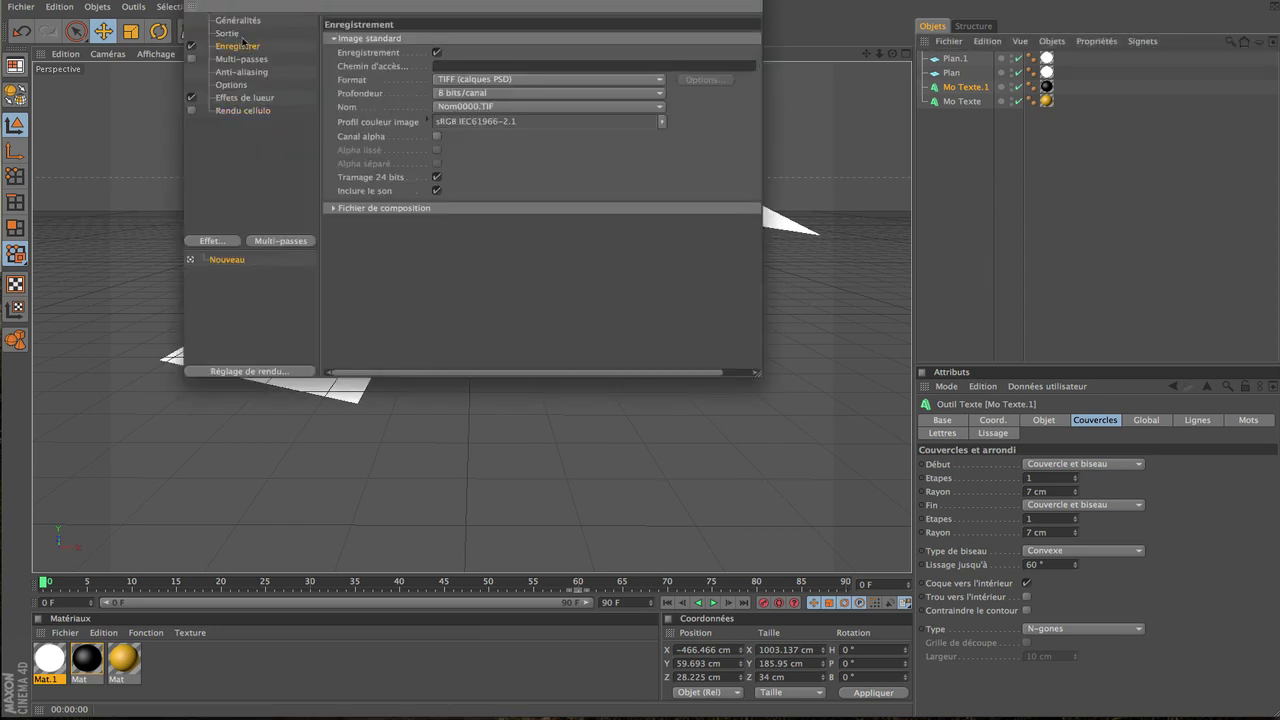
pyautogui.click(240, 34)
pyautogui.click(341, 39)
pyautogui.moveTo(375, 52)
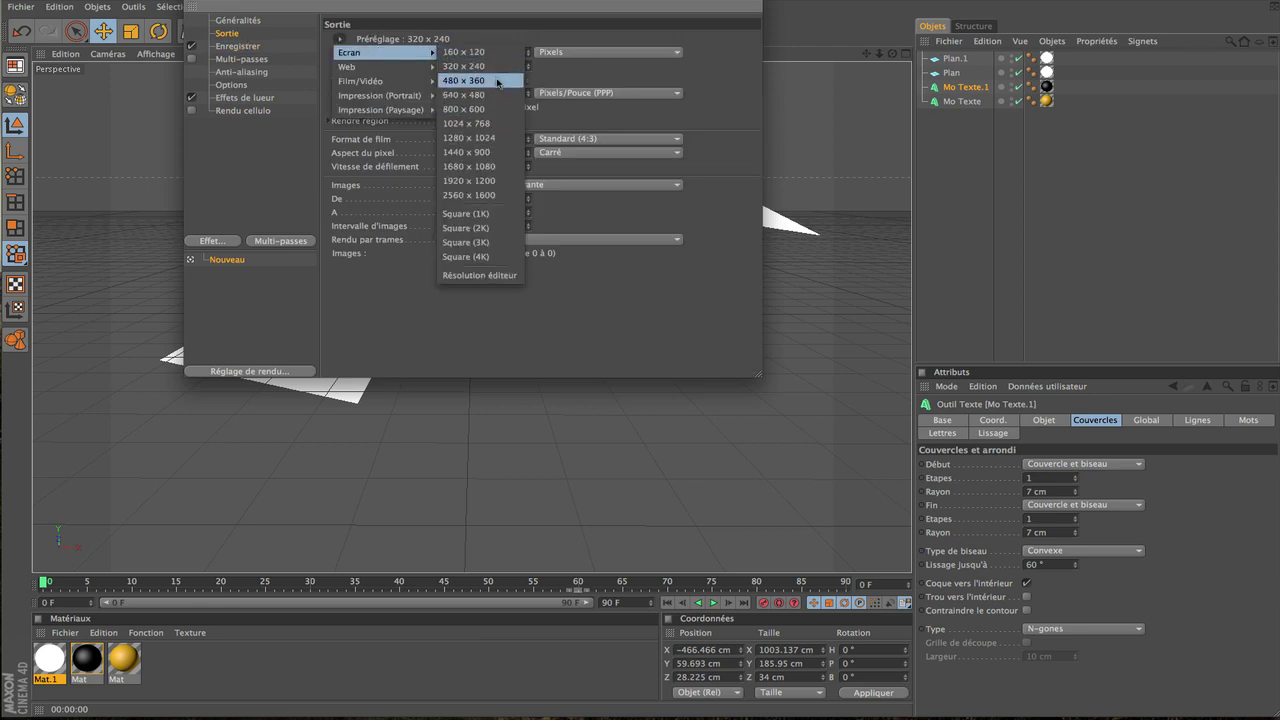
pyautogui.click(480, 138)
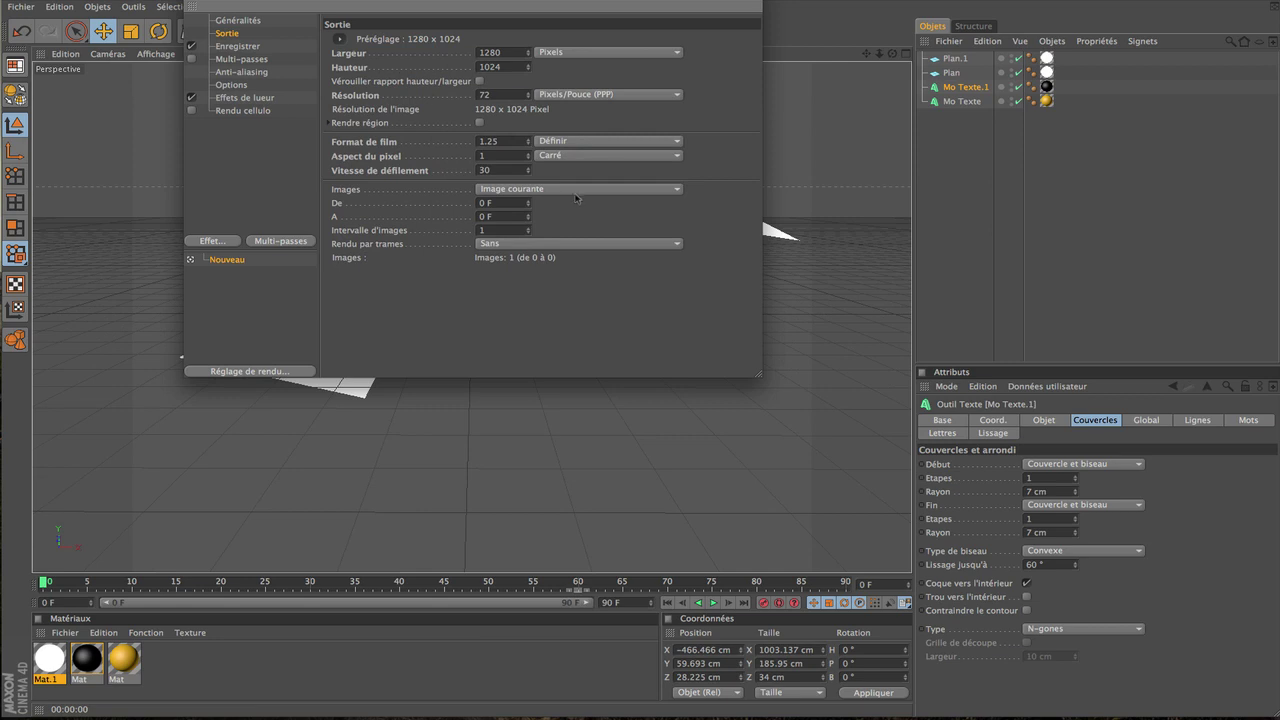
# Step: Set the render's save path to a file named TUTORIEL on the desktop
pyautogui.click(309, 58)
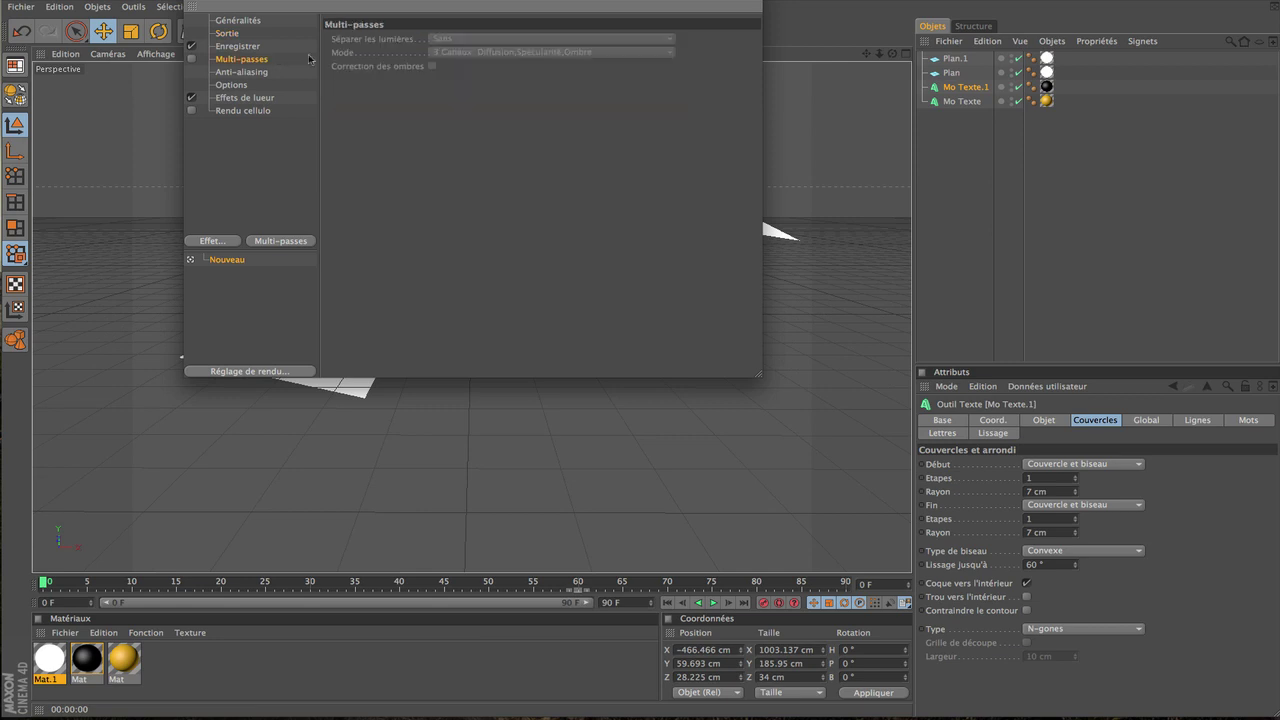
pyautogui.click(245, 48)
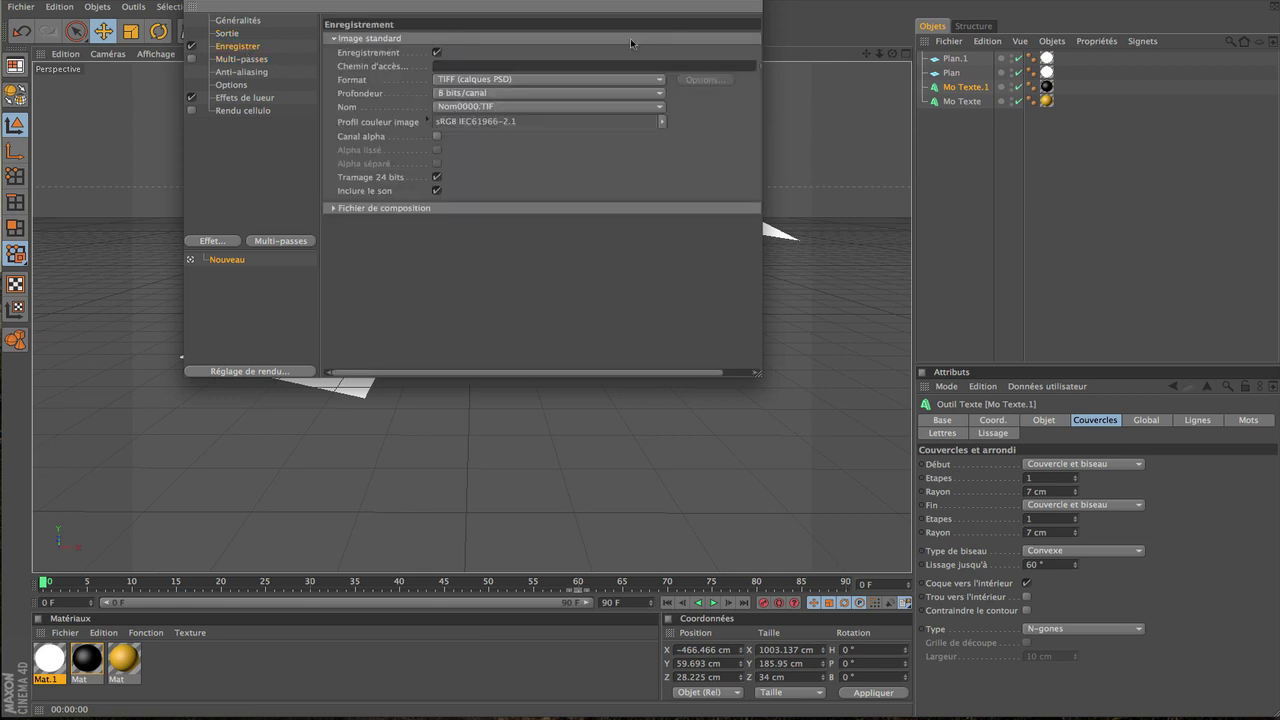
pyautogui.click(758, 66)
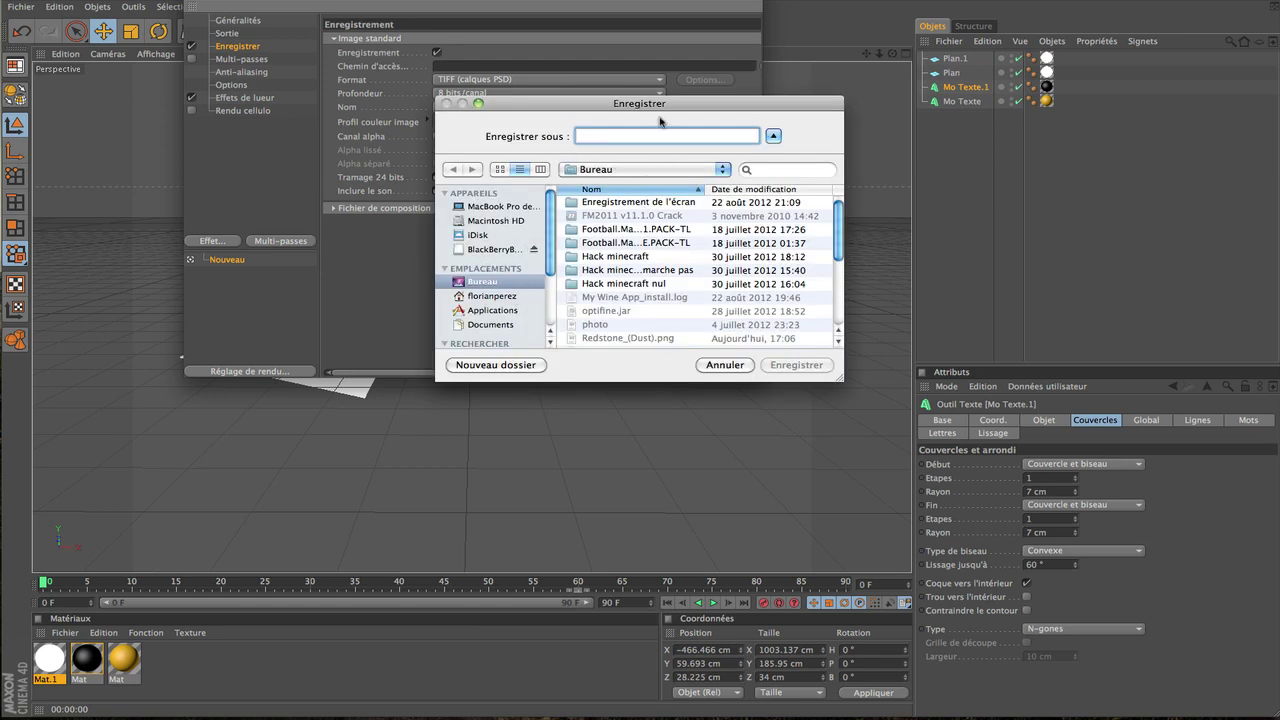
pyautogui.write('TUTORIEL')
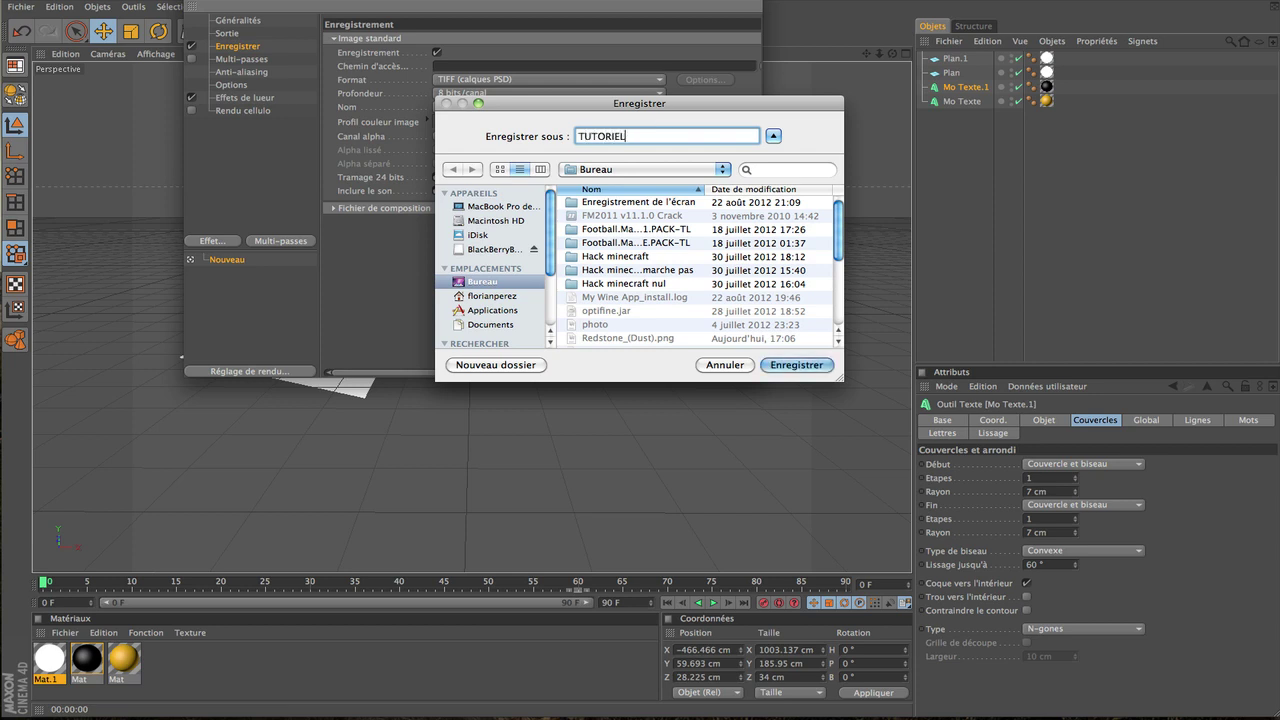
pyautogui.press('Return')
# Step: Set the saved image format to PNG and enable the alpha channel
pyautogui.click(612, 94)
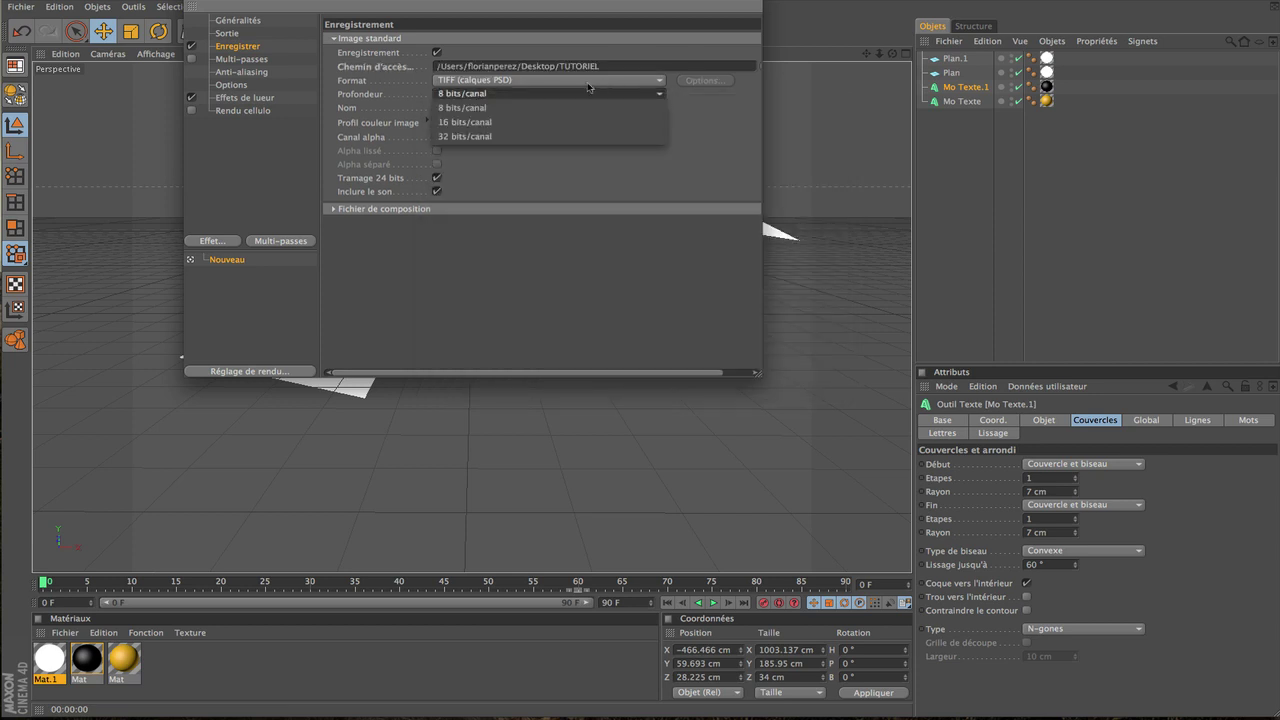
pyautogui.click(567, 90)
pyautogui.click(567, 83)
pyautogui.click(568, 210)
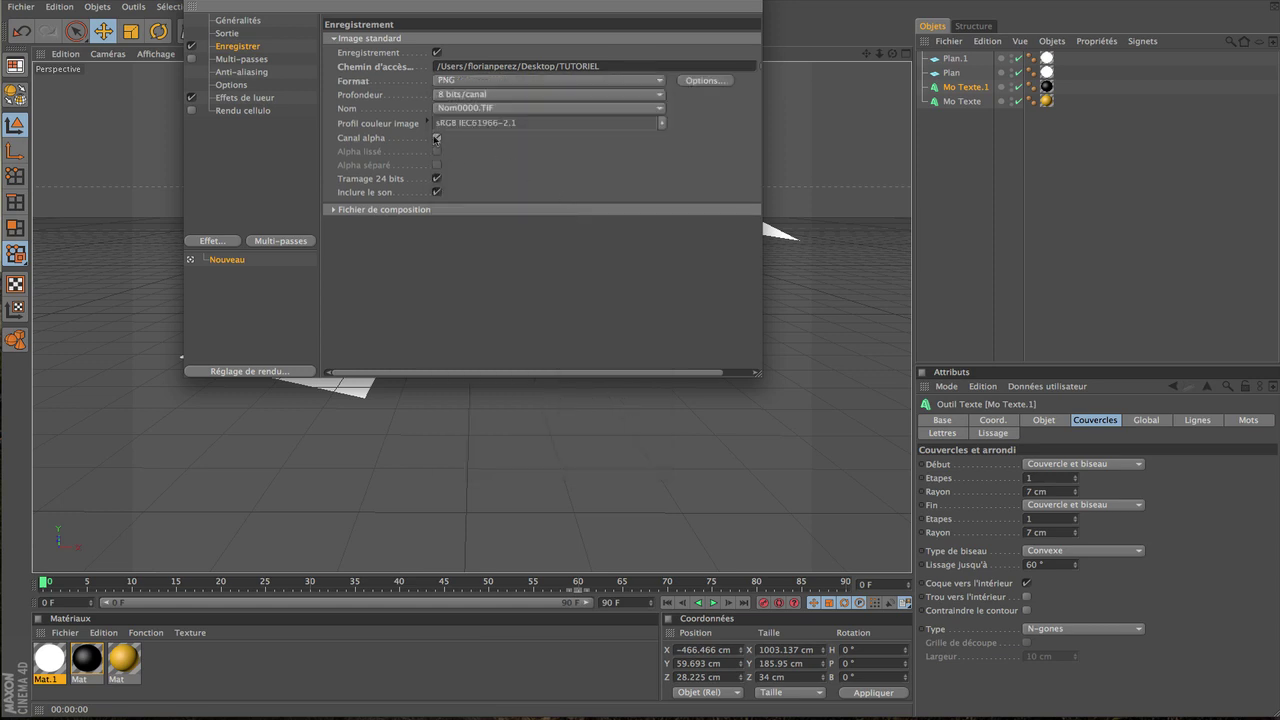
pyautogui.click(437, 138)
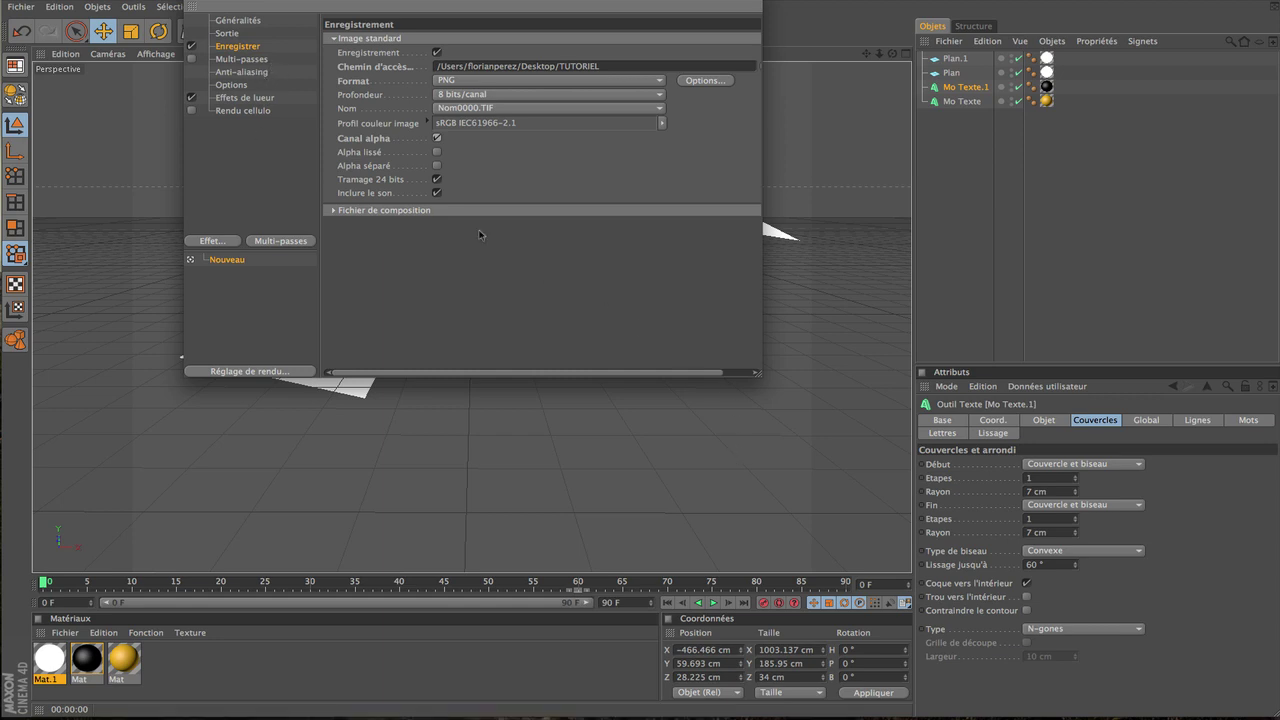
# Step: Set the render's anti-aliasing to Au mieux, keeping the Image fixe filter
pyautogui.click(268, 72)
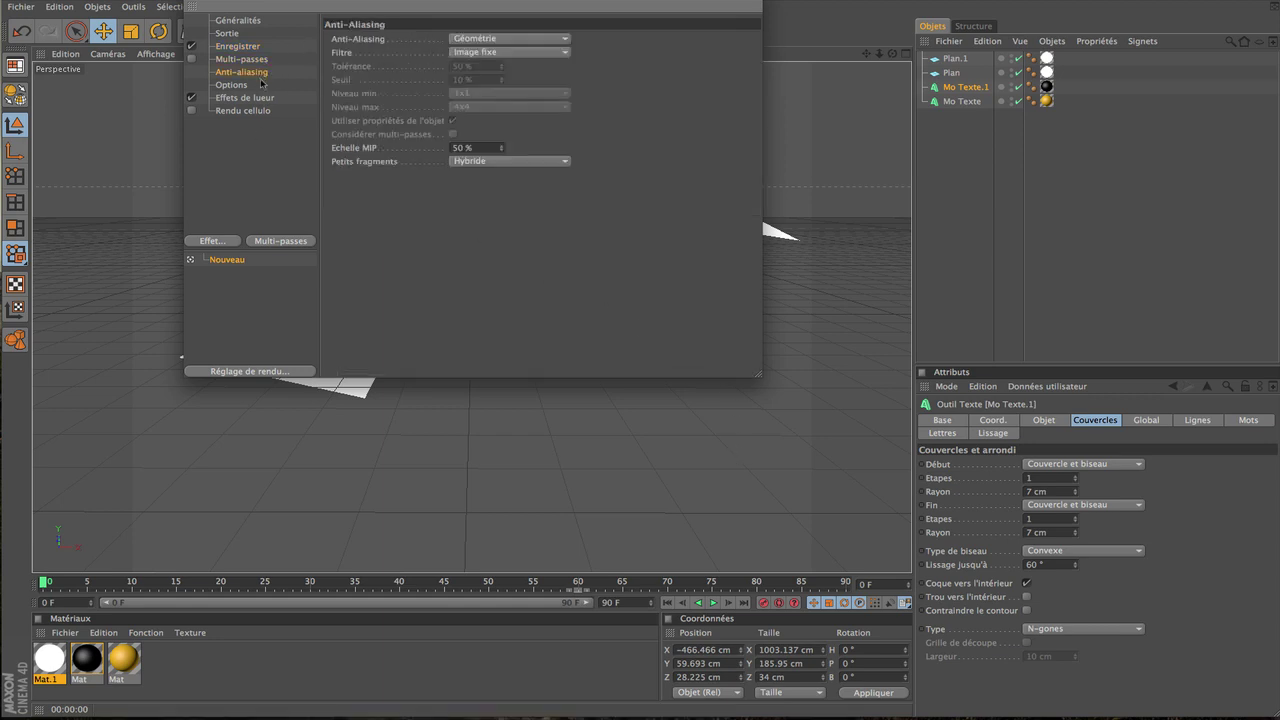
pyautogui.click(463, 40)
pyautogui.click(486, 51)
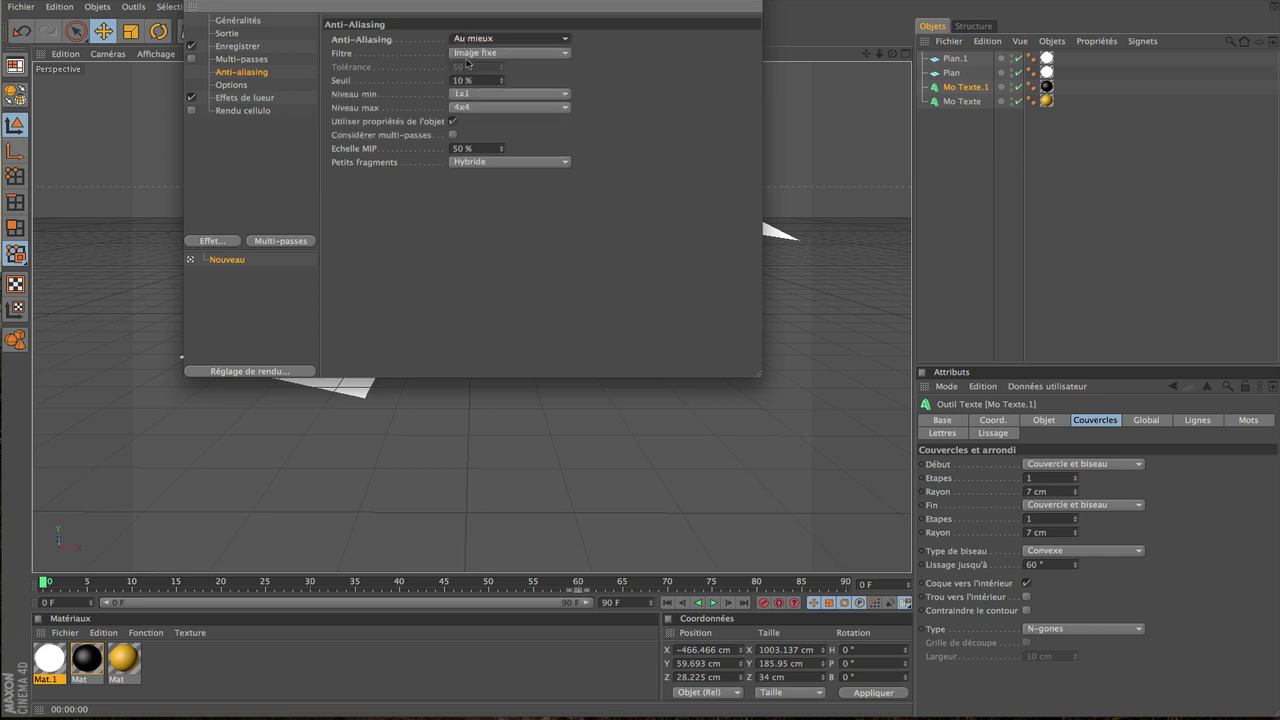
pyautogui.click(477, 55)
pyautogui.click(641, 93)
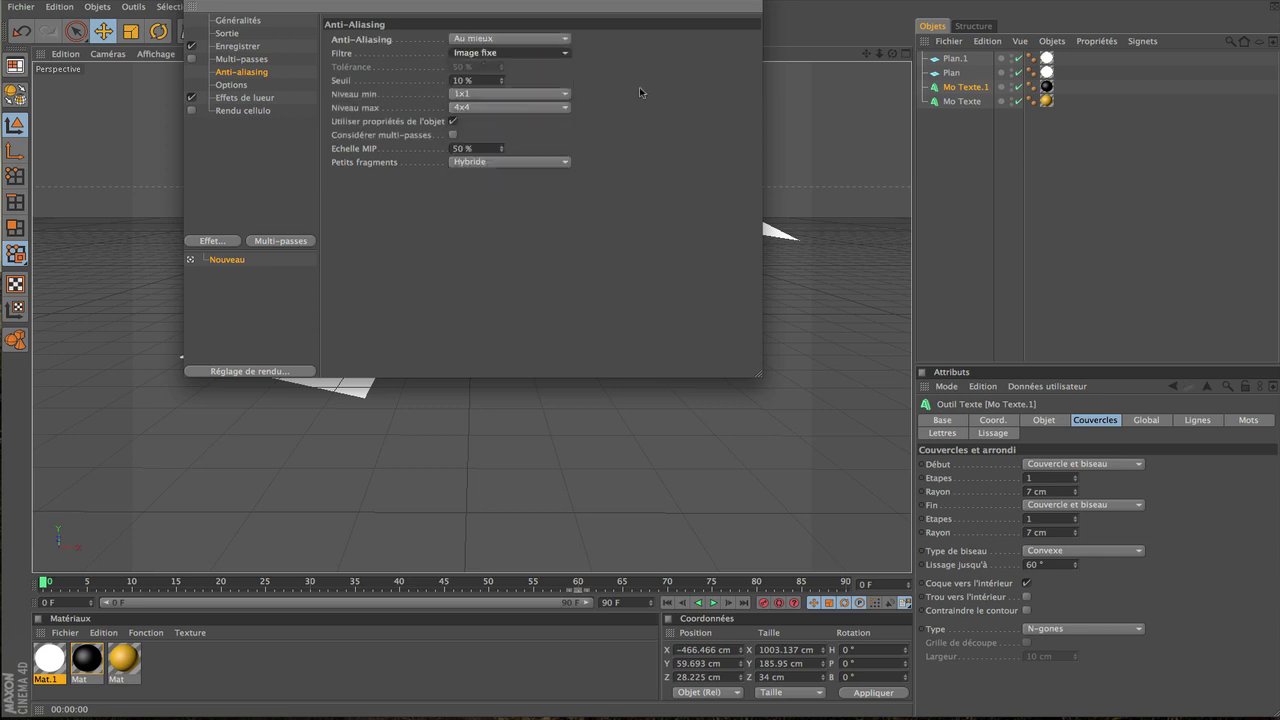
# Step: Set the anti-aliasing maximum level to 4x4 and the minimum level to 2x2
pyautogui.click(511, 105)
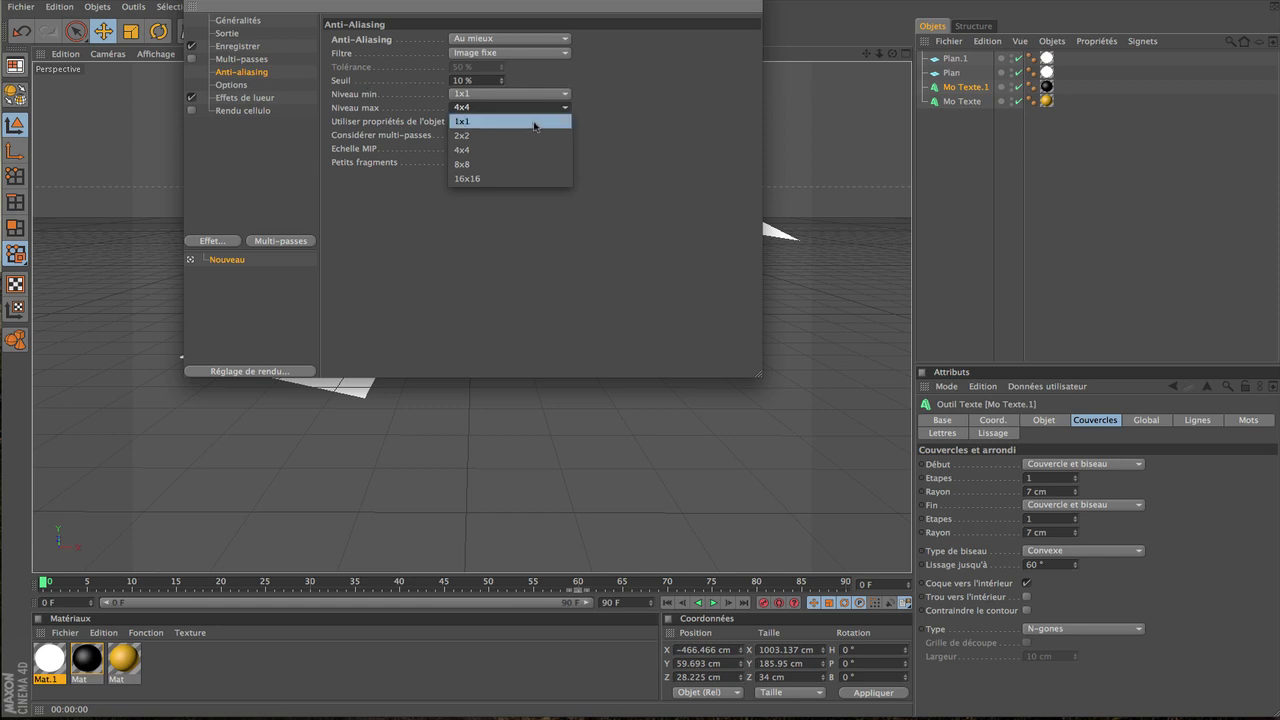
pyautogui.click(522, 135)
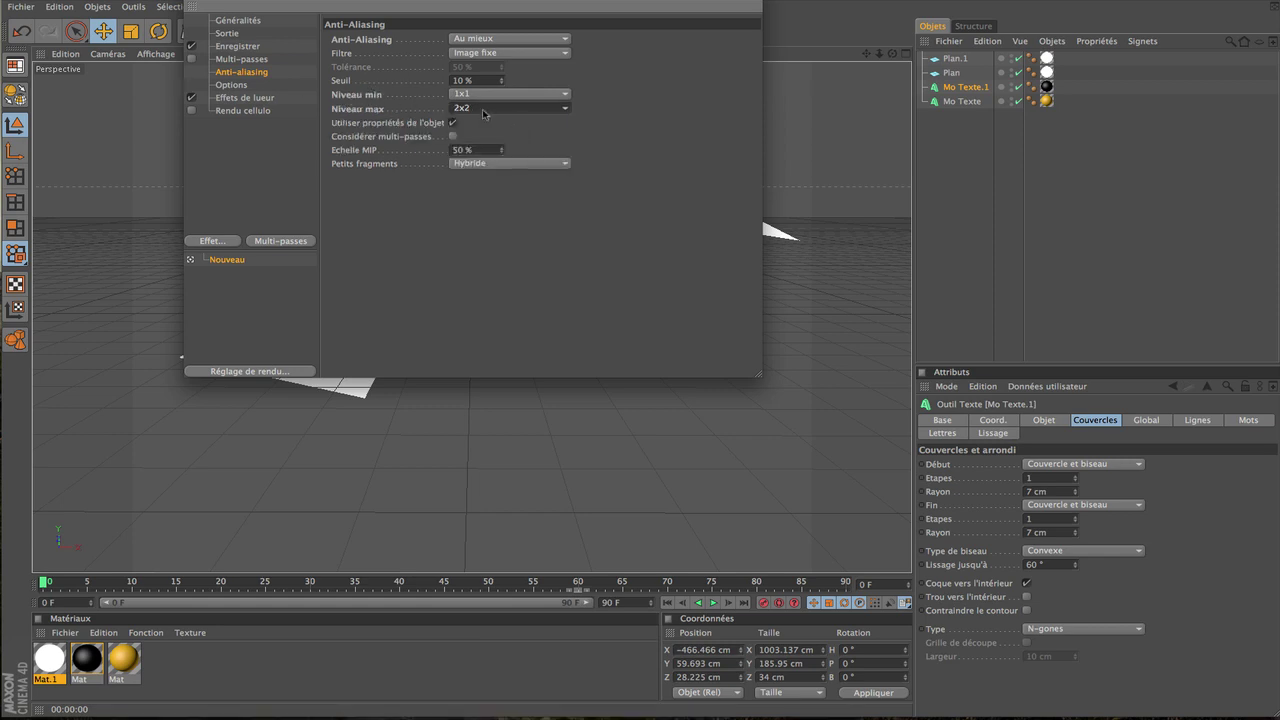
pyautogui.click(487, 106)
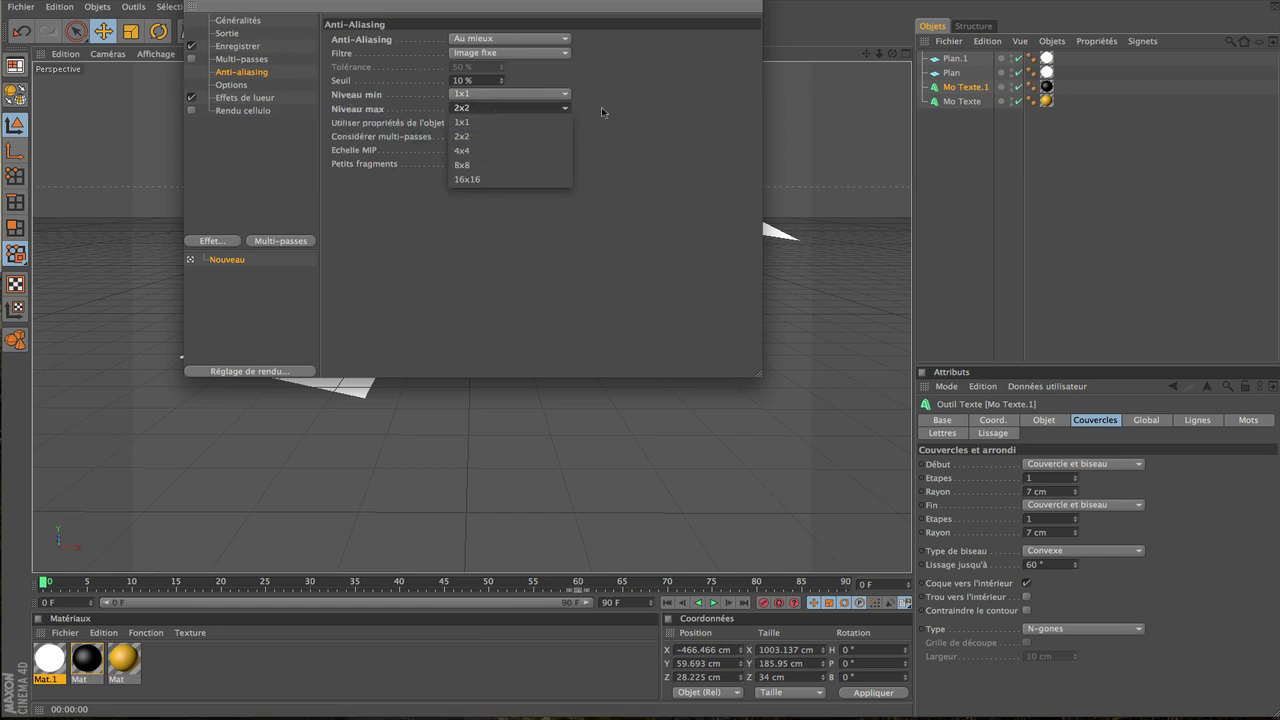
pyautogui.click(491, 150)
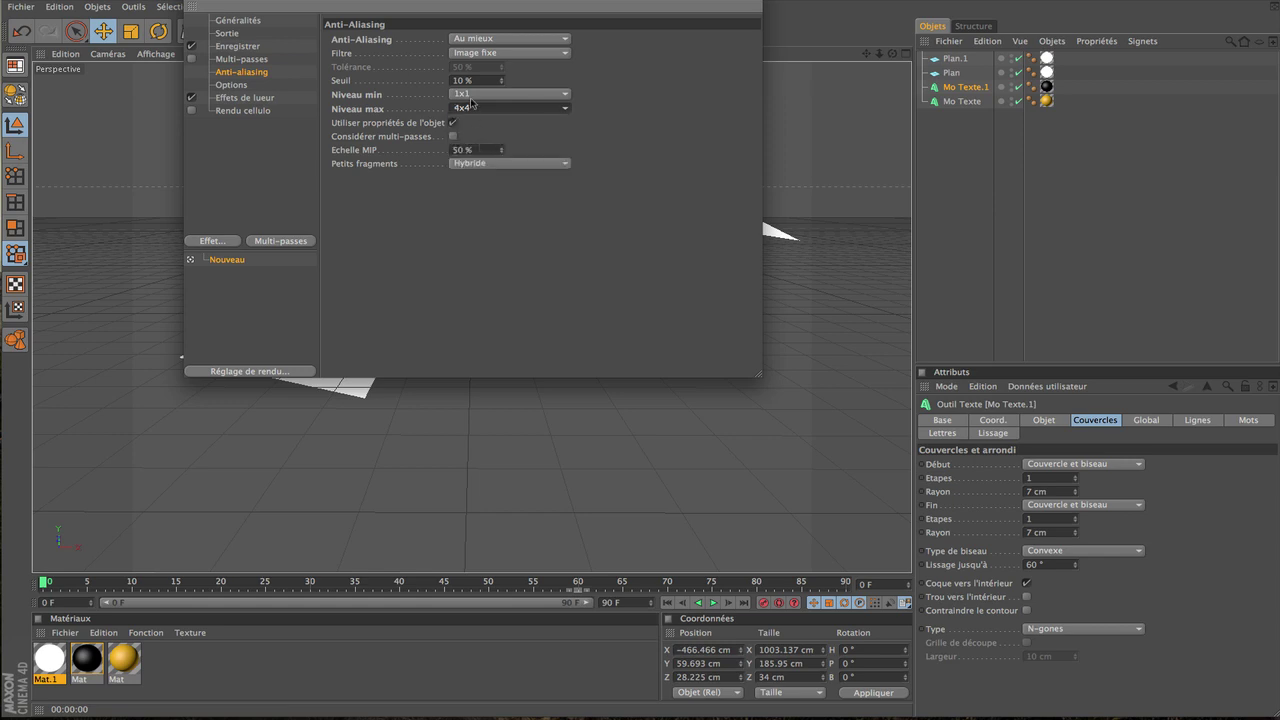
pyautogui.click(471, 96)
pyautogui.click(461, 121)
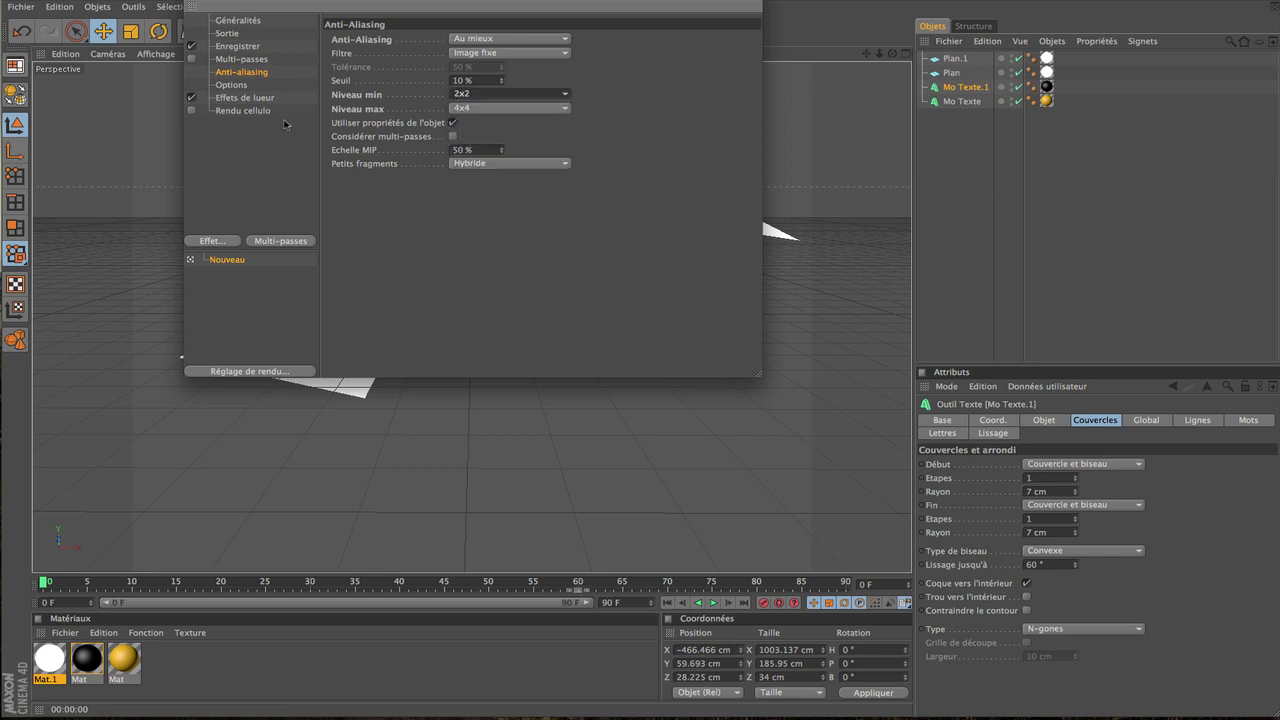
# Step: Remove the disabled Rendu cellulo effect from the render settings and add a fresh Rendu cellulo effect
pyautogui.click(259, 112)
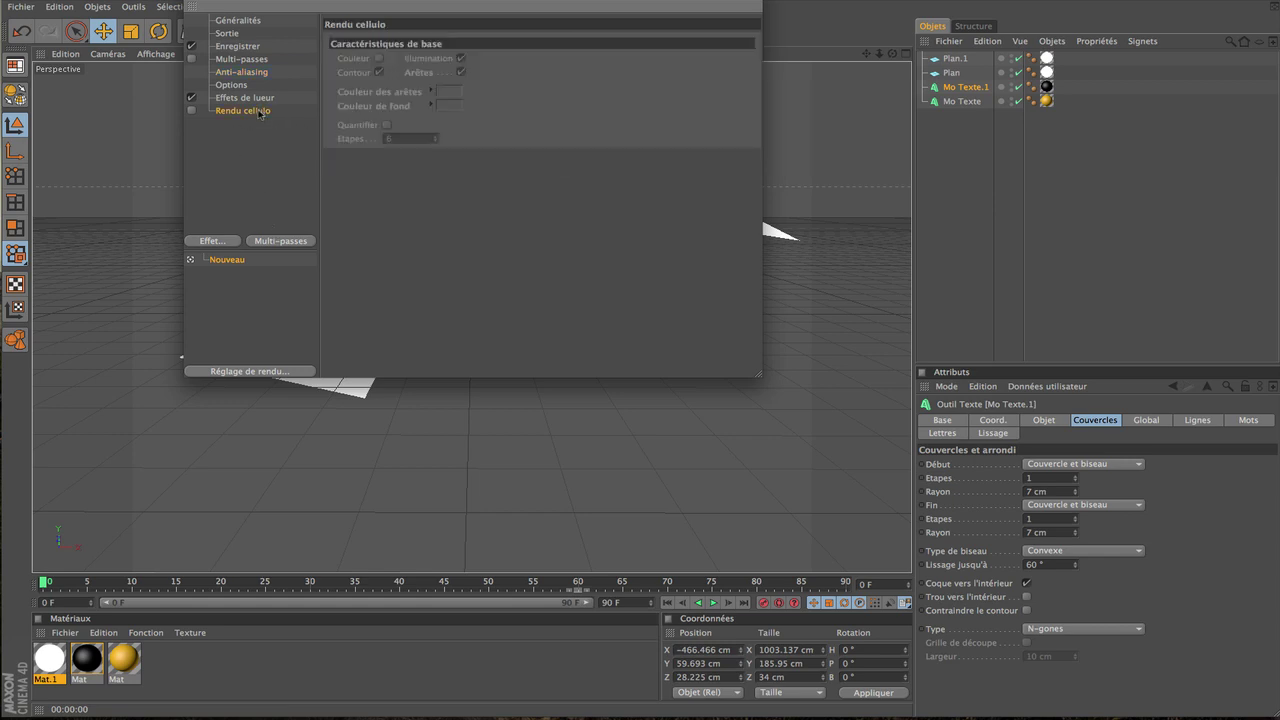
pyautogui.rightClick(259, 112)
pyautogui.click(275, 121)
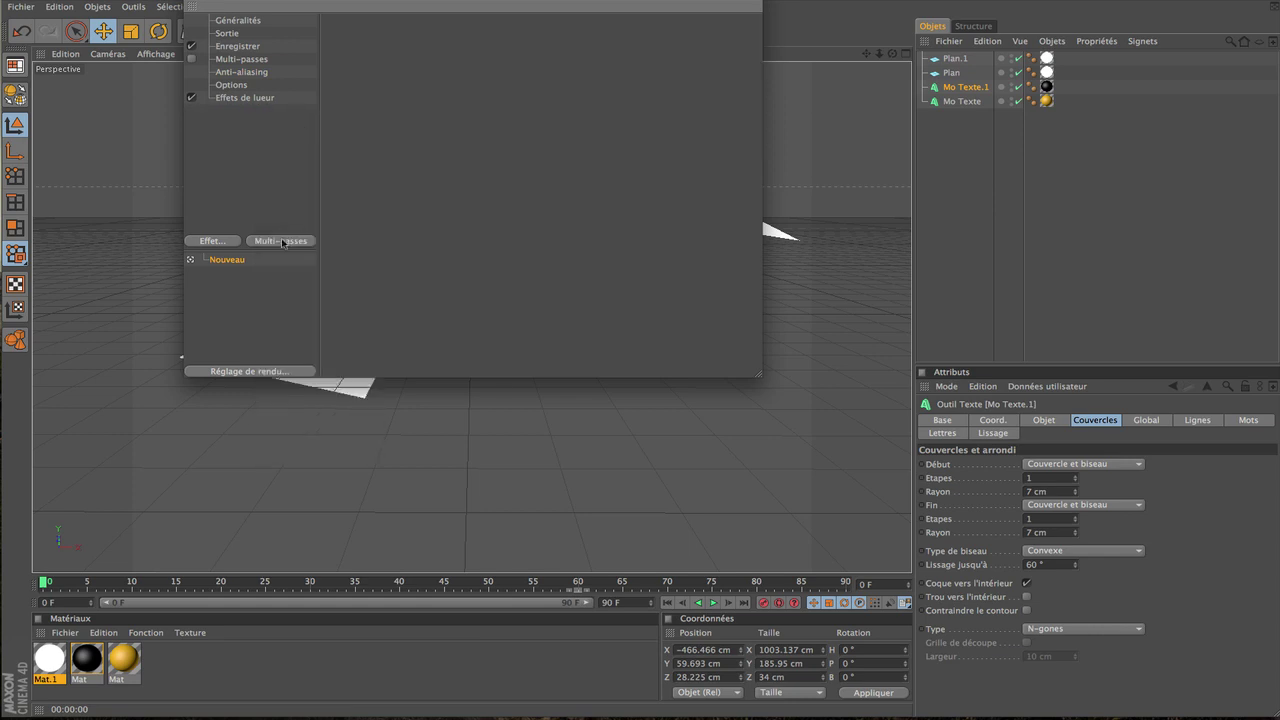
pyautogui.click(211, 241)
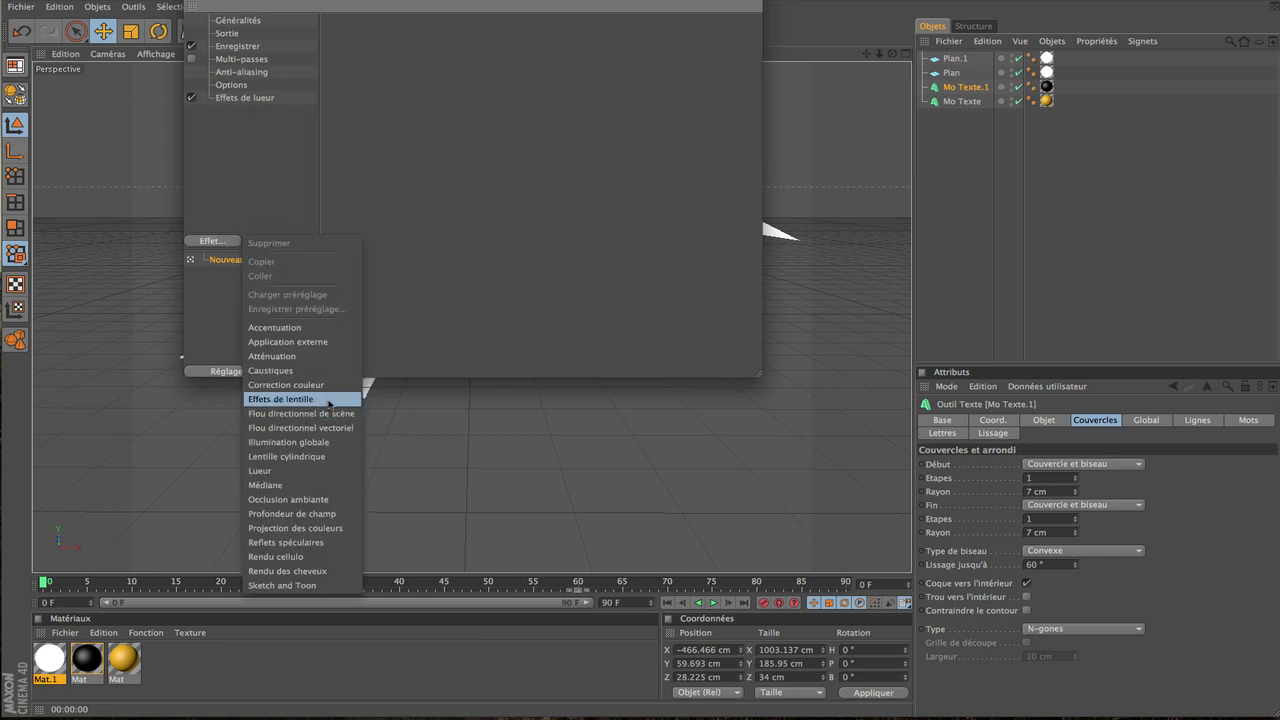
pyautogui.click(258, 557)
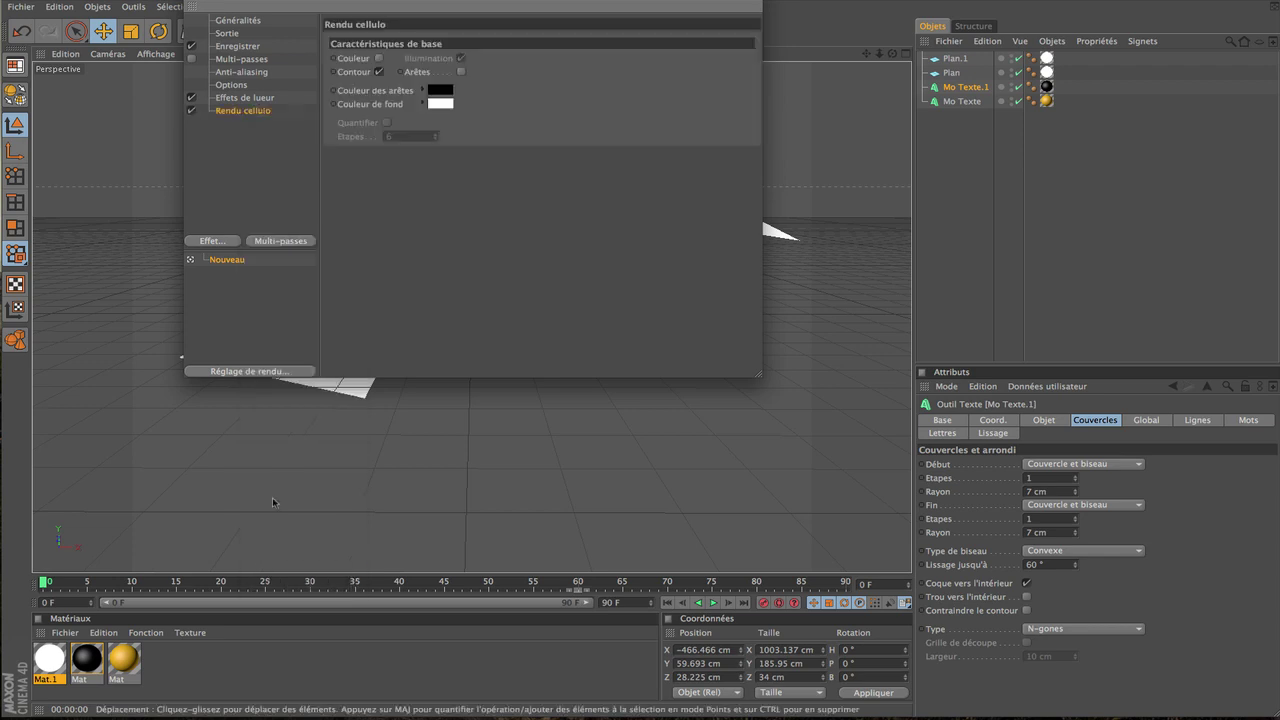
# Step: Set the Rendu cellulo edge colour to white and its background colour to black, and close the render settings
pyautogui.click(447, 89)
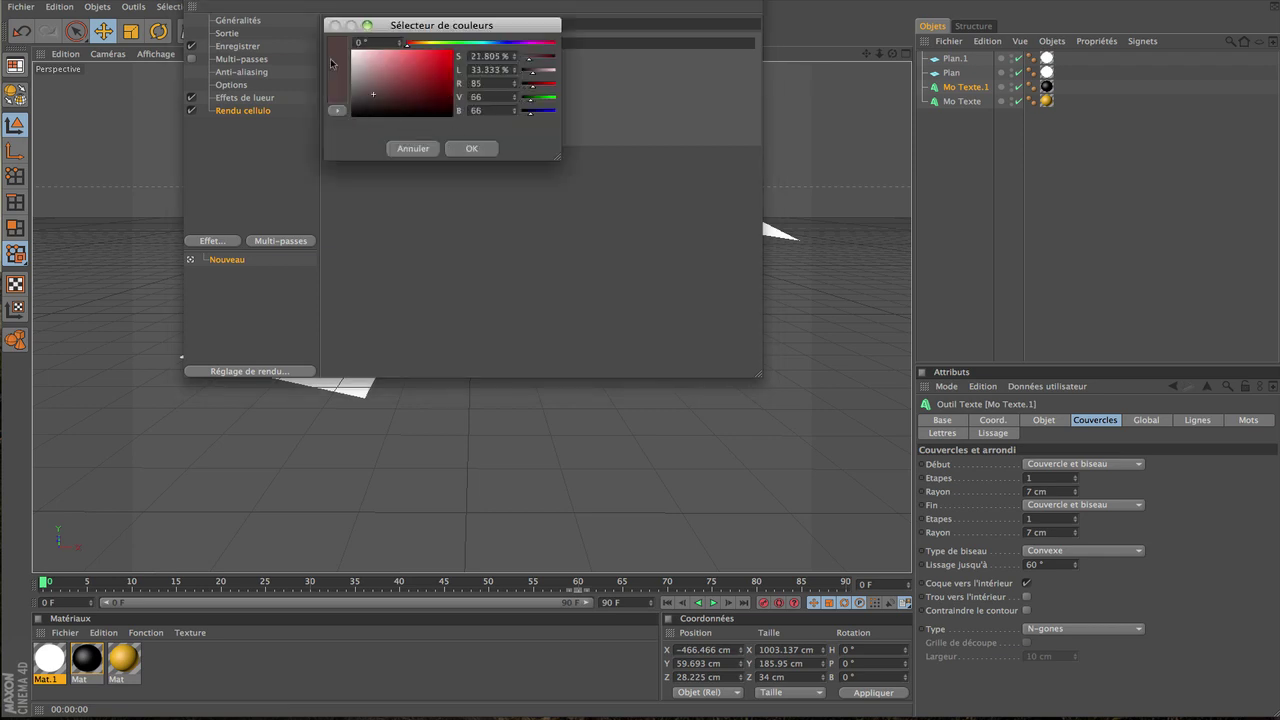
pyautogui.click(472, 149)
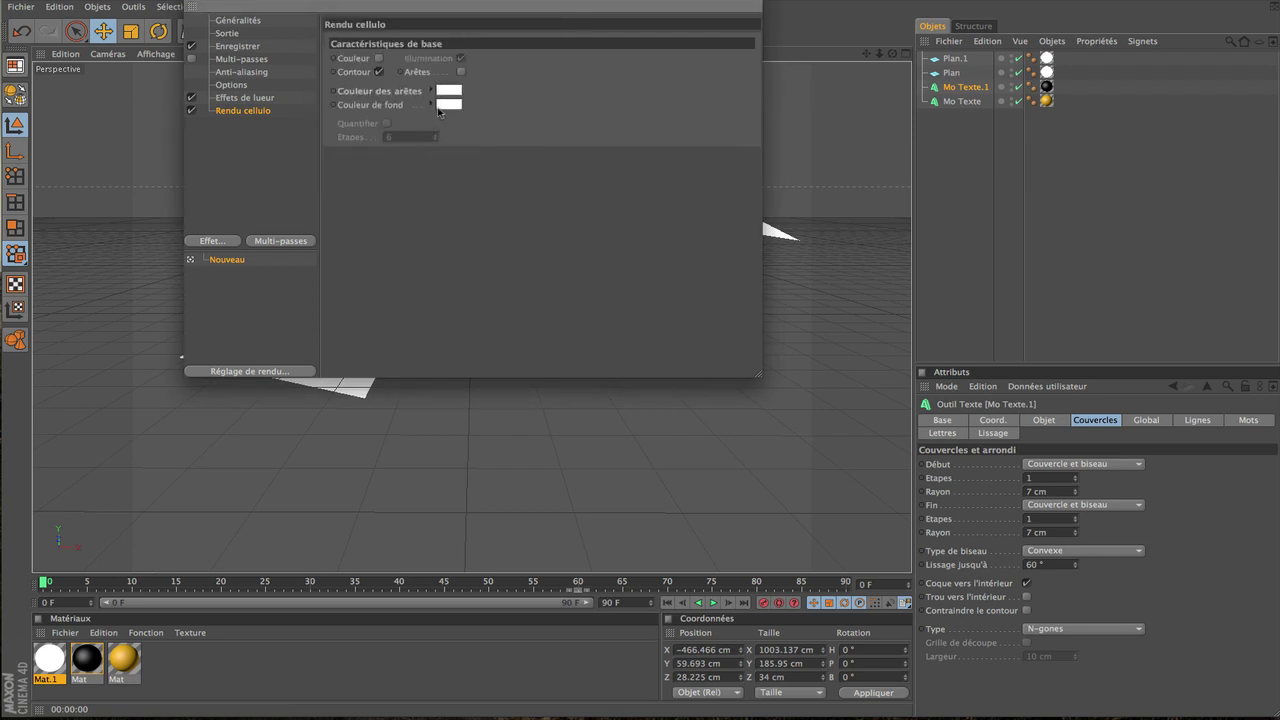
pyautogui.click(446, 104)
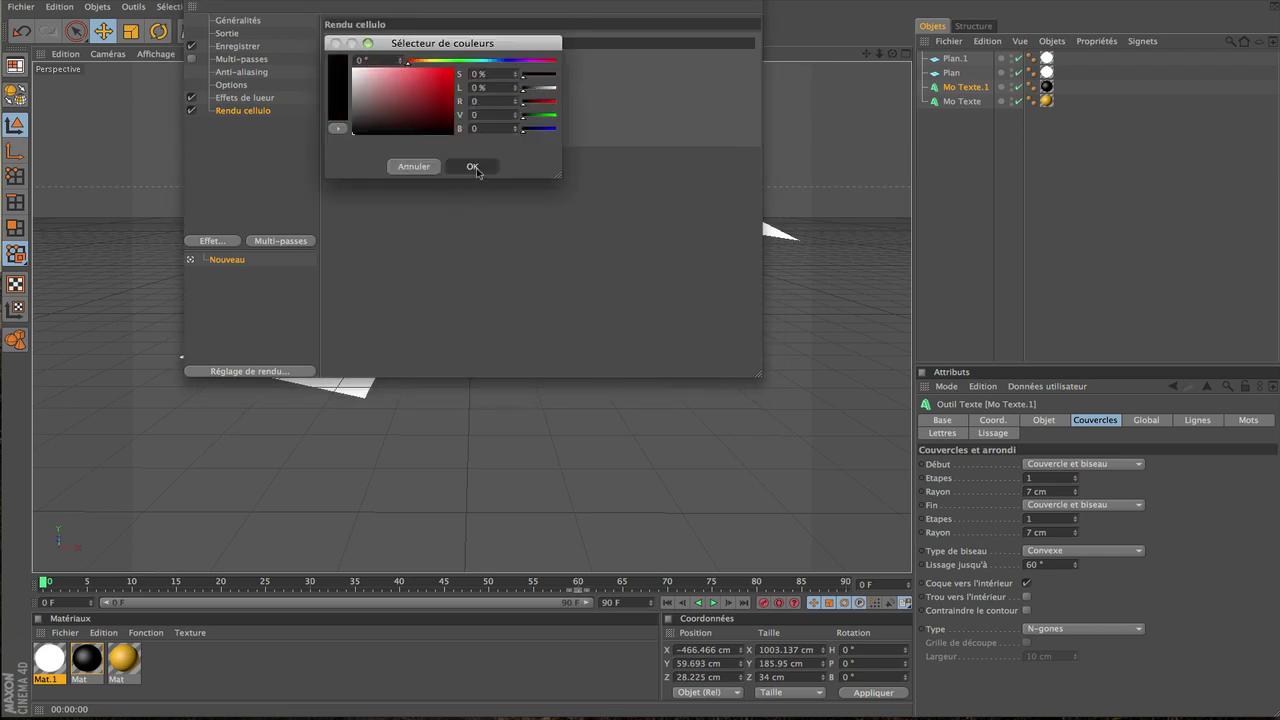
pyautogui.click(472, 166)
pyautogui.click(193, 5)
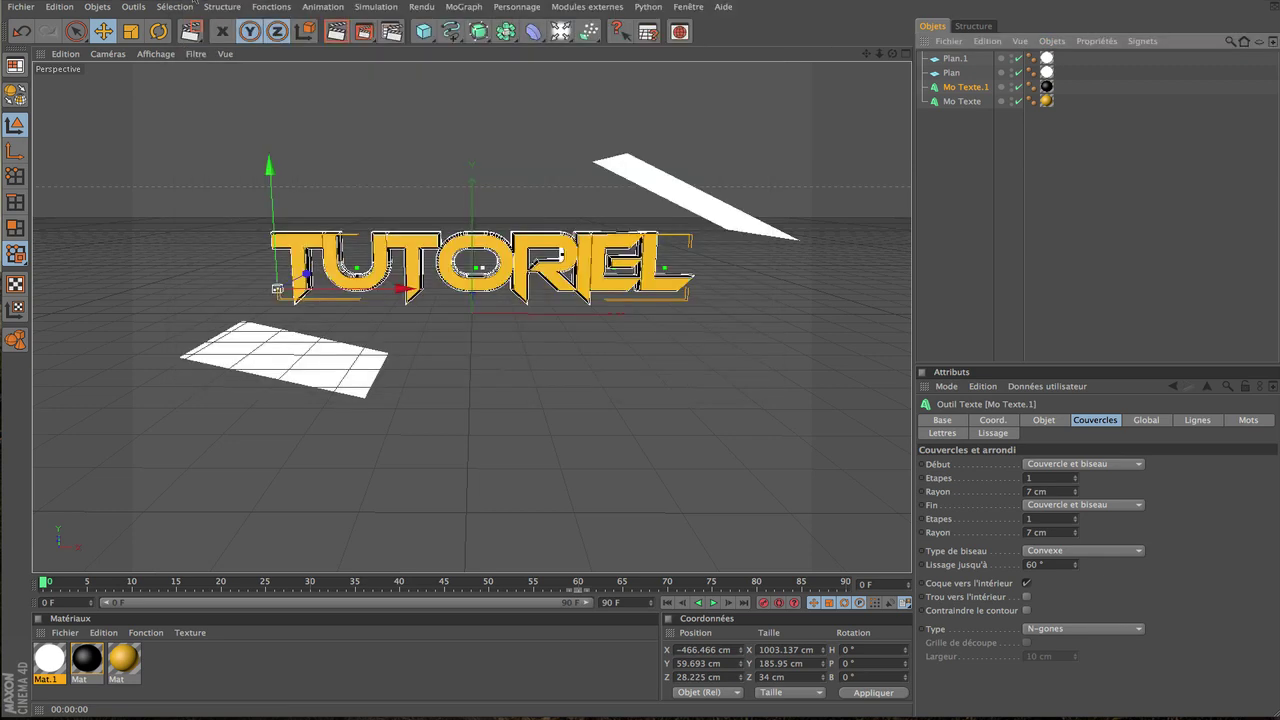
# Step: Render a region around the TUTORIEL text, and enable Arêtes in the Rendu cellulo effect
pyautogui.moveTo(360, 38); pyautogui.dragTo(398, 47)
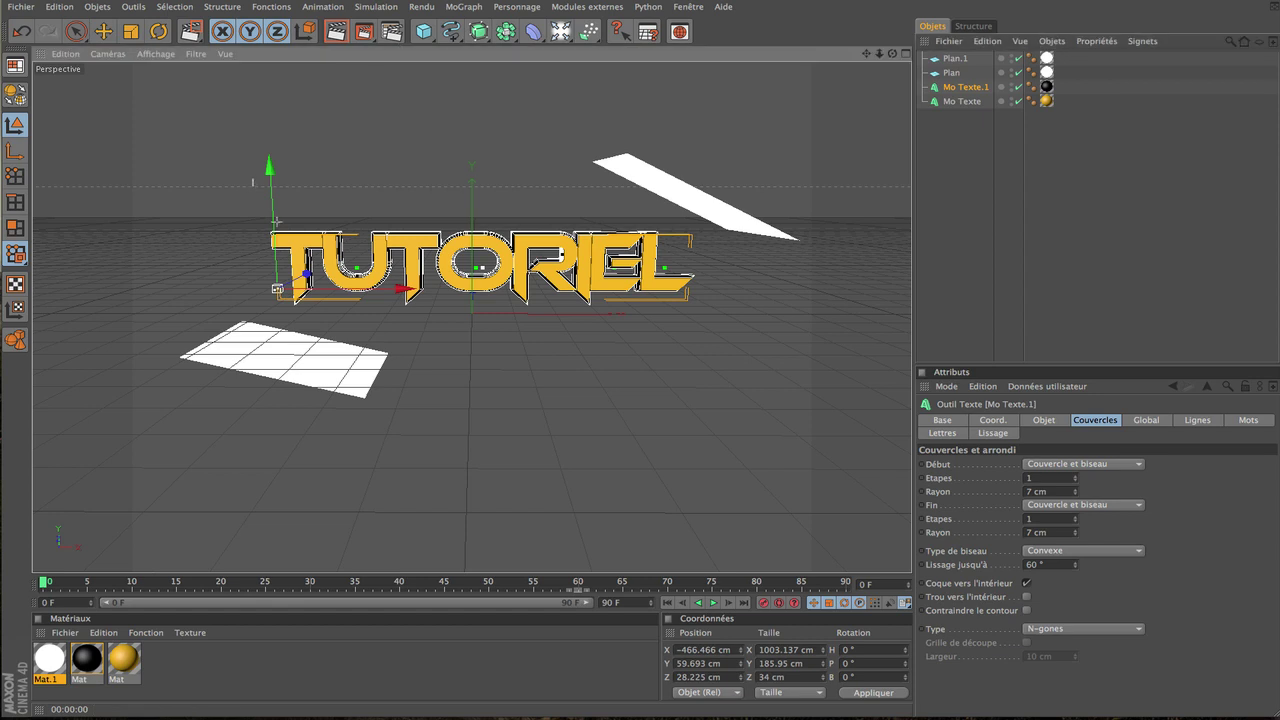
pyautogui.moveTo(252, 180); pyautogui.dragTo(714, 323)
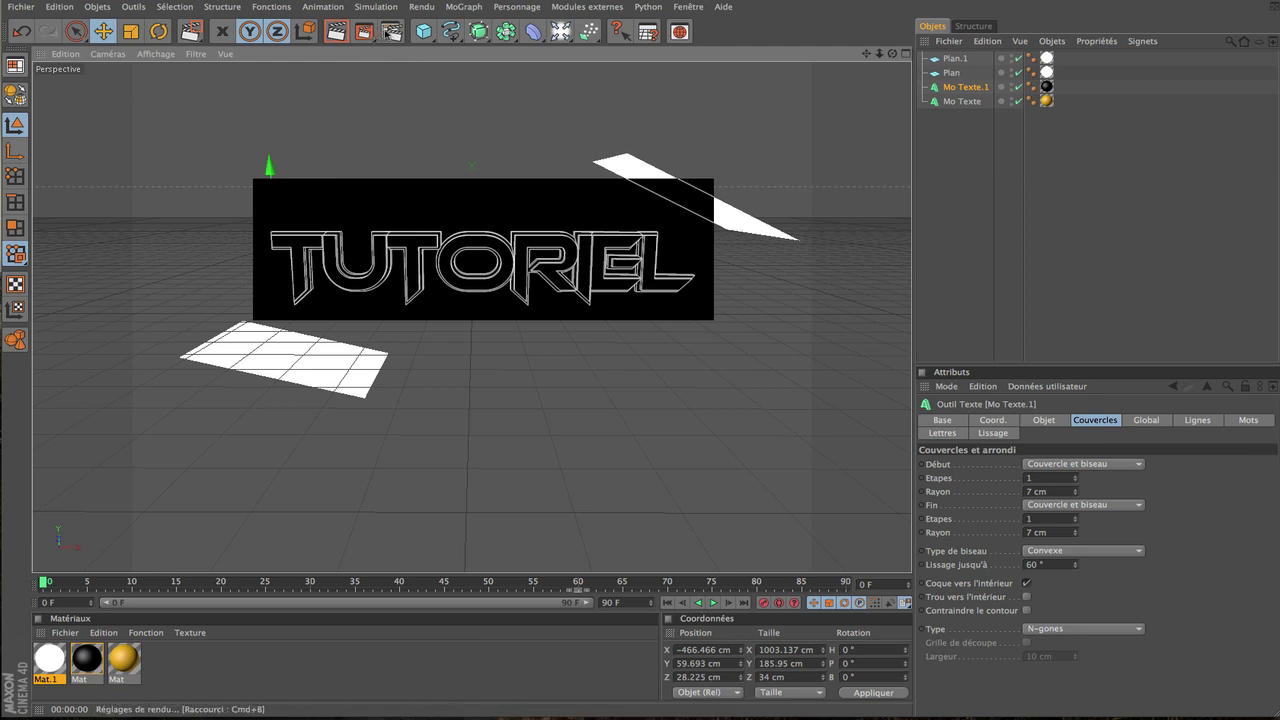
pyautogui.click(392, 31)
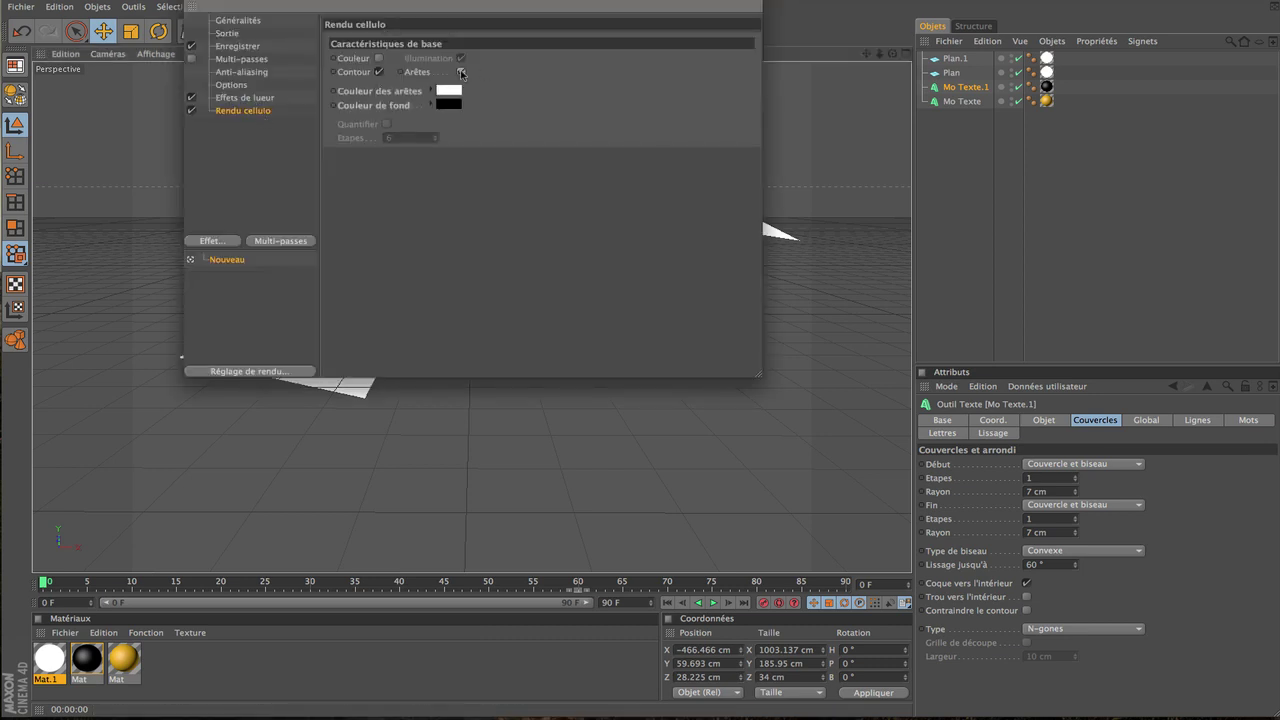
pyautogui.click(271, 165)
pyautogui.moveTo(271, 165); pyautogui.dragTo(272, 225)
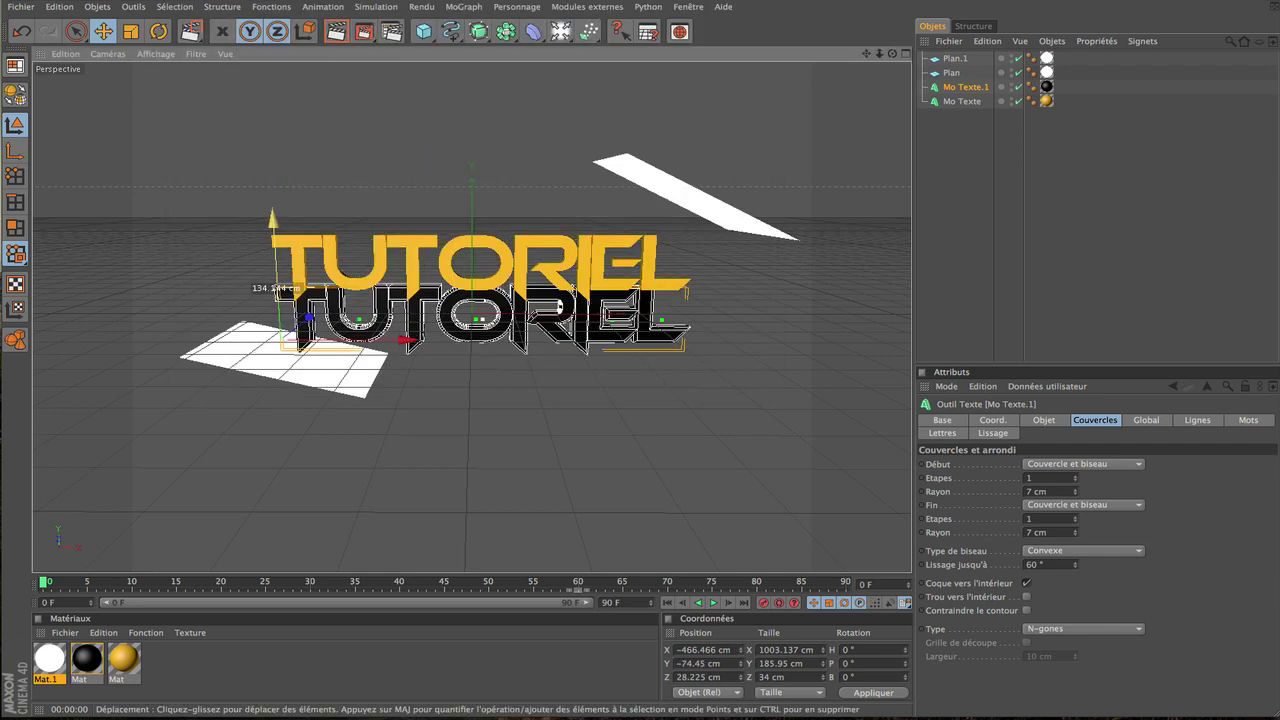
pyautogui.press('super+z')
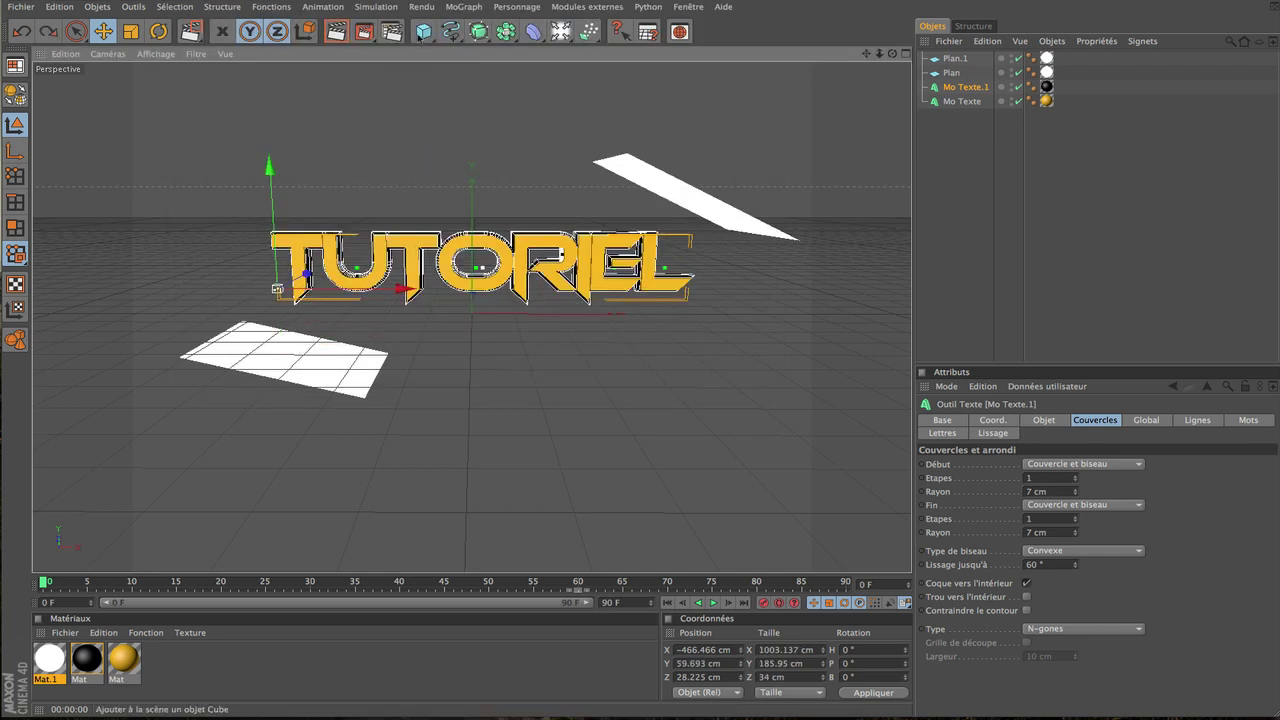
# Step: Render the active view as a check, output the final TUTORIEL image, and close the render viewer
pyautogui.click(337, 32)
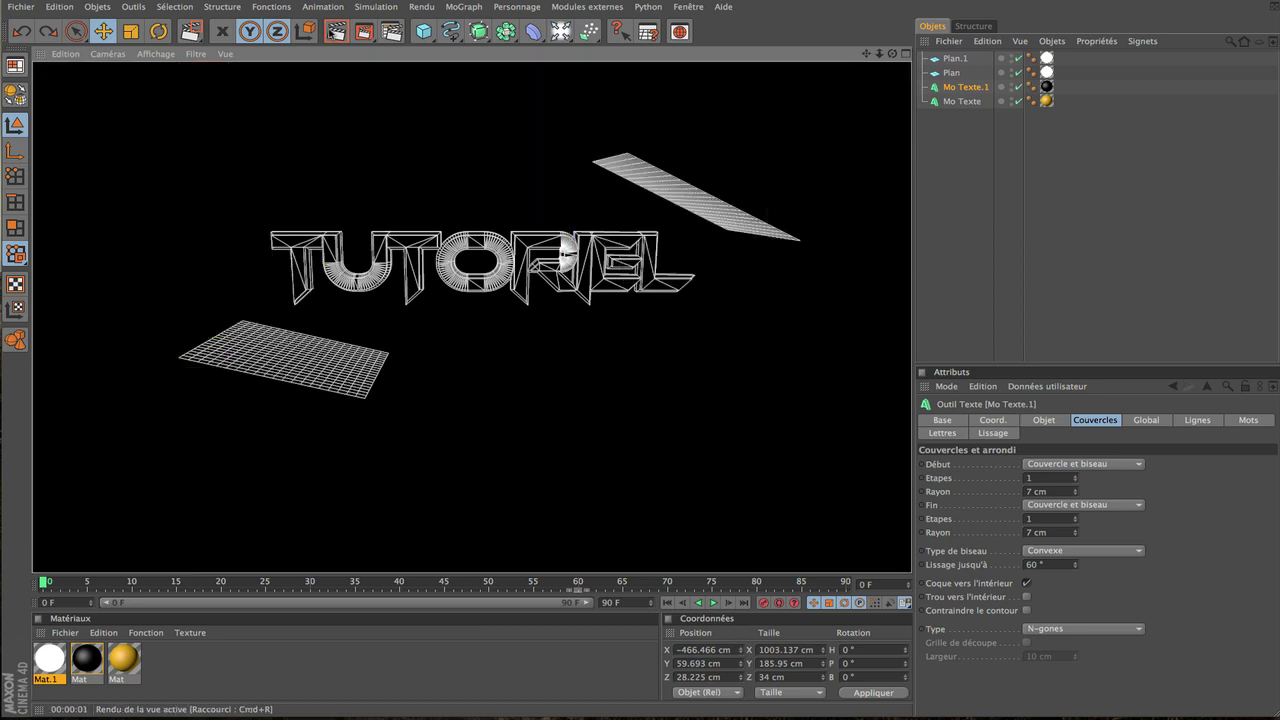
pyautogui.click(563, 258)
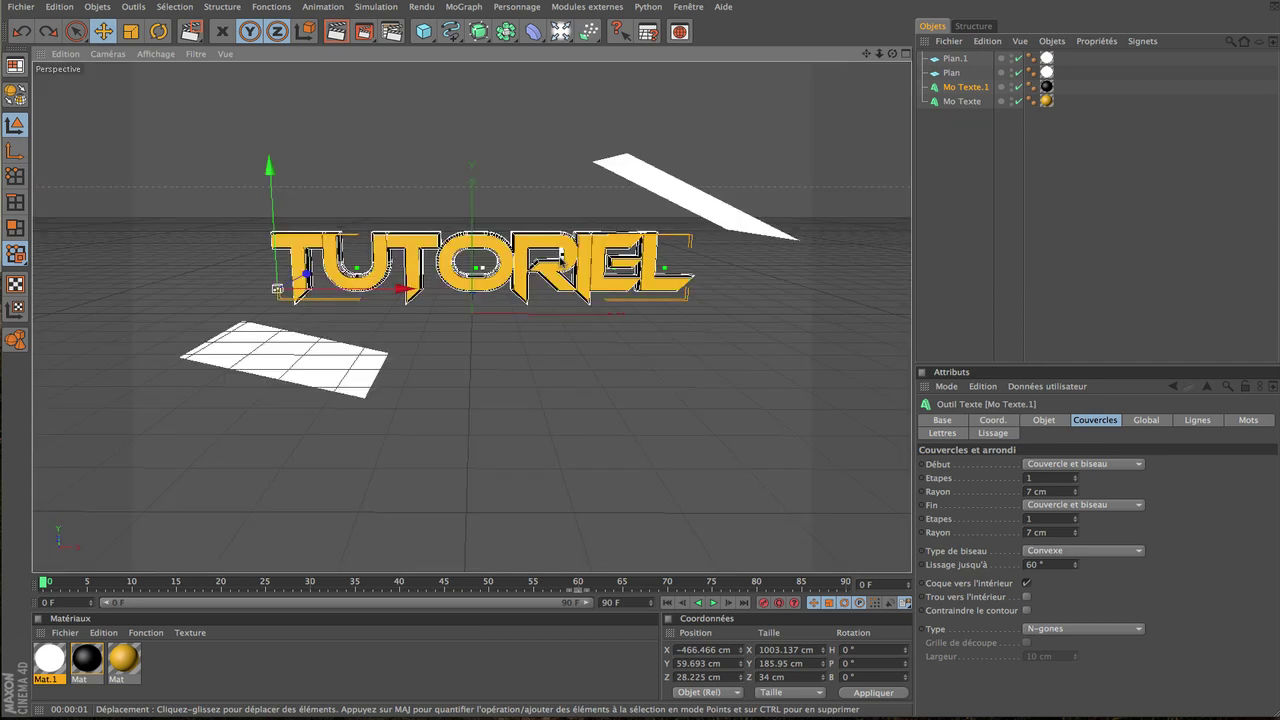
pyautogui.click(364, 32)
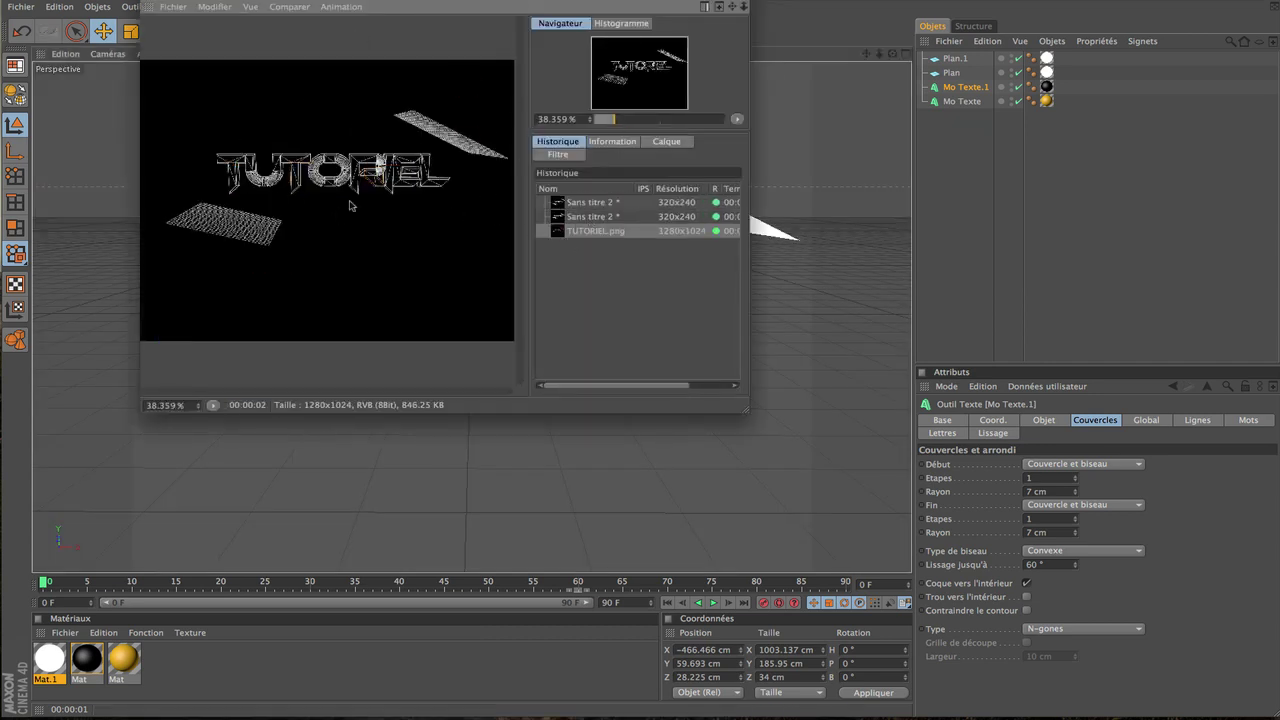
pyautogui.press('super+w')
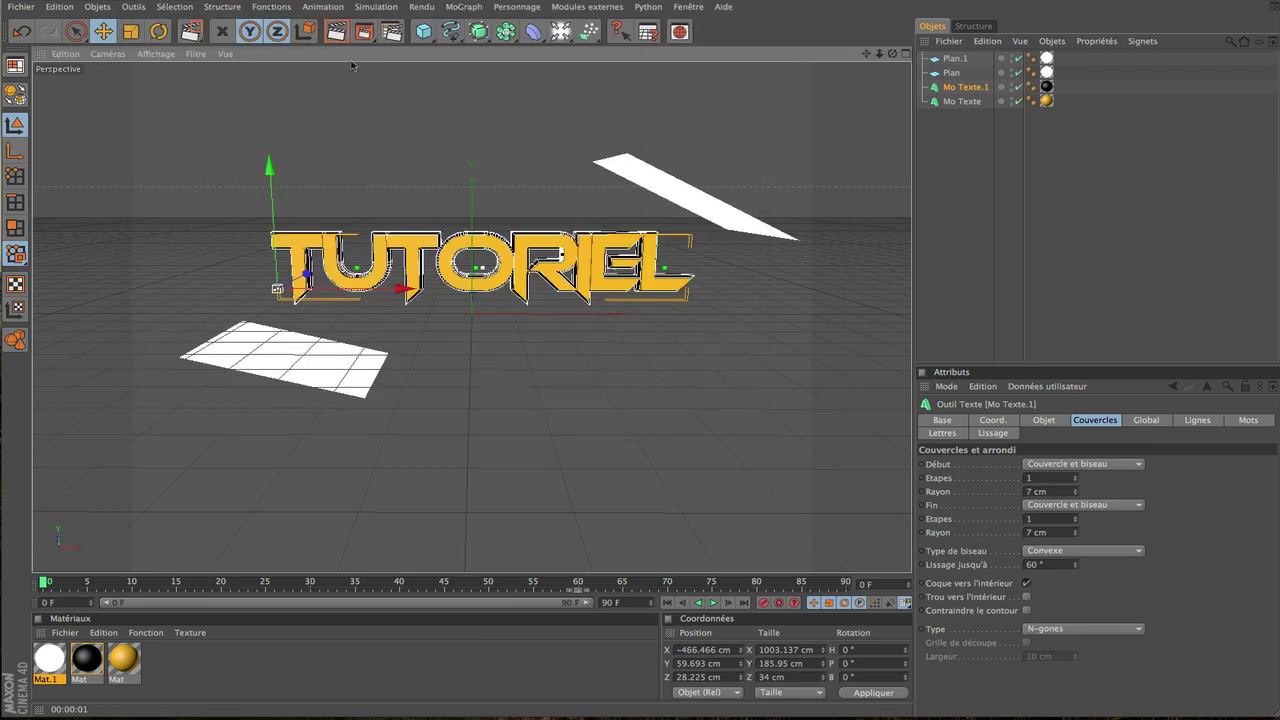
# Step: Change the file name in the render's save path to TUTORIEL2 and return to the Rendu cellulo settings
pyautogui.click(390, 31)
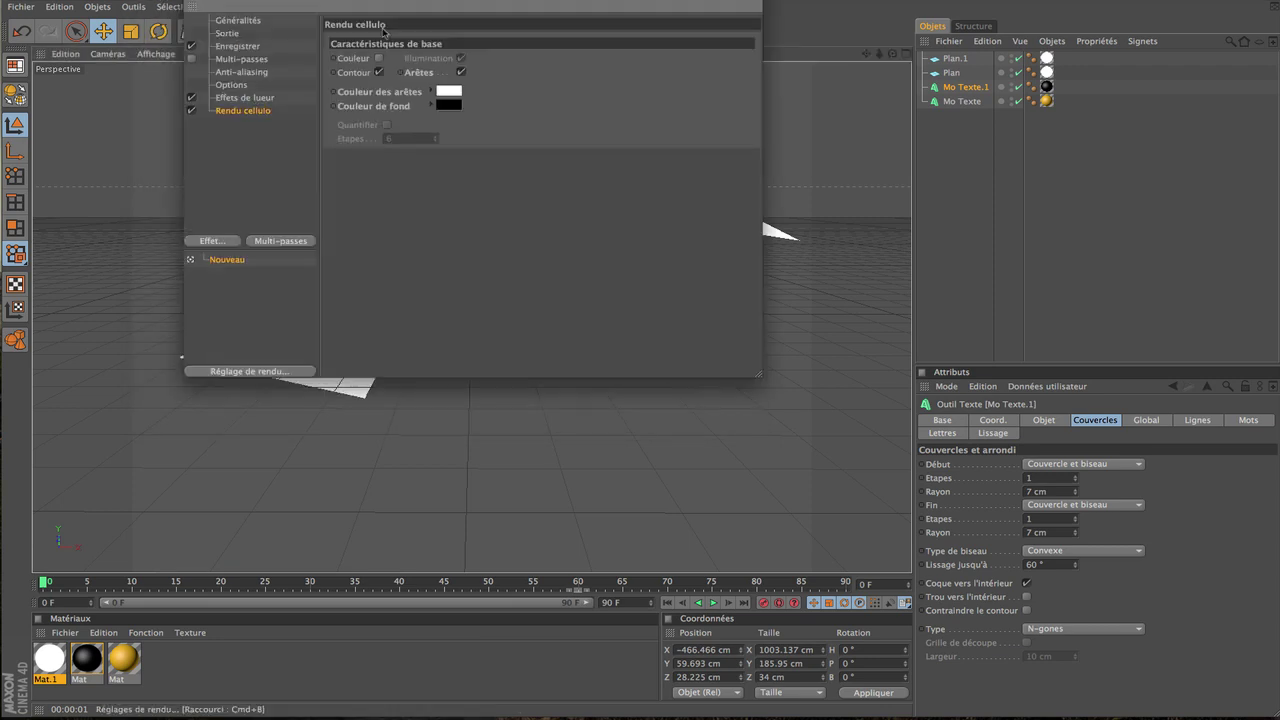
pyautogui.click(240, 35)
pyautogui.click(258, 46)
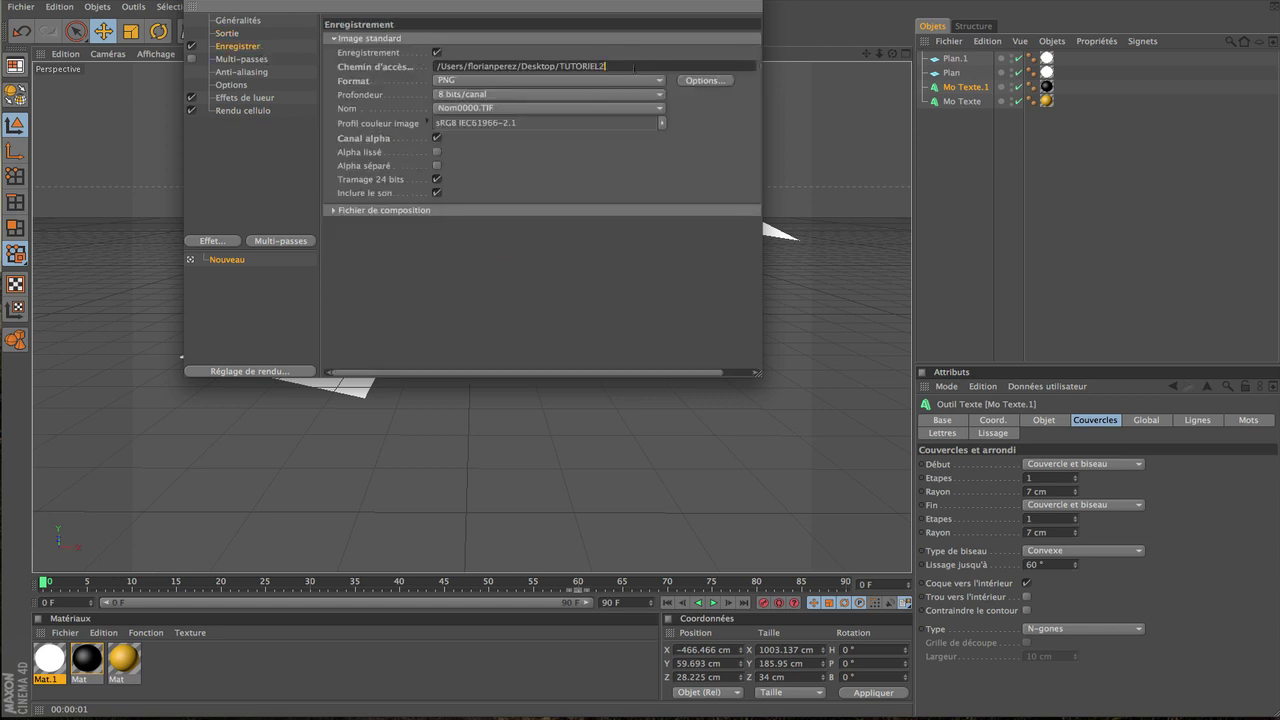
pyautogui.click(233, 111)
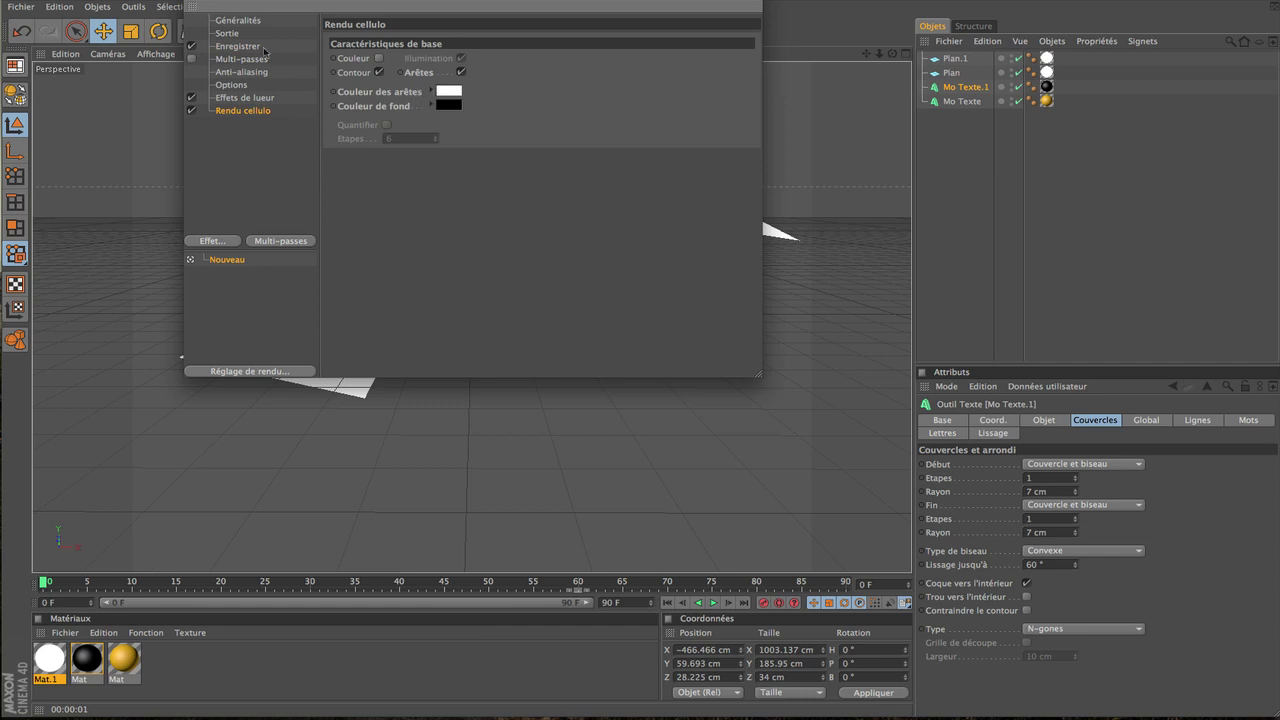
# Step: Disable the Rendu cellulo effect and render the TUTORIEL scene, outputting the image as TUTORIEL2.png
pyautogui.click(191, 111)
pyautogui.click(196, 3)
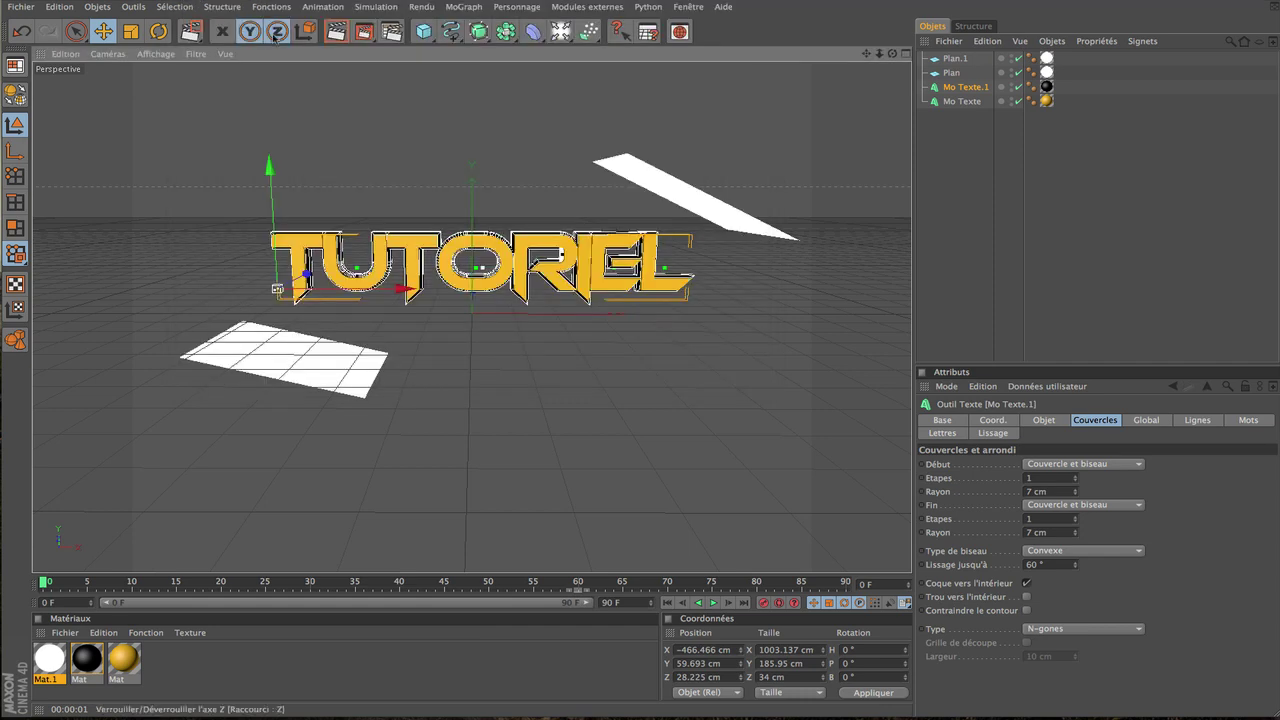
pyautogui.click(336, 31)
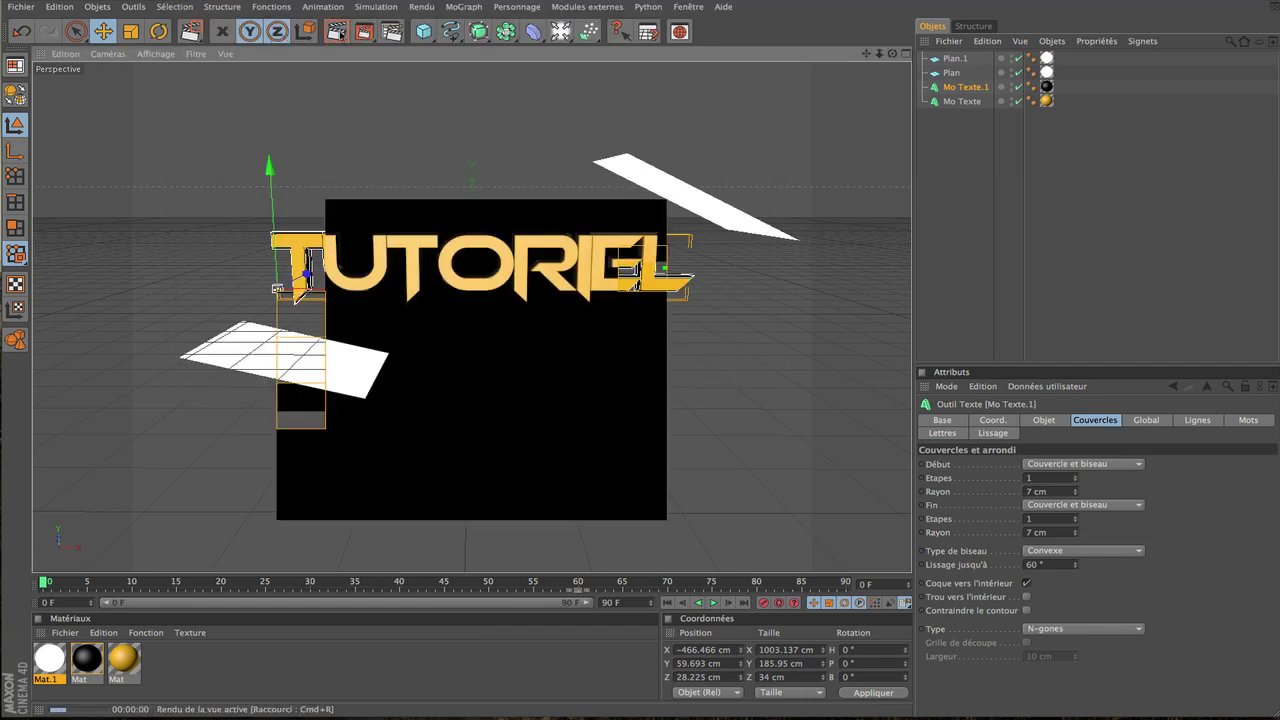
pyautogui.click(363, 31)
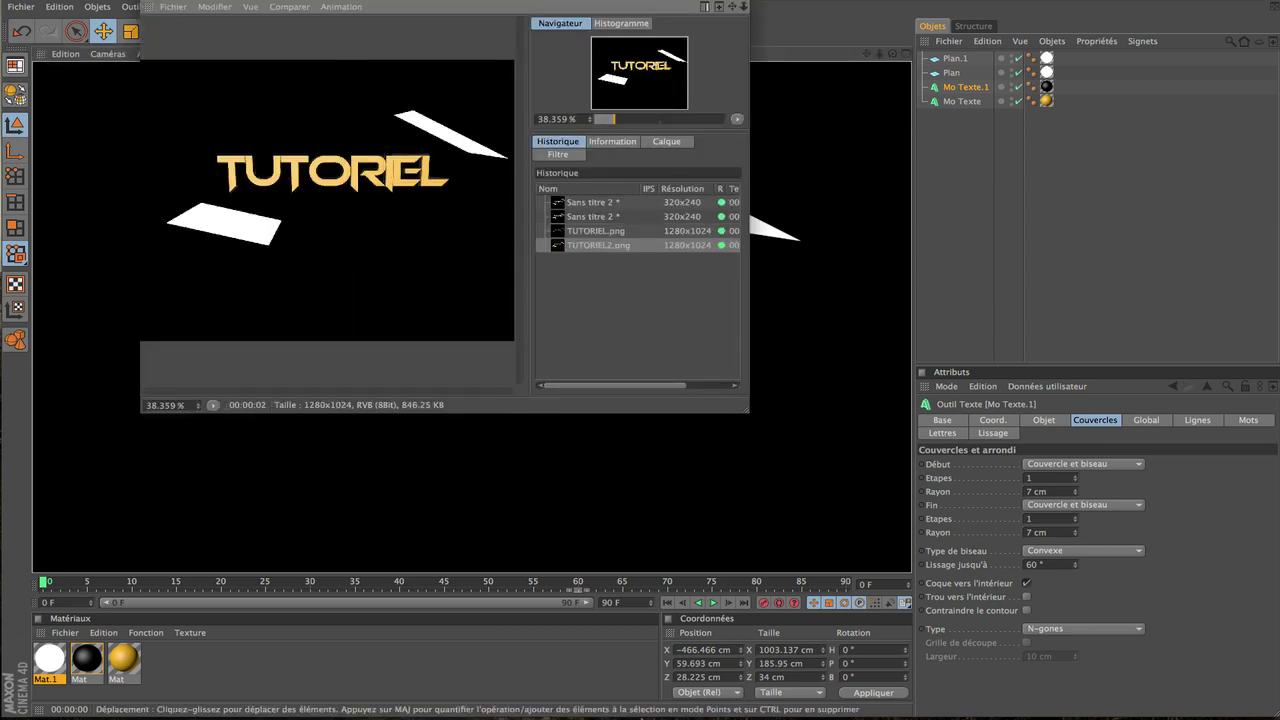
# Step: Switch to Photoshop and open TUTORIEL2.png with its embedded colour profile discarded, enlarging the document window around the image
pyautogui.moveTo(557, 712)
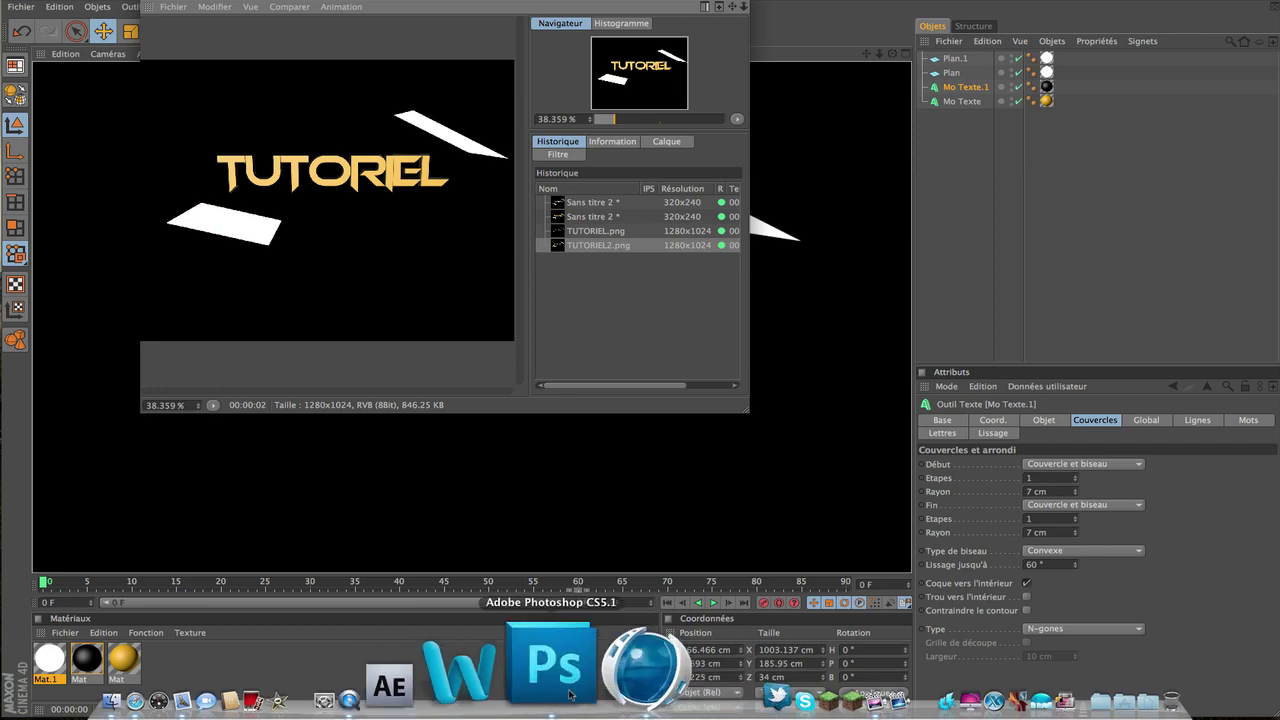
pyautogui.click(570, 695)
pyautogui.click(120, 0)
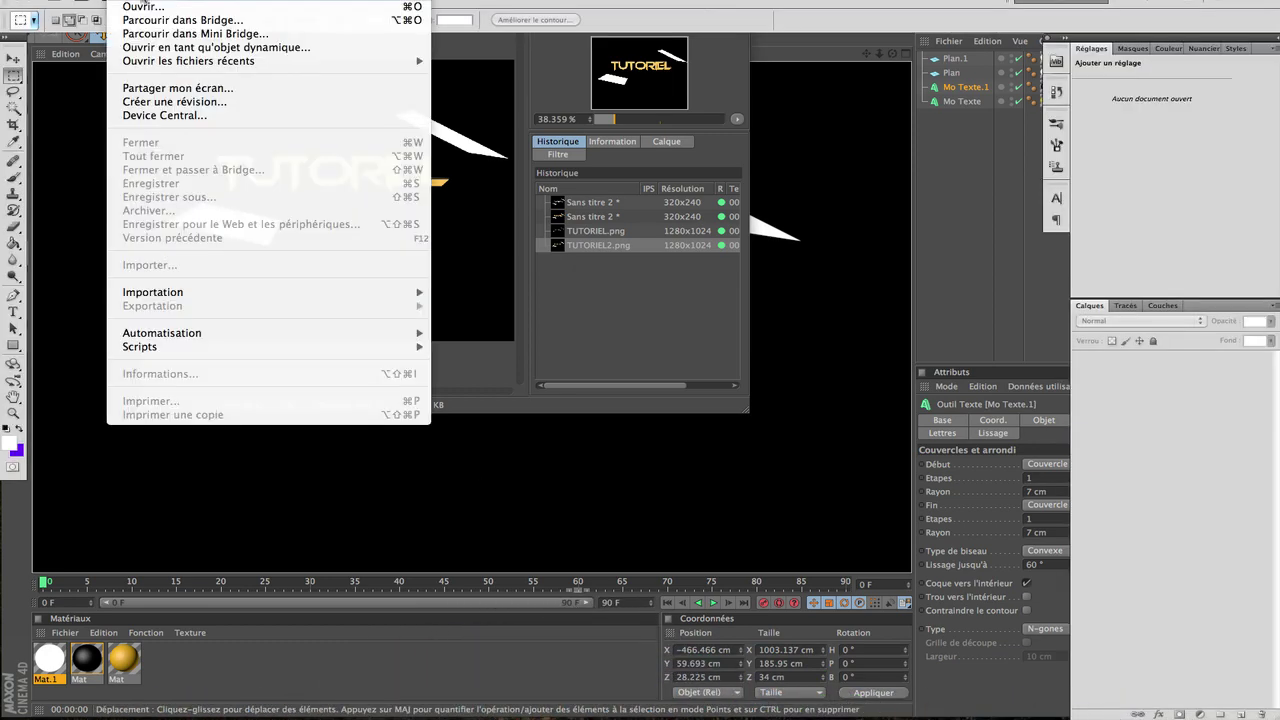
pyautogui.click(146, 7)
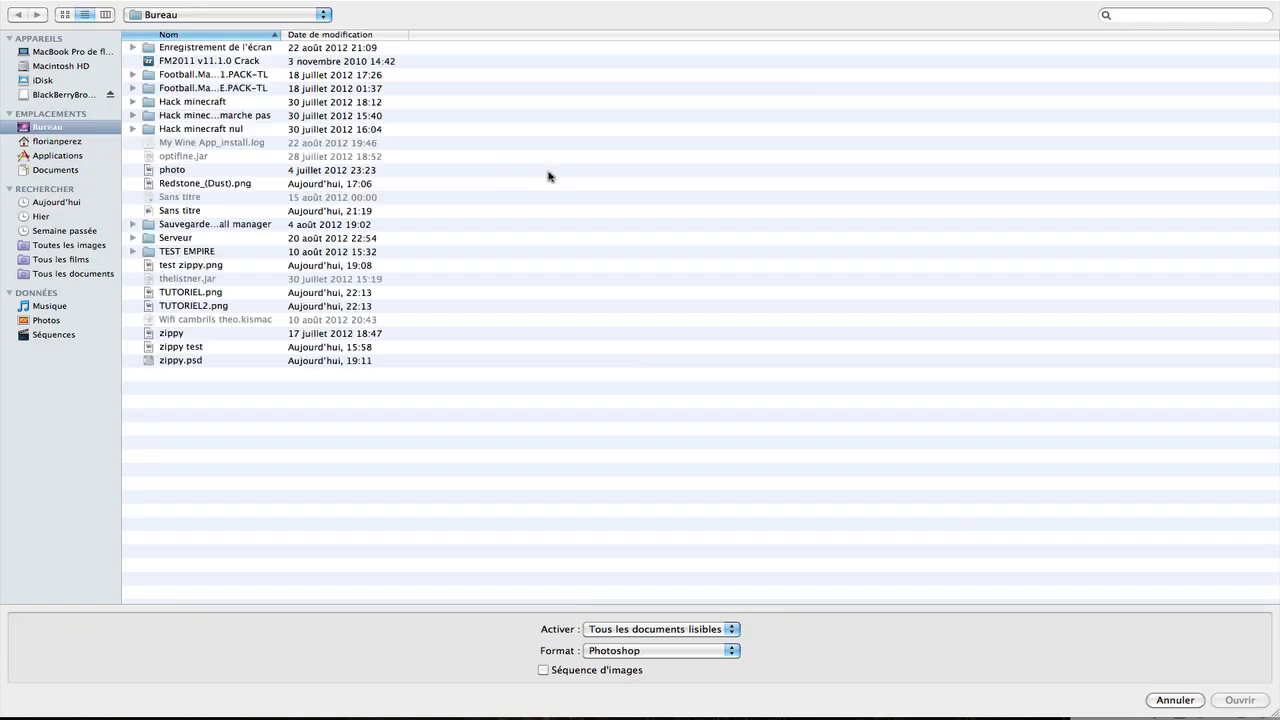
pyautogui.doubleClick(190, 306)
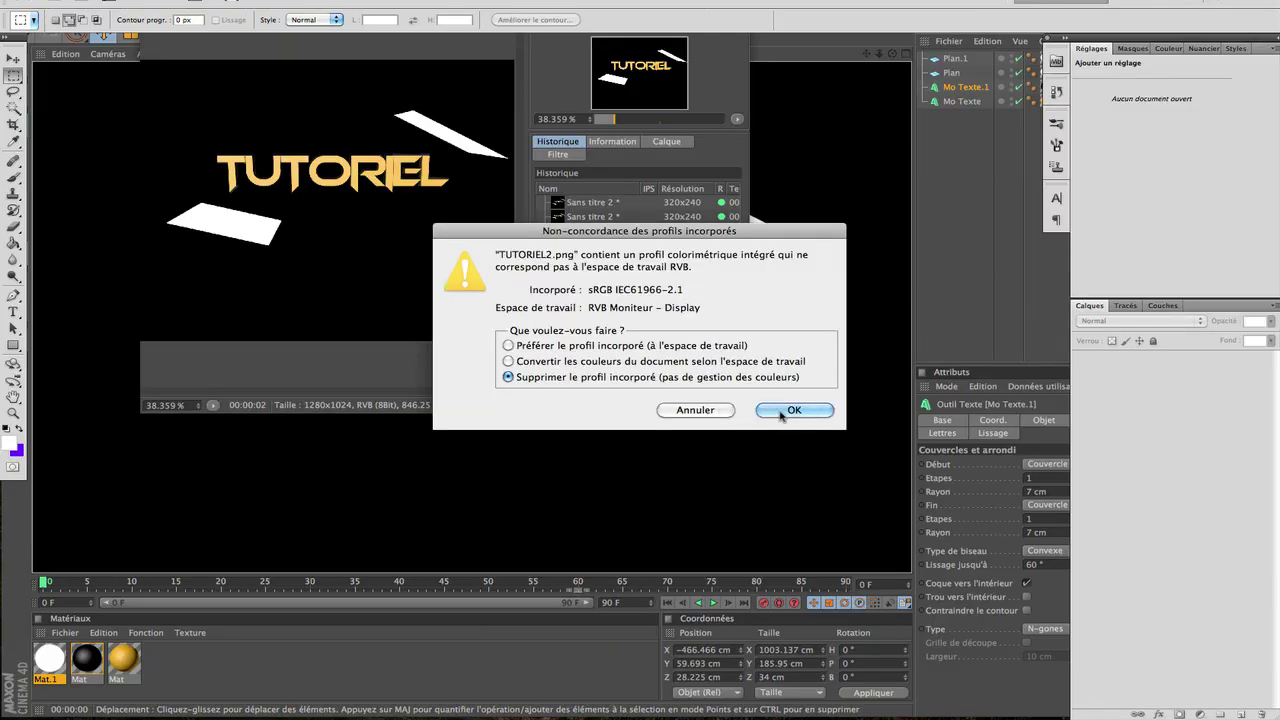
pyautogui.click(784, 414)
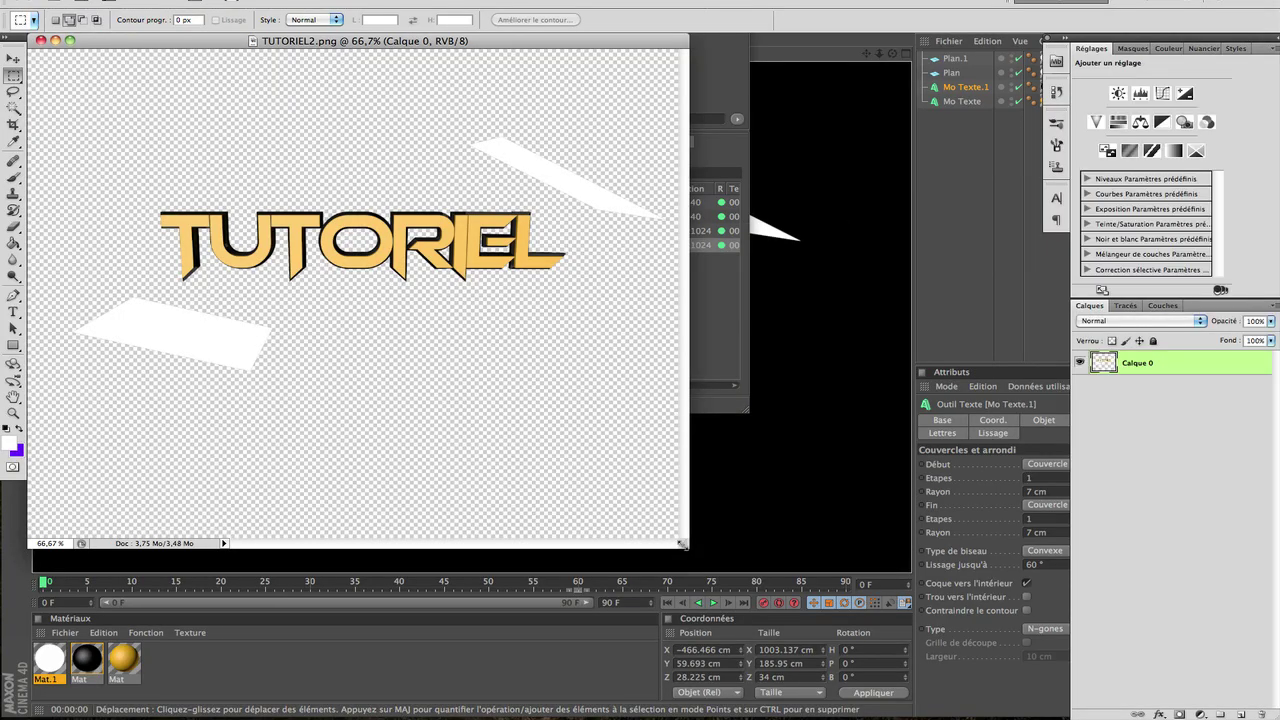
pyautogui.moveTo(668, 537); pyautogui.dragTo(890, 598)
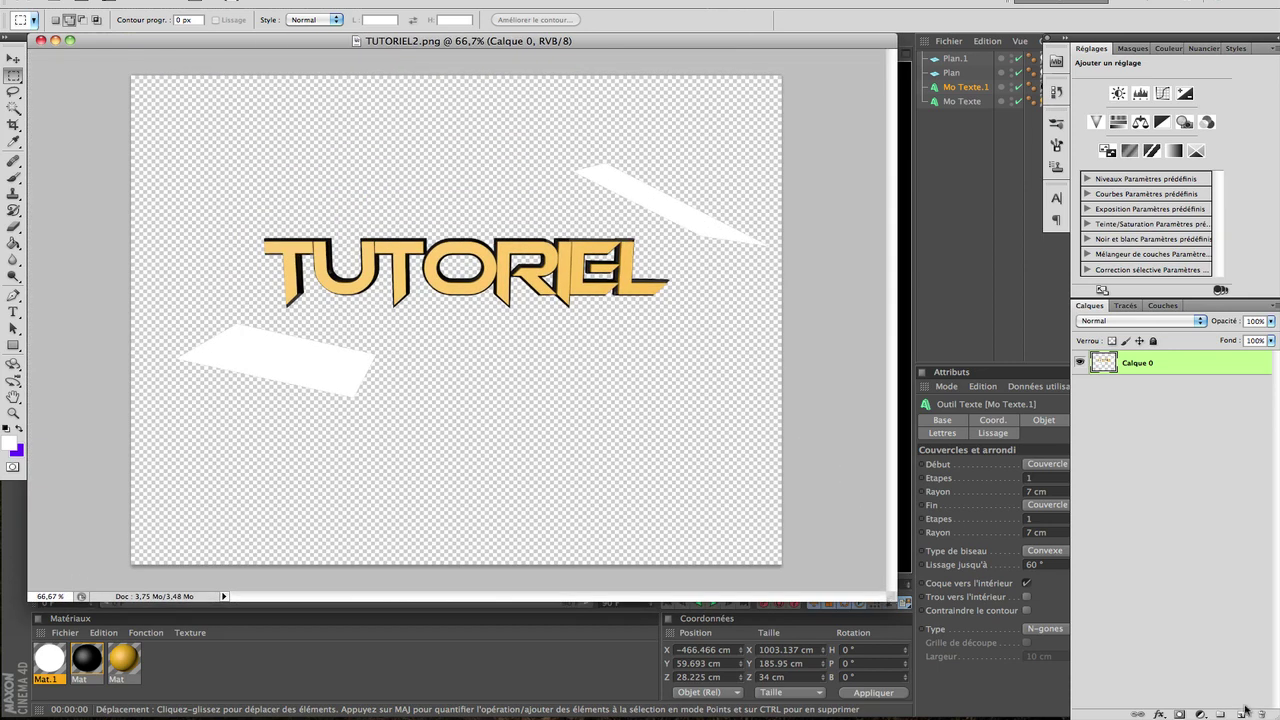
# Step: Erase both white planes around the TUTORIEL text with the Eraser tool
pyautogui.click(12, 226)
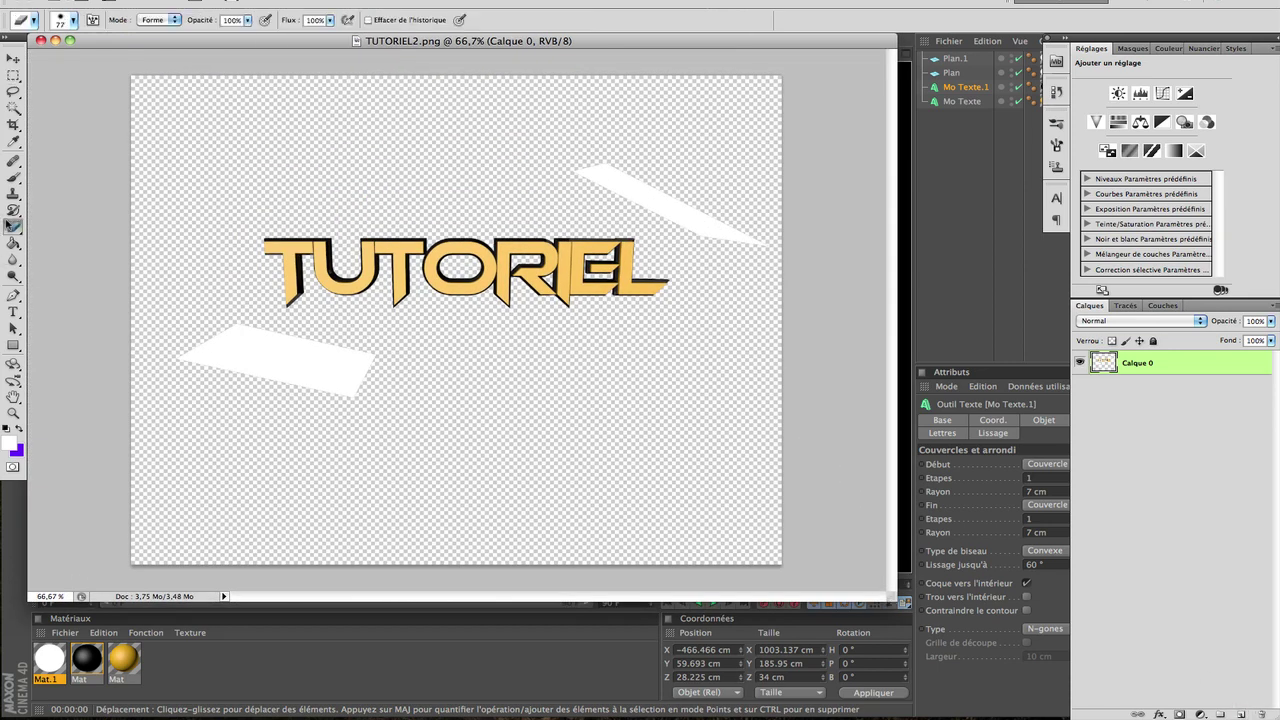
pyautogui.moveTo(280, 383)
pyautogui.mouseDown()
pyautogui.moveTo(346, 357)
pyautogui.moveTo(254, 340)
pyautogui.moveTo(207, 374)
pyautogui.moveTo(240, 349)
pyautogui.moveTo(217, 349)
pyautogui.mouseUp()
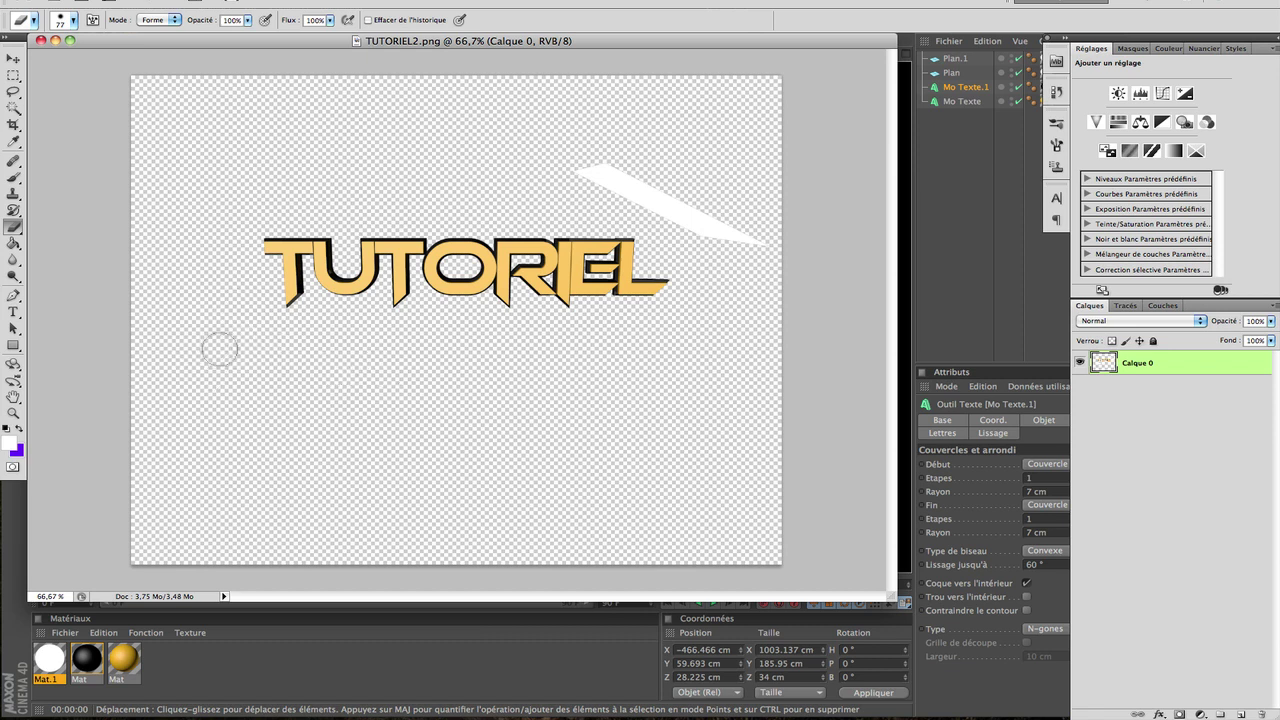
pyautogui.moveTo(517, 177)
pyautogui.mouseDown()
pyautogui.moveTo(636, 176)
pyautogui.moveTo(686, 217)
pyautogui.moveTo(760, 229)
pyautogui.mouseUp()
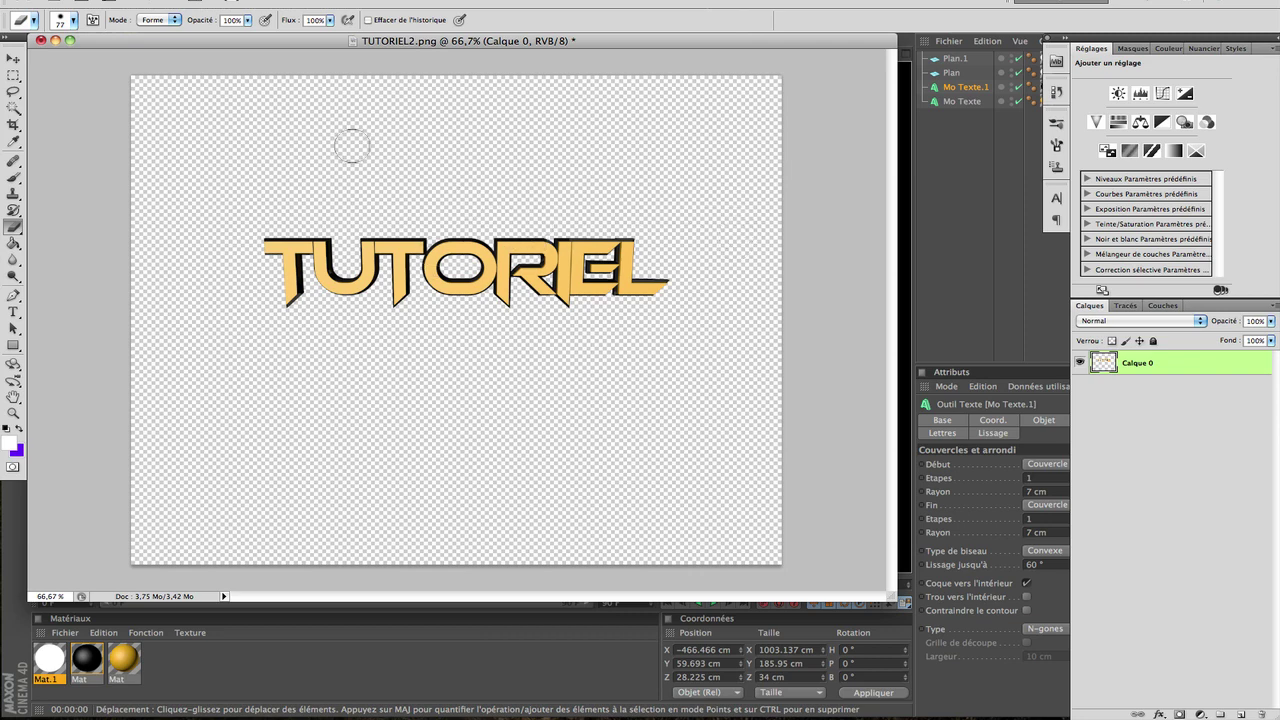
# Step: Switch to Cinema 4D, turn off Canal alpha for the saved render, and output the image again over TUTORIEL2.png
pyautogui.click(936, 247)
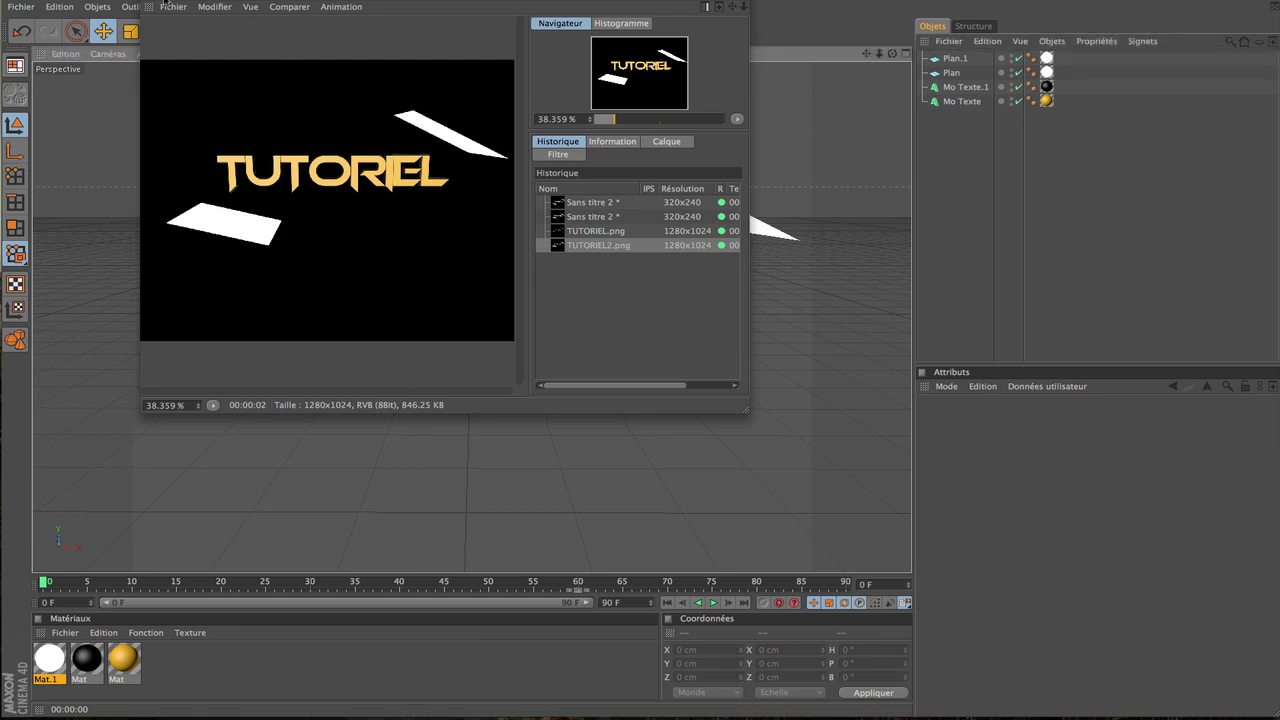
pyautogui.hotkey('ctrl', 'b')
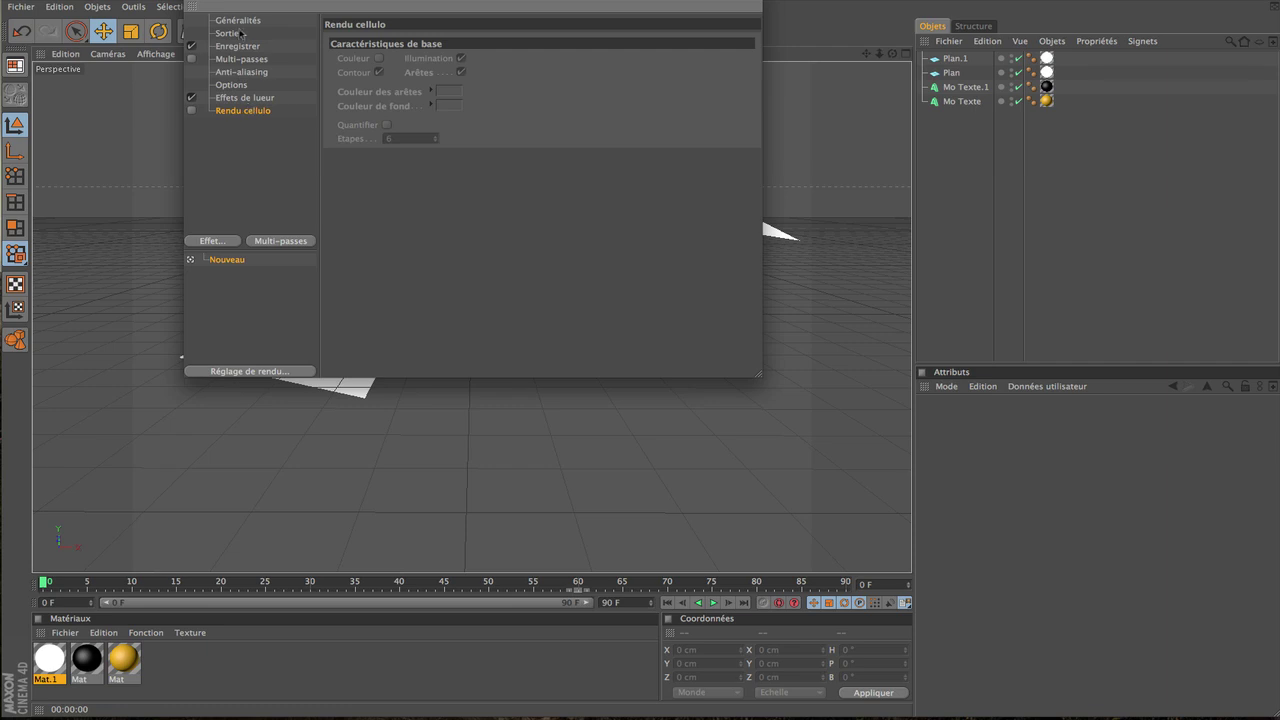
pyautogui.click(229, 33)
pyautogui.click(266, 22)
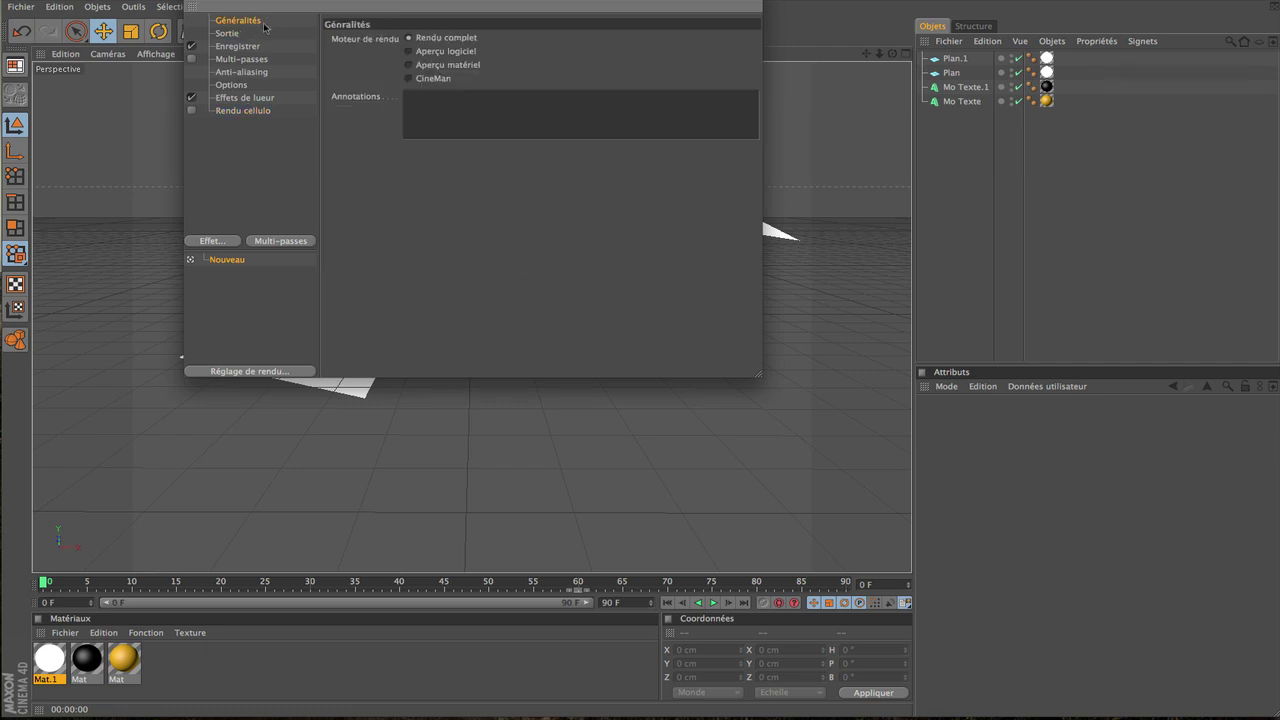
pyautogui.click(259, 35)
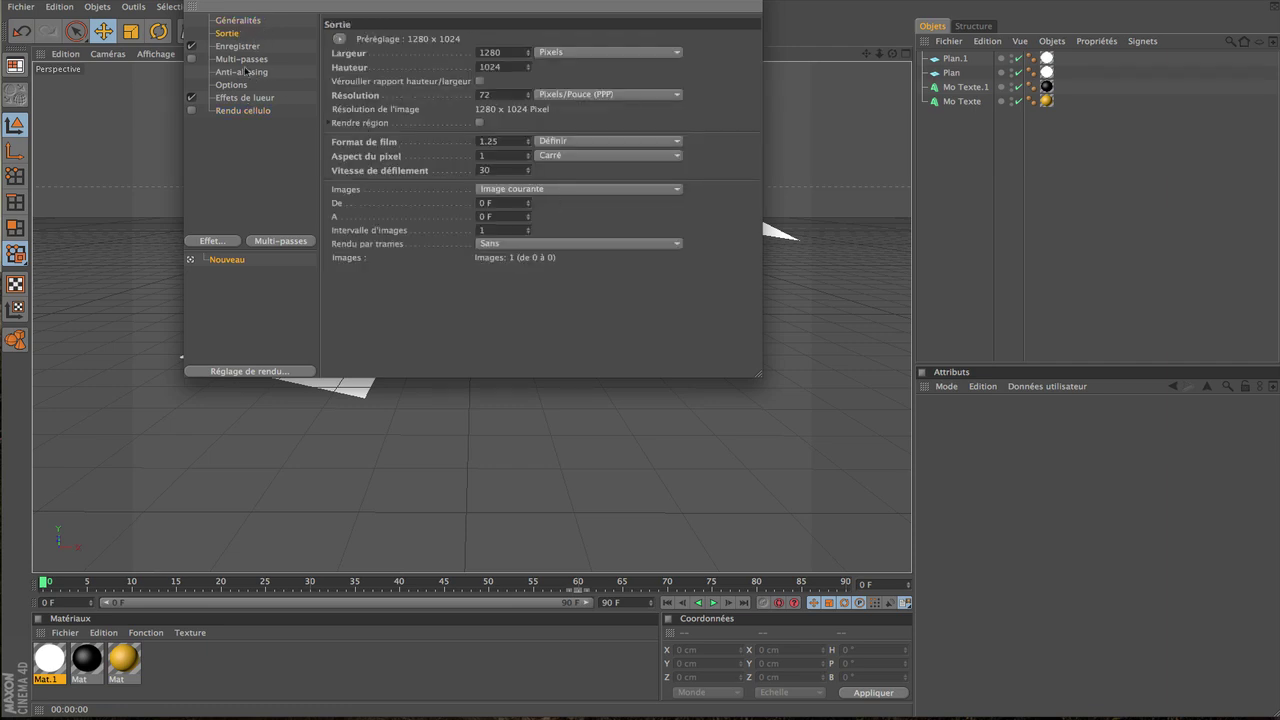
pyautogui.click(249, 59)
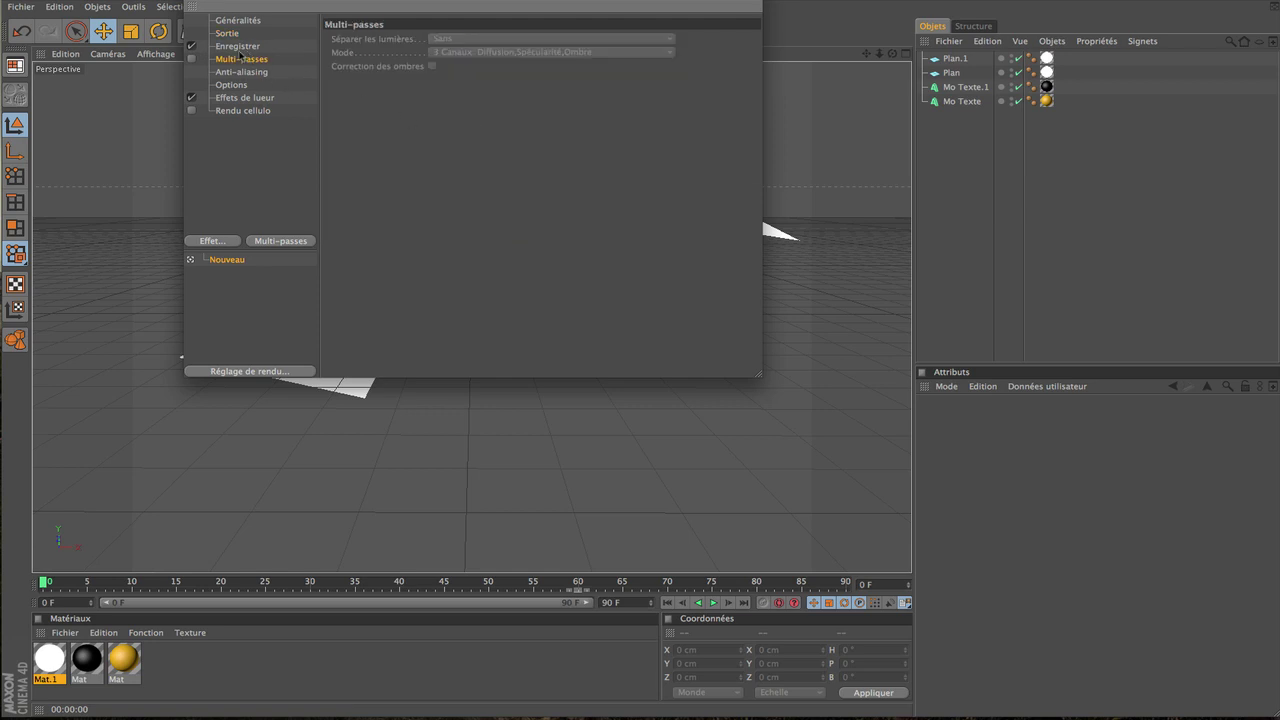
pyautogui.click(238, 47)
pyautogui.click(437, 138)
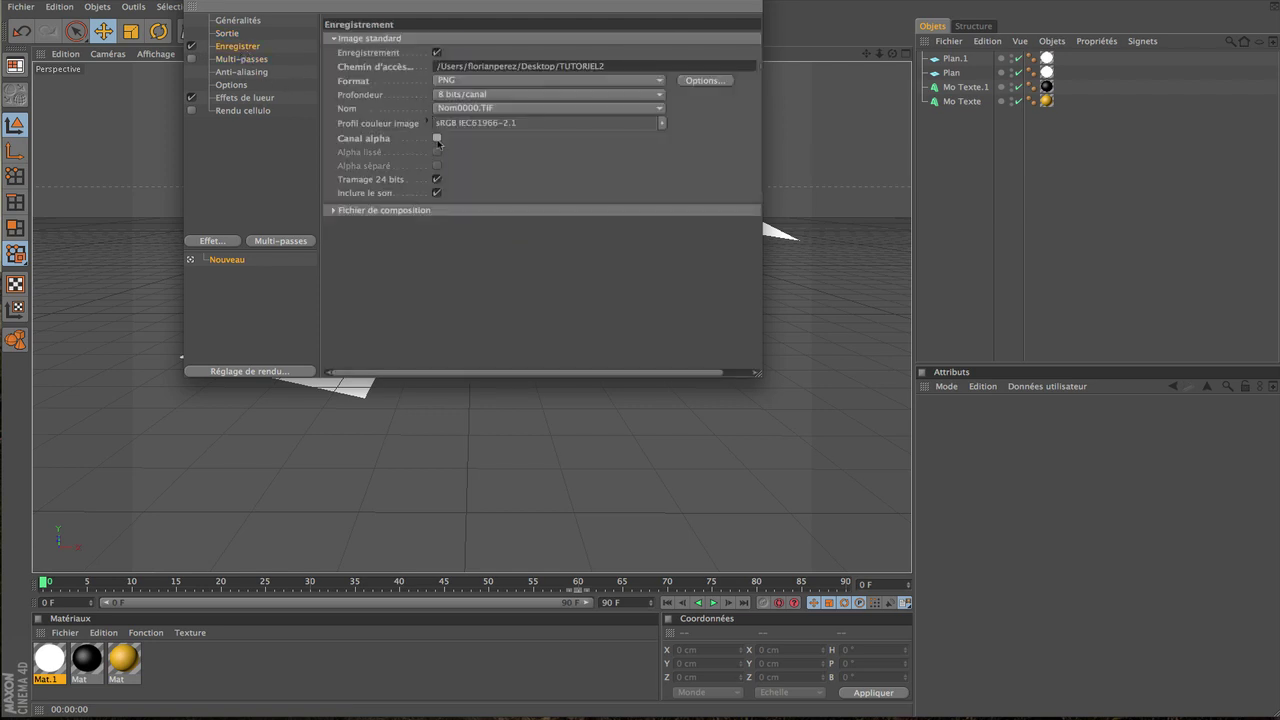
pyautogui.click(190, 3)
pyautogui.click(372, 32)
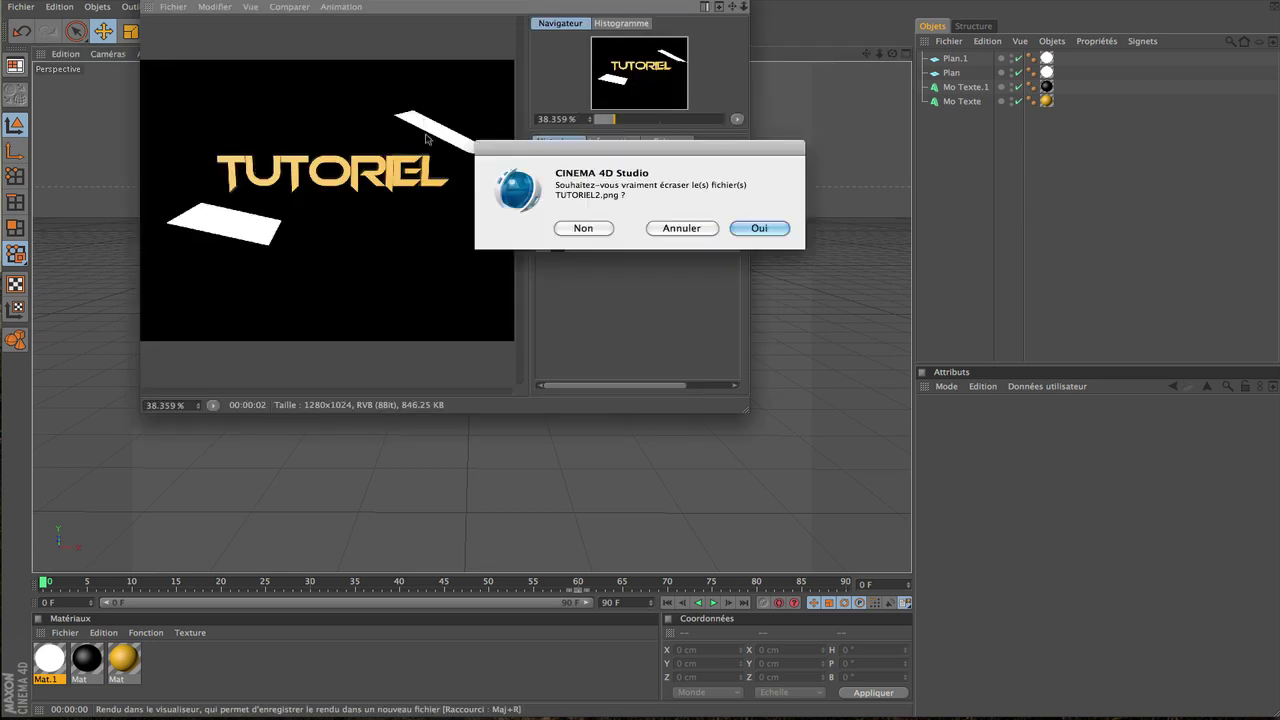
pyautogui.click(709, 228)
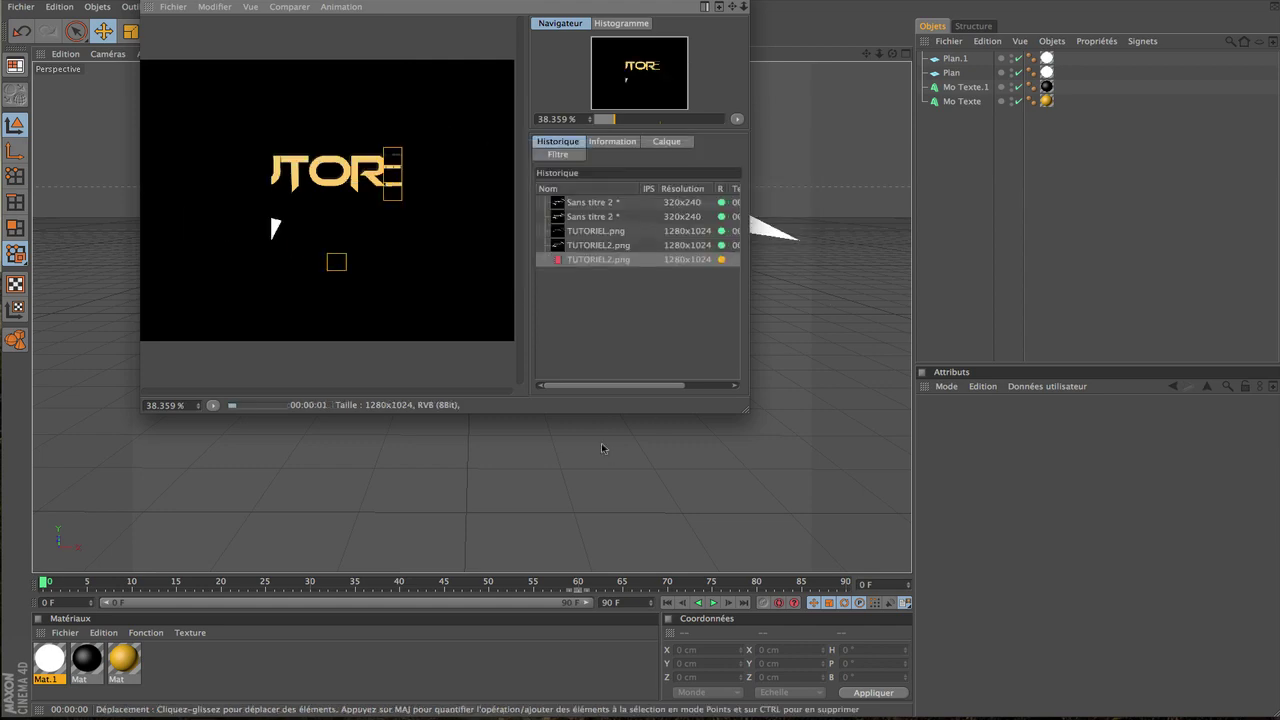
# Step: Switch to Photoshop and close the edited TUTORIEL2.png without saving its changes
pyautogui.moveTo(508, 697)
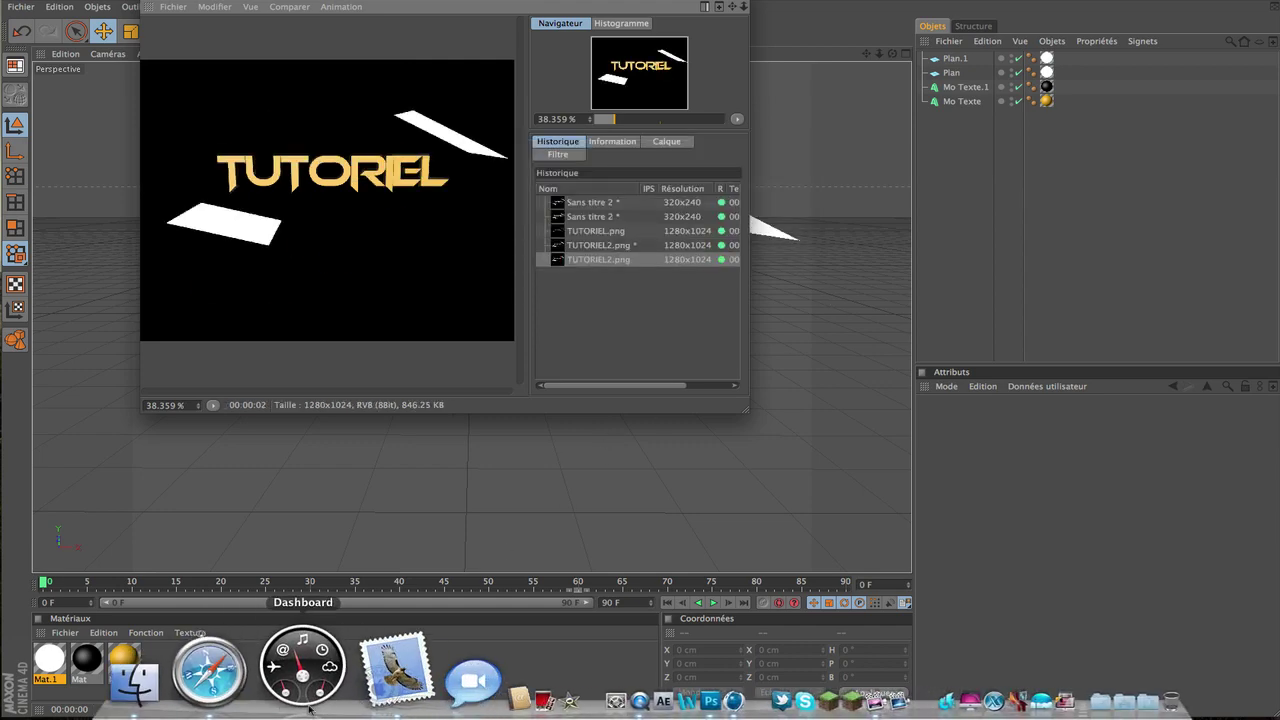
pyautogui.click(540, 688)
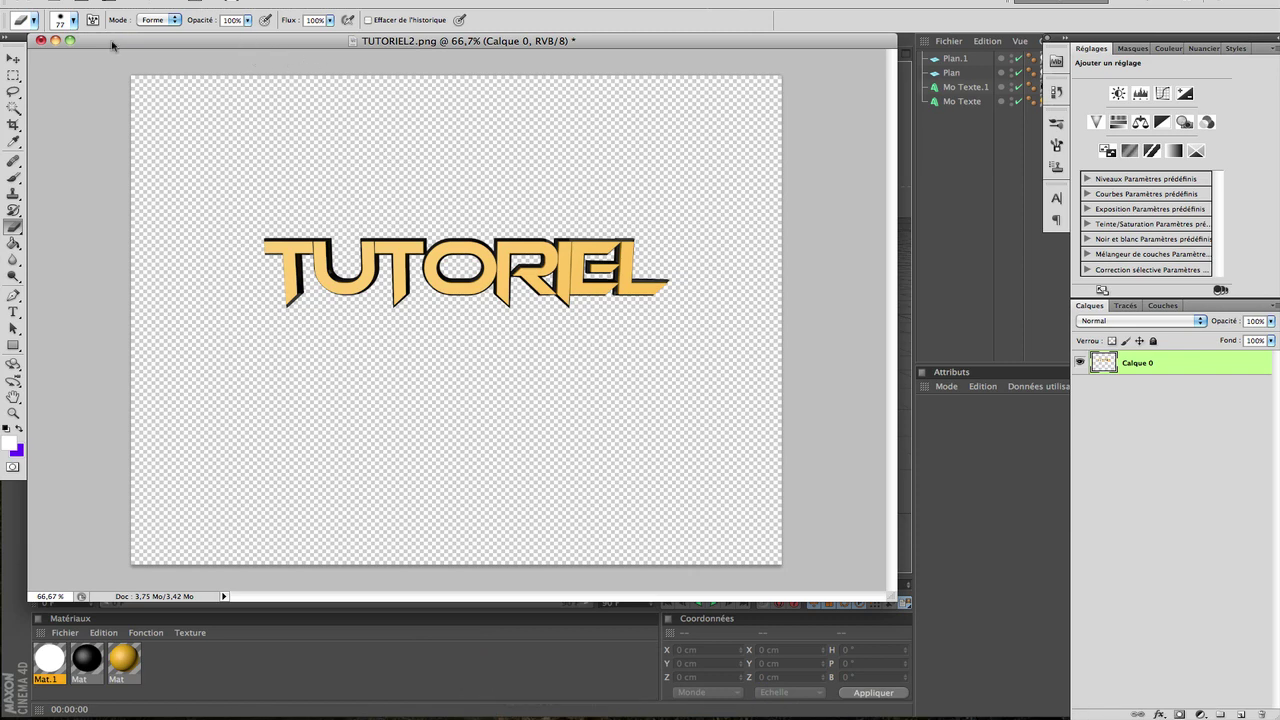
pyautogui.click(40, 40)
pyautogui.click(566, 223)
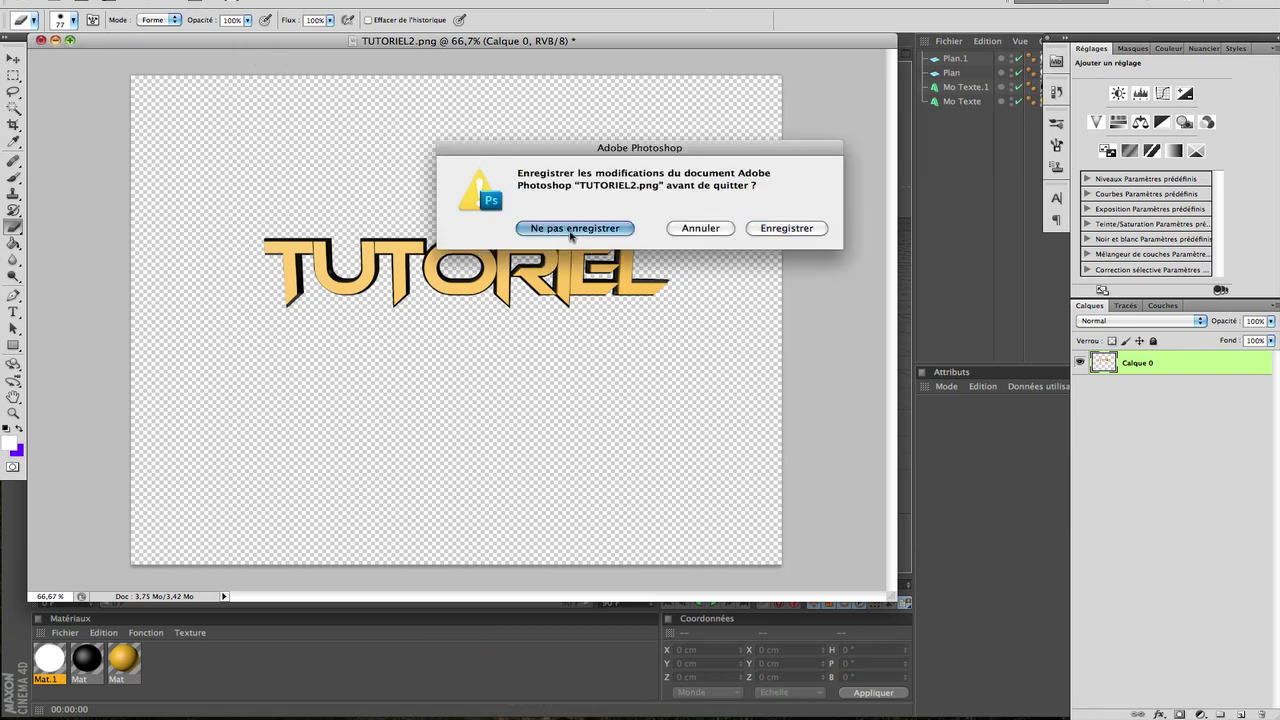
# Step: Open the re-rendered TUTORIEL2.png, discarding its embedded colour profile, and enlarge its document window
pyautogui.click(128, 1)
pyautogui.click(181, 7)
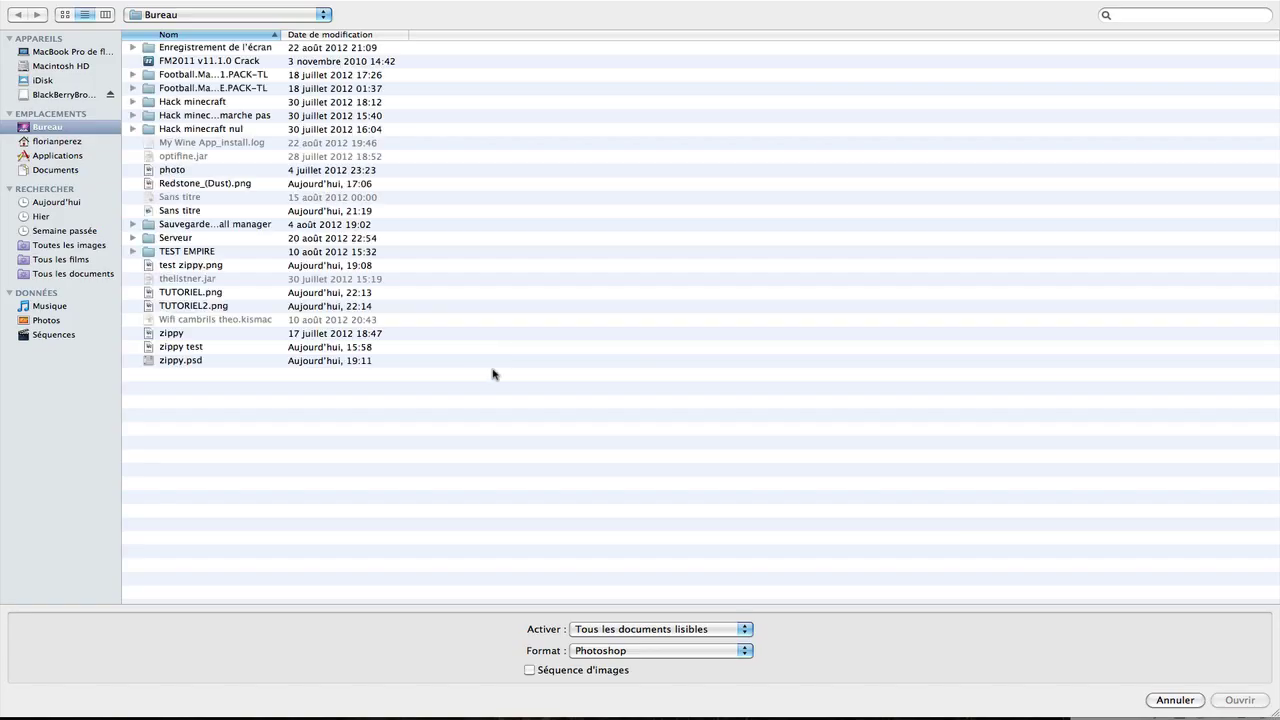
pyautogui.doubleClick(215, 304)
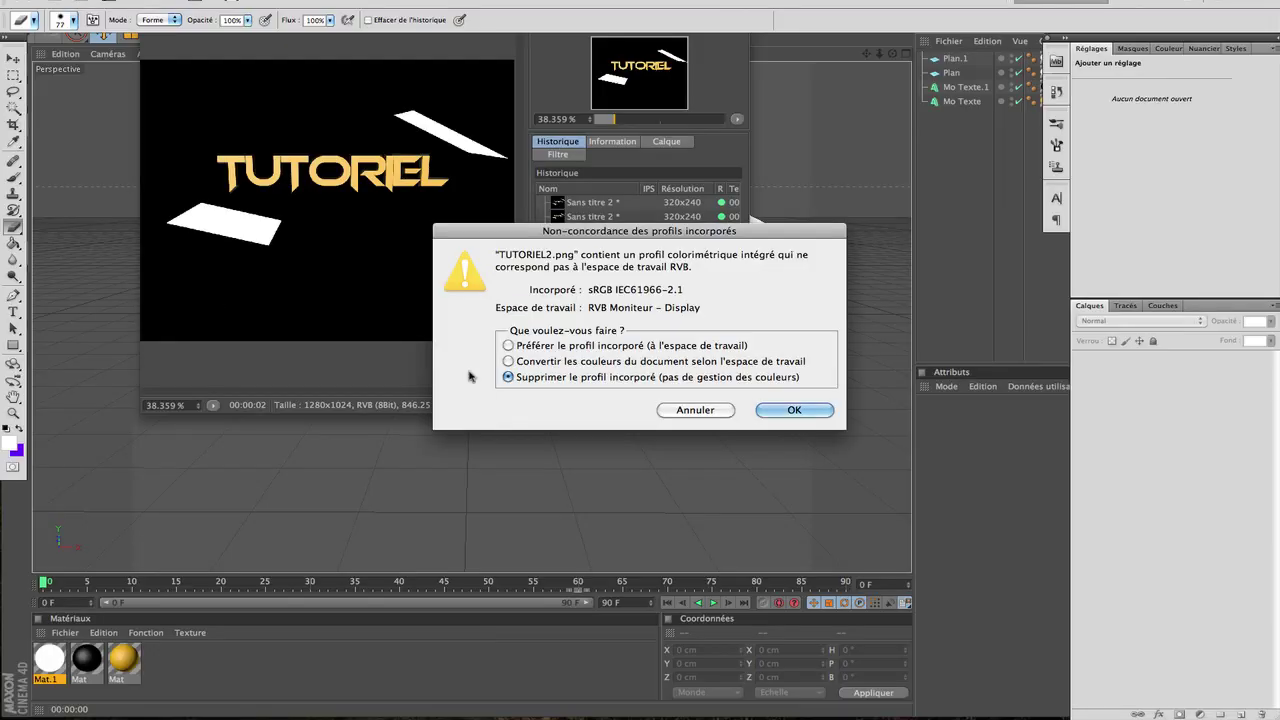
pyautogui.click(762, 410)
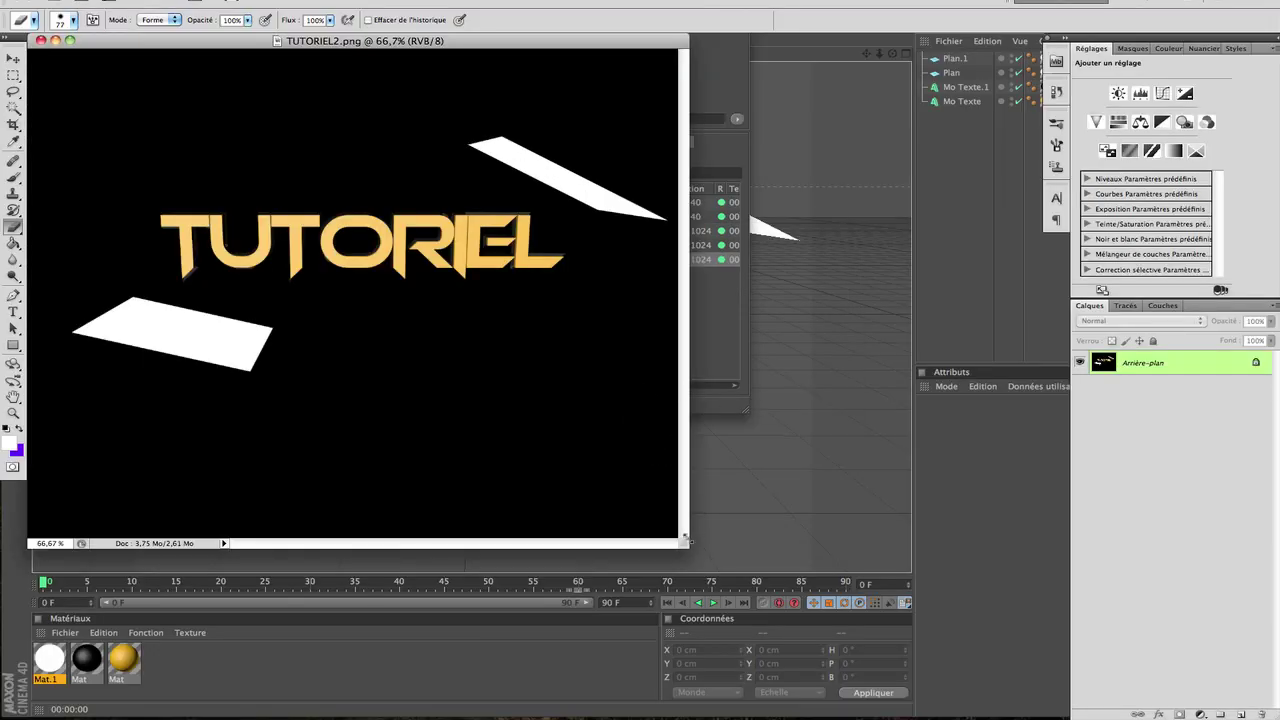
pyautogui.moveTo(716, 551); pyautogui.dragTo(797, 577)
# Step: Try erasing the lower white plane on the locked background, undo the strokes, and check the foreground colour
pyautogui.moveTo(567, 415); pyautogui.dragTo(155, 305)
pyautogui.press('super+z')
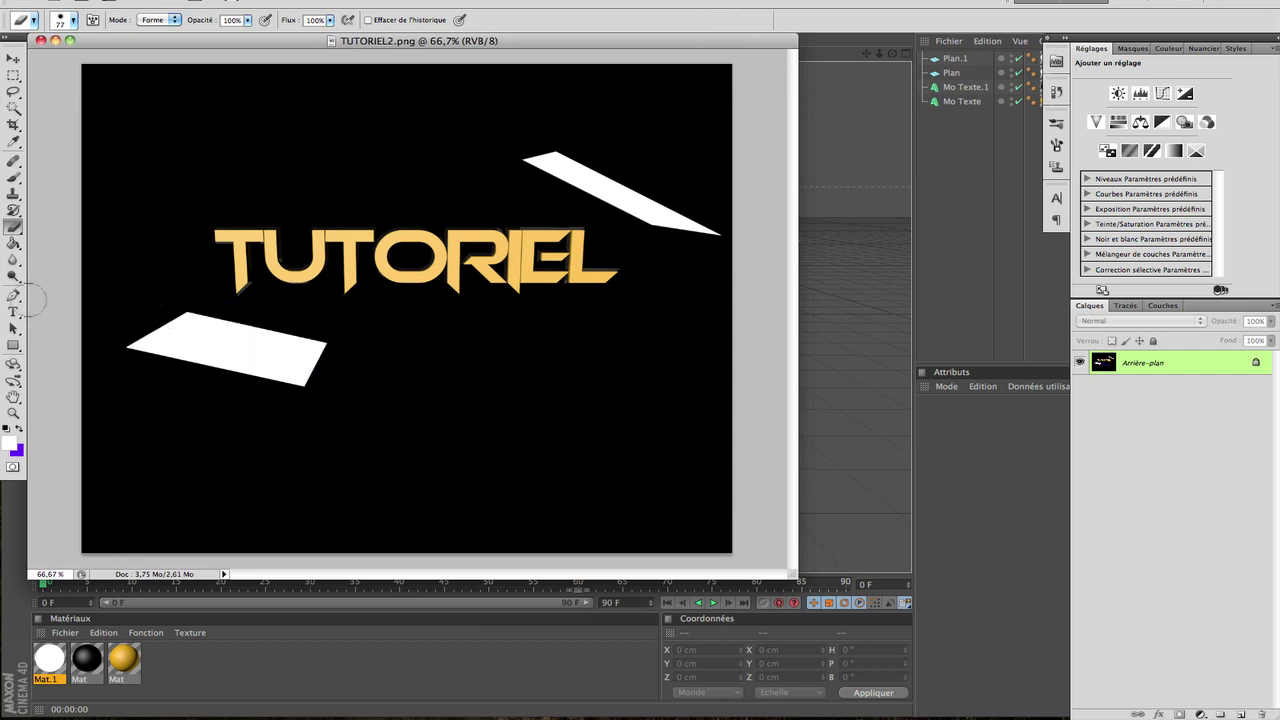
pyautogui.moveTo(272, 366); pyautogui.dragTo(238, 368)
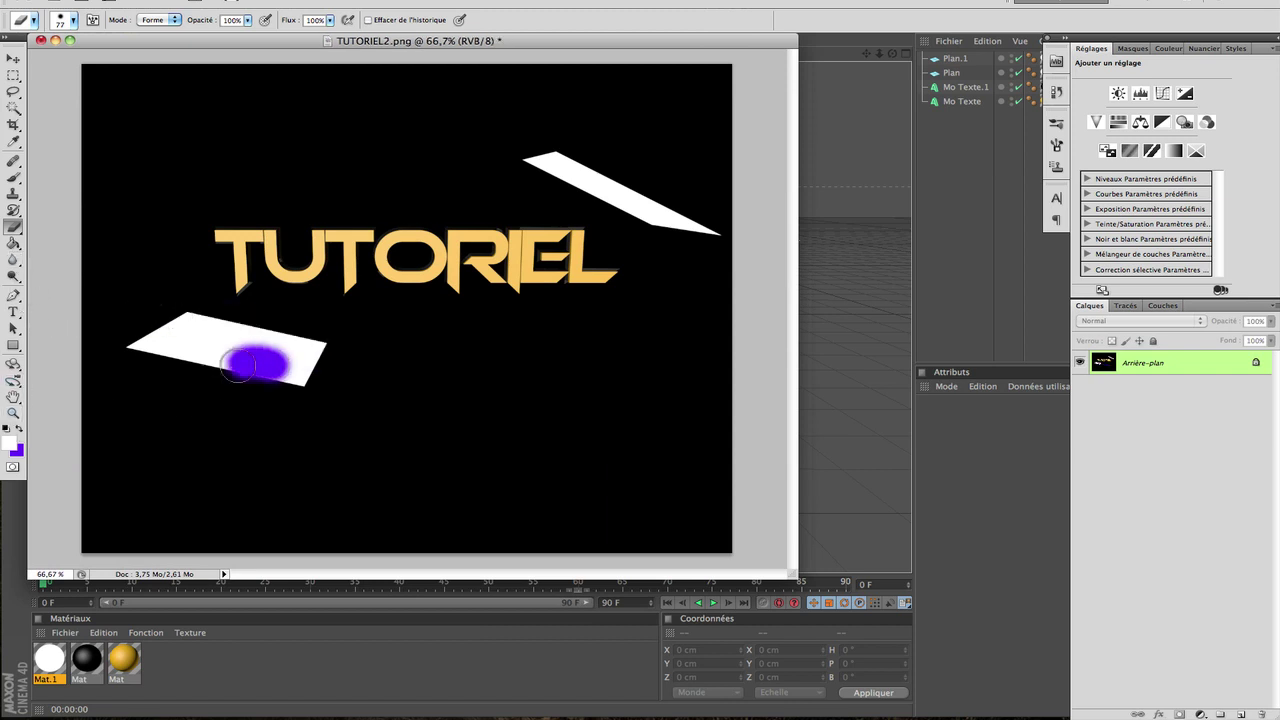
pyautogui.press('super+z')
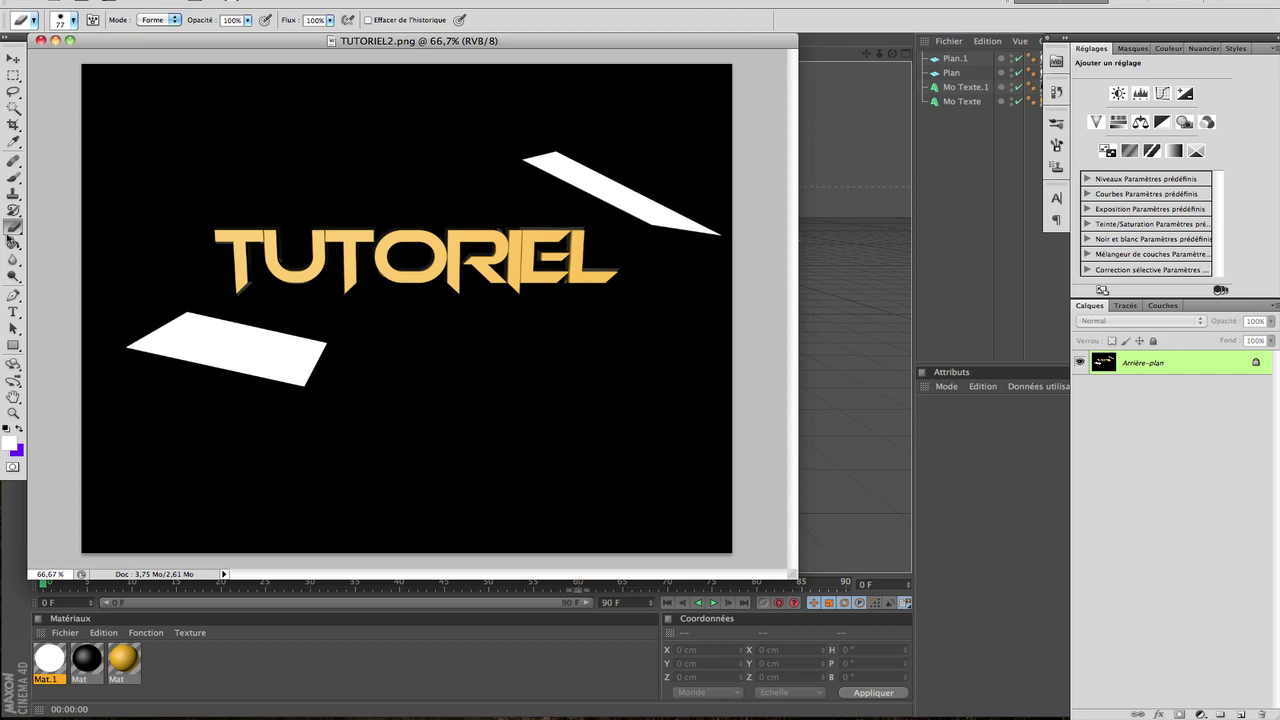
pyautogui.click(10, 441)
pyautogui.click(1011, 424)
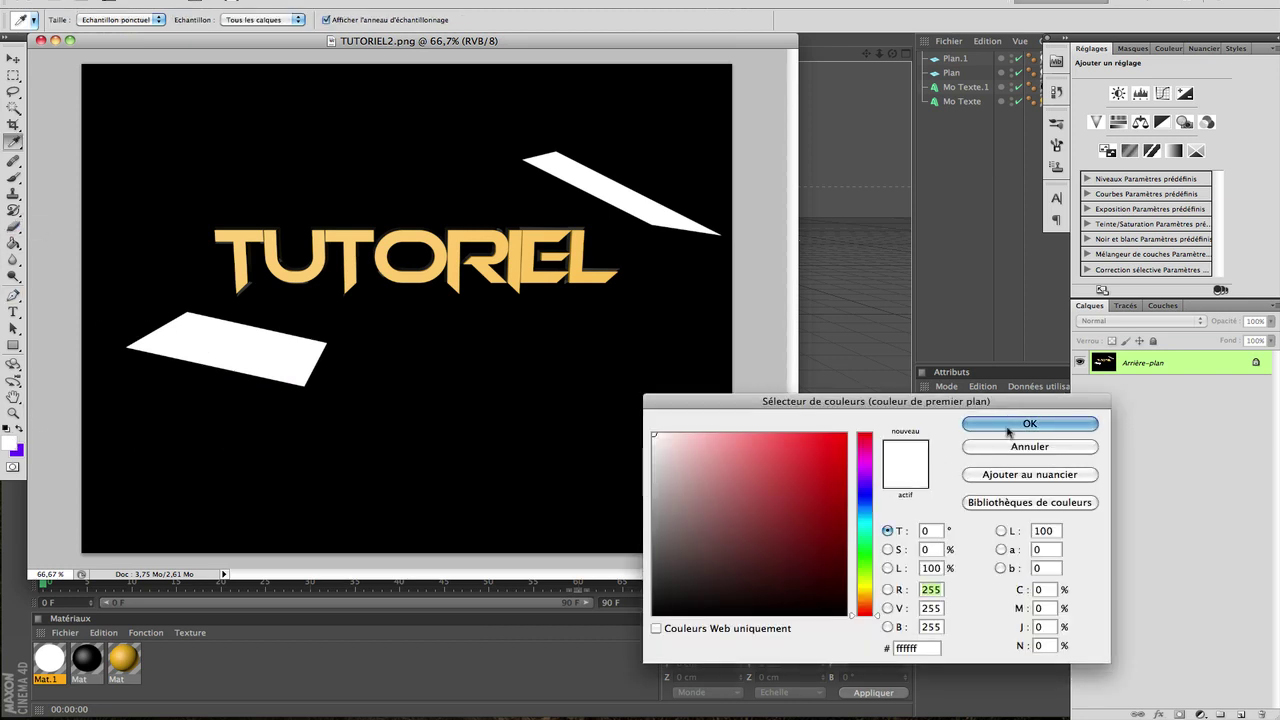
# Step: Unlock the Arrière-plan background layer, and undo a test eraser stroke beside the lower white plane
pyautogui.rightClick(1261, 364)
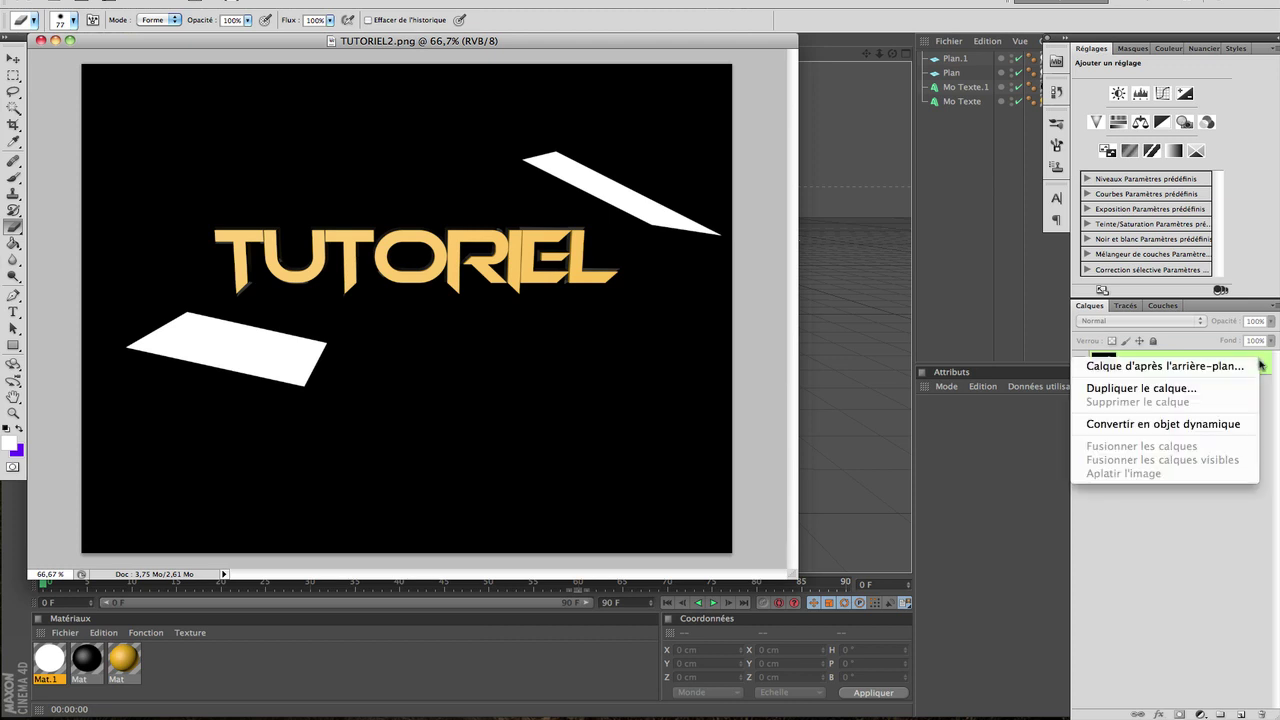
pyautogui.press('Escape')
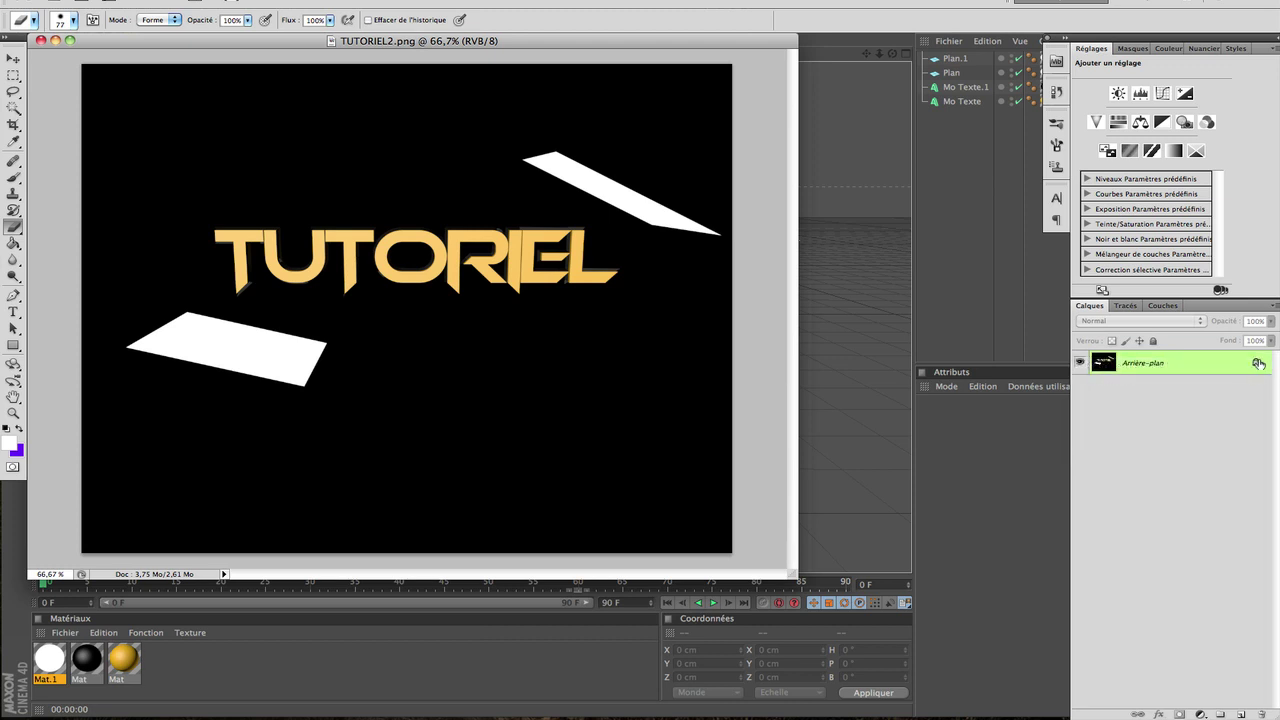
pyautogui.click(1257, 366)
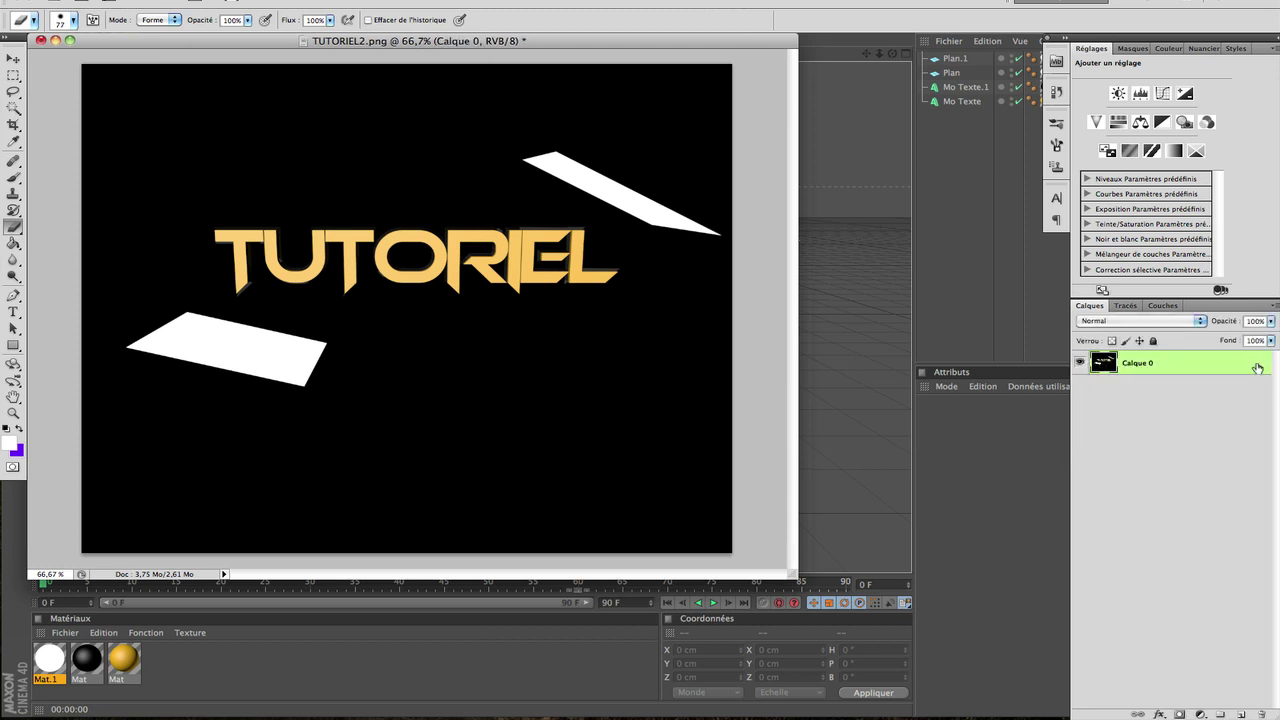
pyautogui.moveTo(367, 366)
pyautogui.mouseDown()
pyautogui.moveTo(225, 362)
pyautogui.moveTo(328, 357)
pyautogui.mouseUp()
pyautogui.press('super+z')
# Step: Trace a four-point Pen path around the lower white plane and convert it to a selection
pyautogui.click(14, 296)
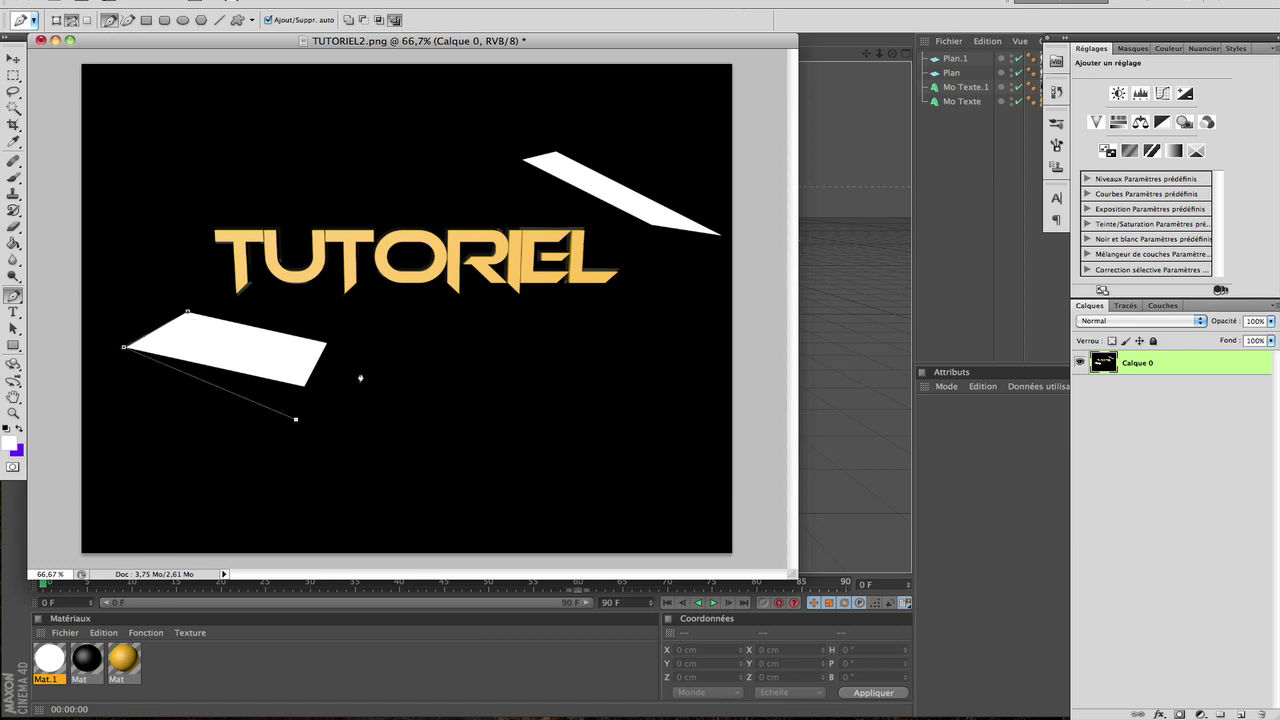
pyautogui.rightClick(259, 360)
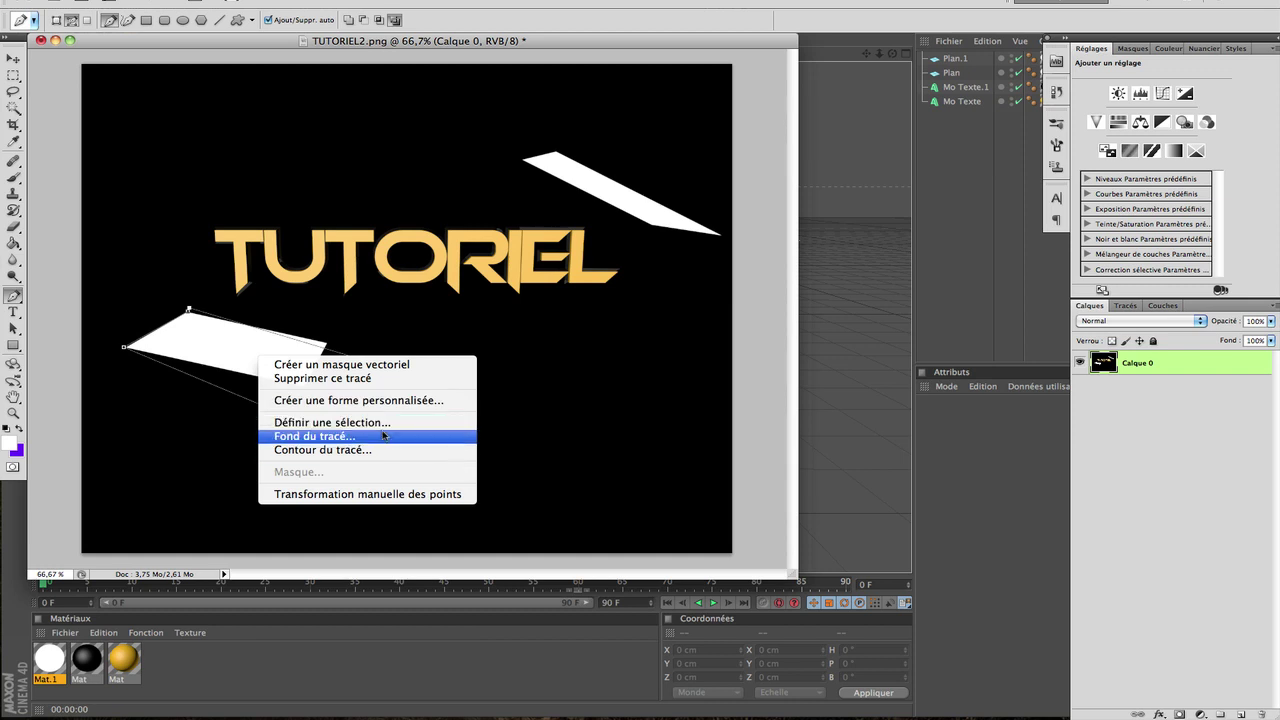
pyautogui.click(383, 422)
pyautogui.press('Return')
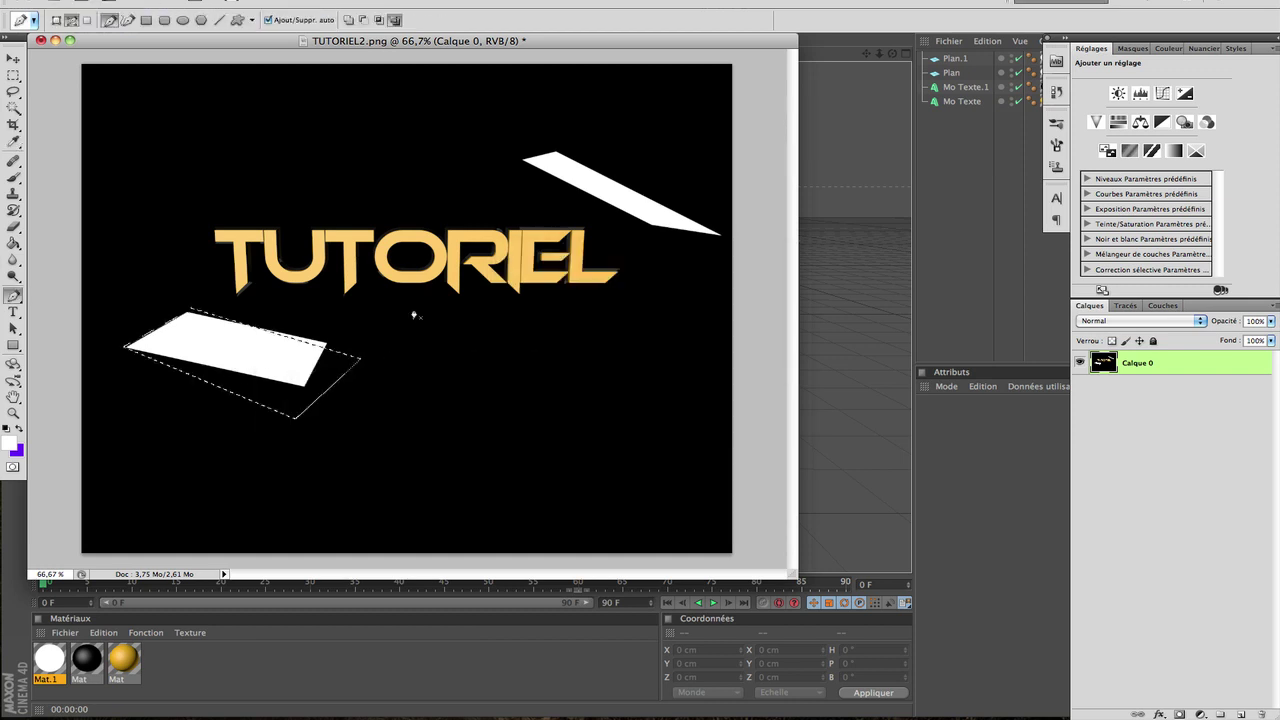
# Step: Reset the default colours and fill the selected part of the lower white plane with black using the Paint Bucket
pyautogui.press('g')
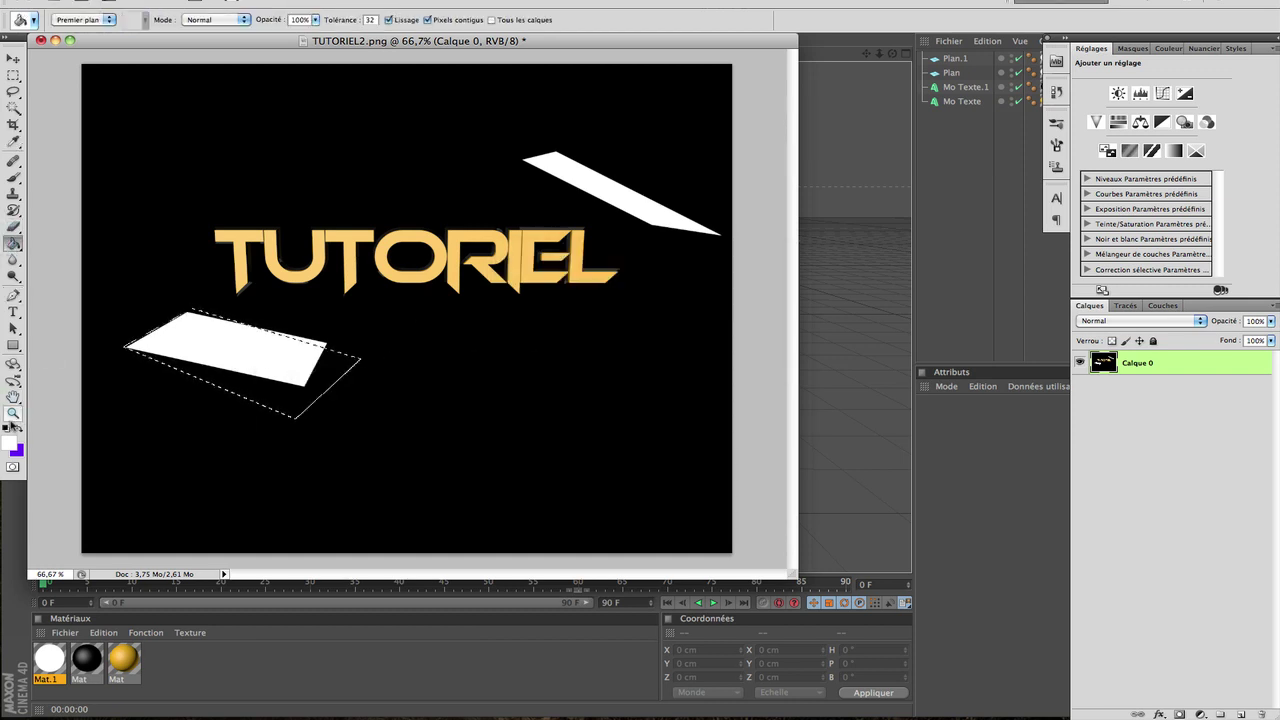
pyautogui.click(6, 428)
pyautogui.click(230, 359)
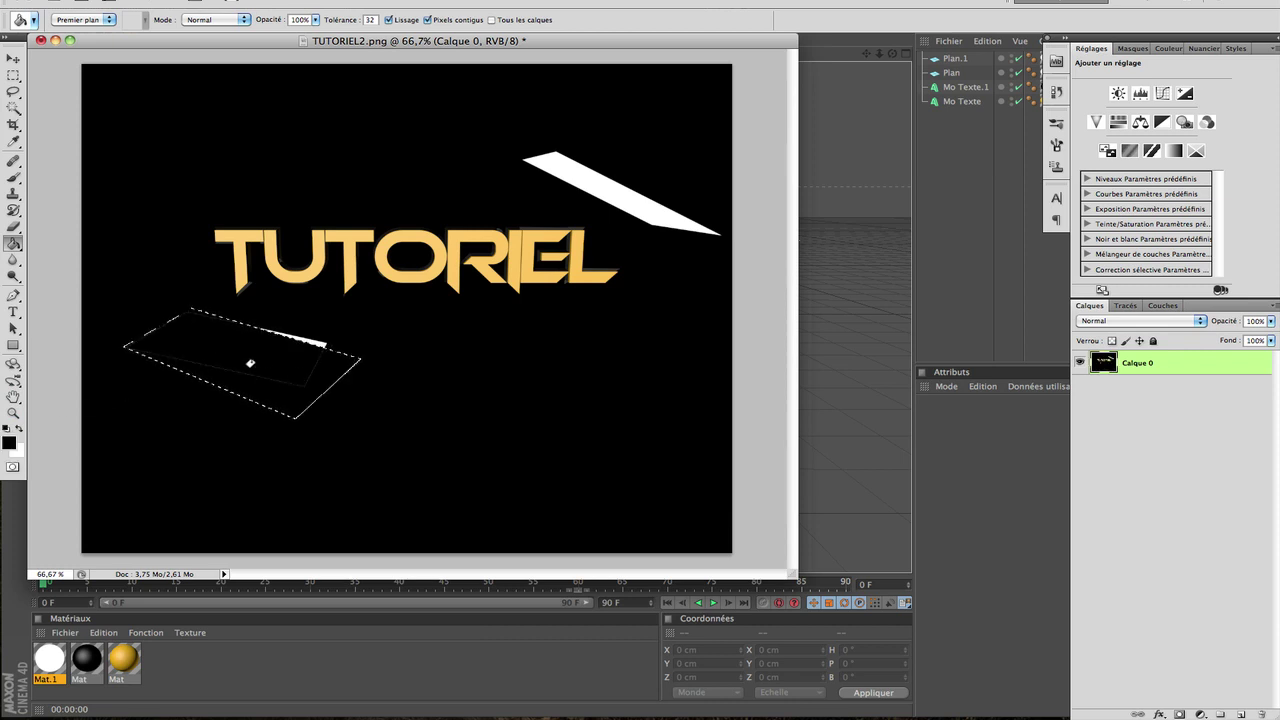
# Step: Draw a larger four-sided Pen path around the remaining white sliver beneath the title and convert it to a selection
pyautogui.click(9, 297)
pyautogui.moveTo(373, 324); pyautogui.dragTo(361, 420)
pyautogui.click(109, 407)
pyautogui.click(117, 275)
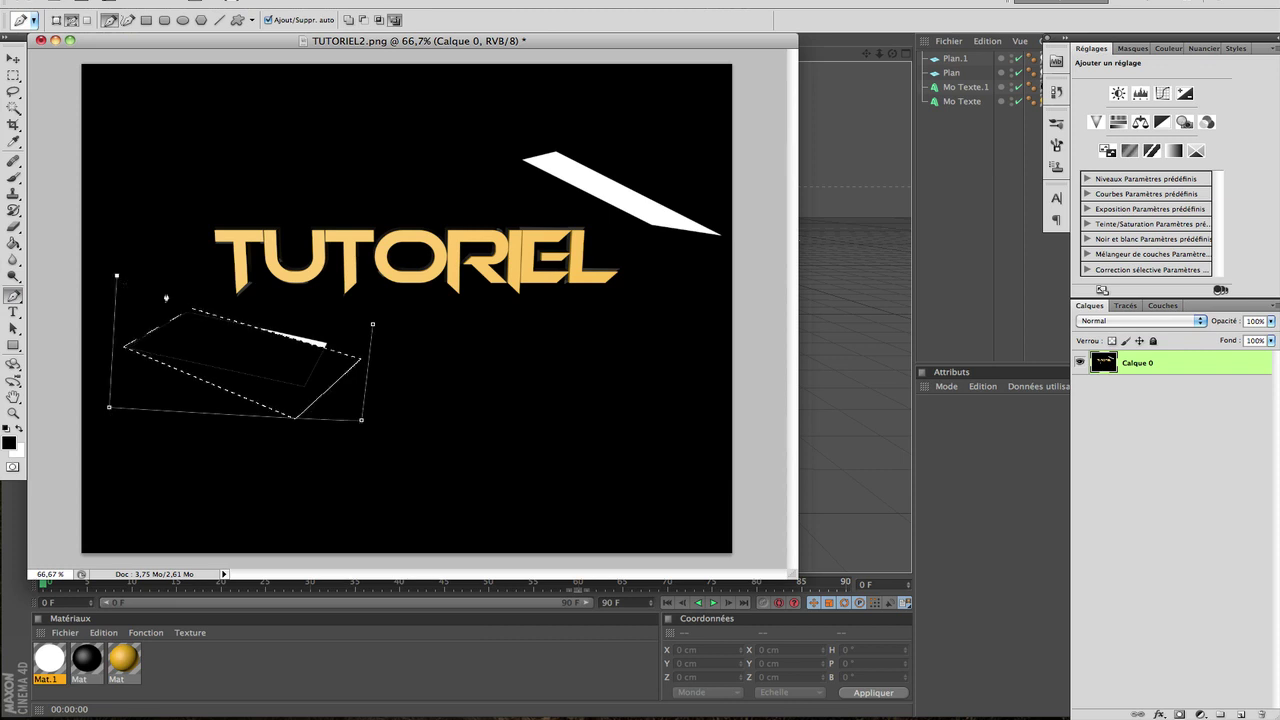
pyautogui.click(373, 324)
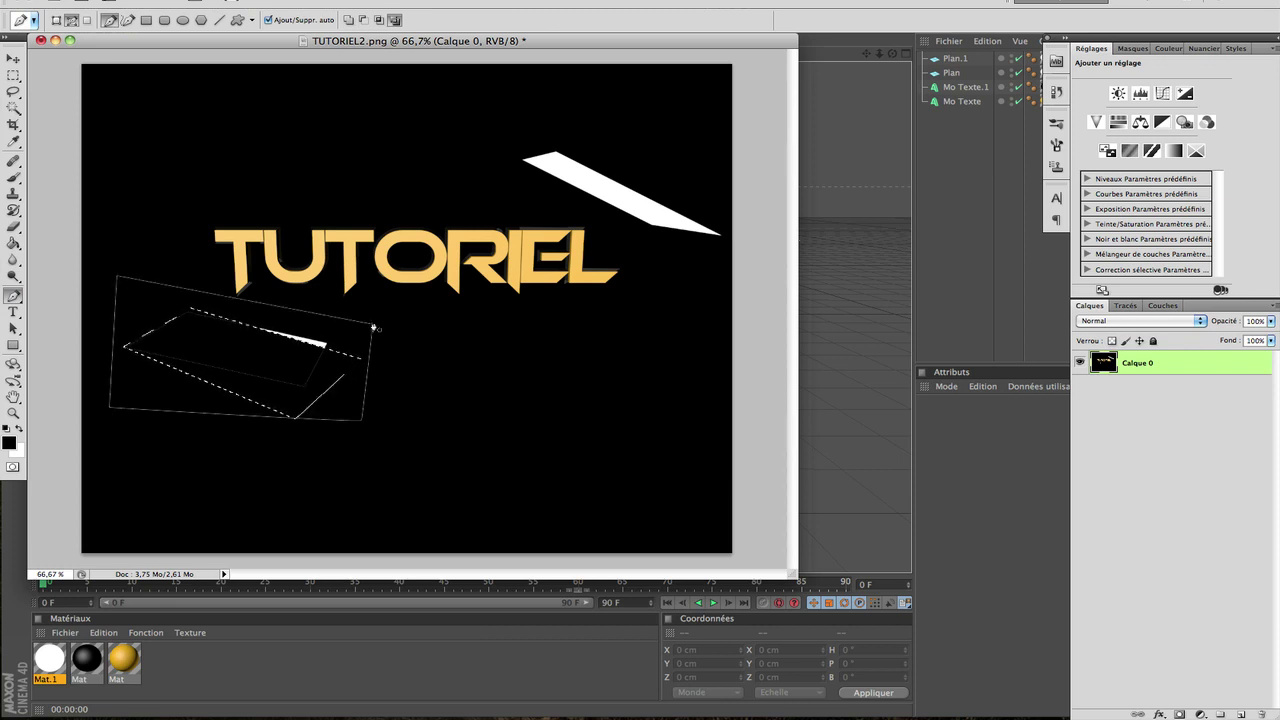
pyautogui.rightClick(277, 352)
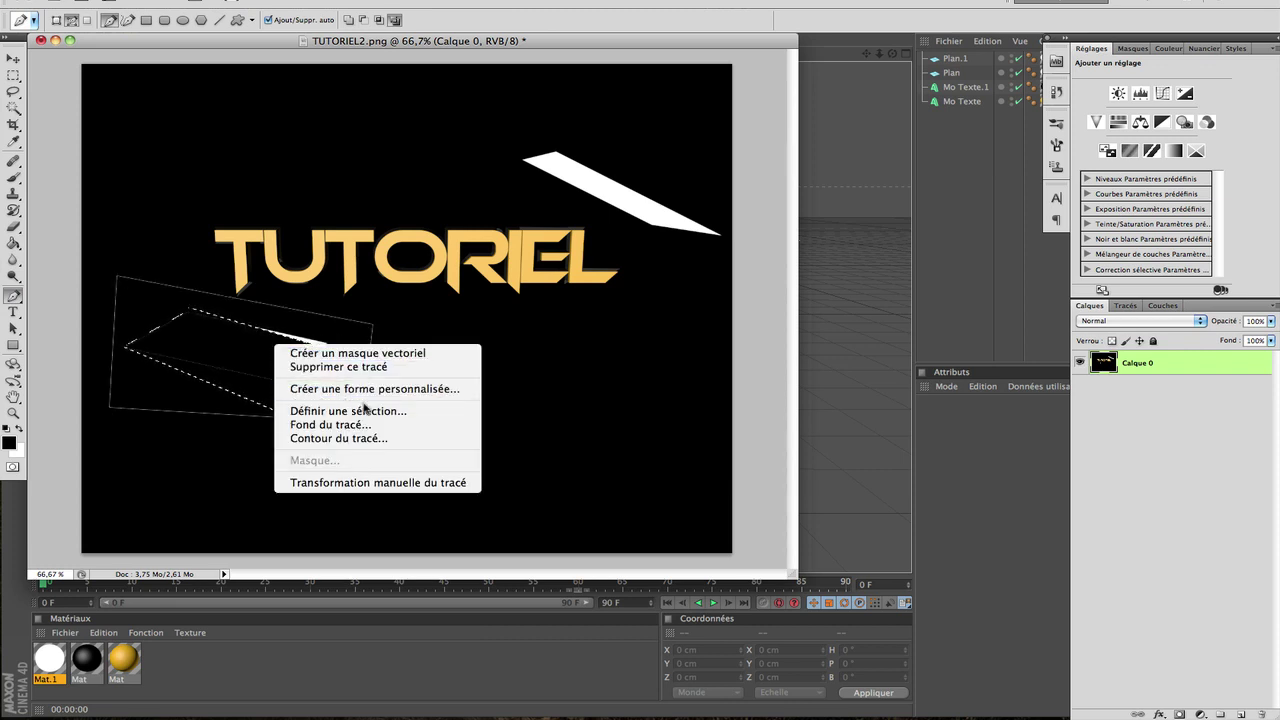
pyautogui.click(366, 409)
pyautogui.press('Return')
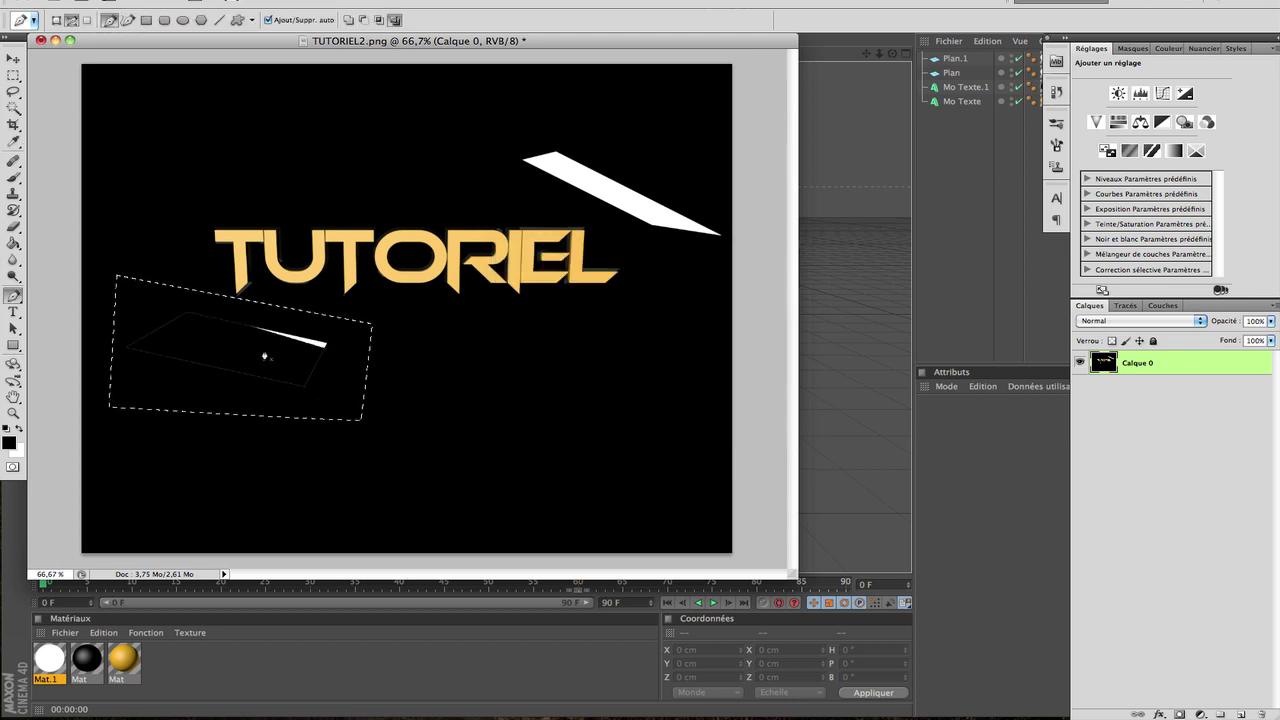
# Step: Fill the remaining white sliver and its leftover specks with black using the Paint Bucket, and deselect
pyautogui.click(14, 243)
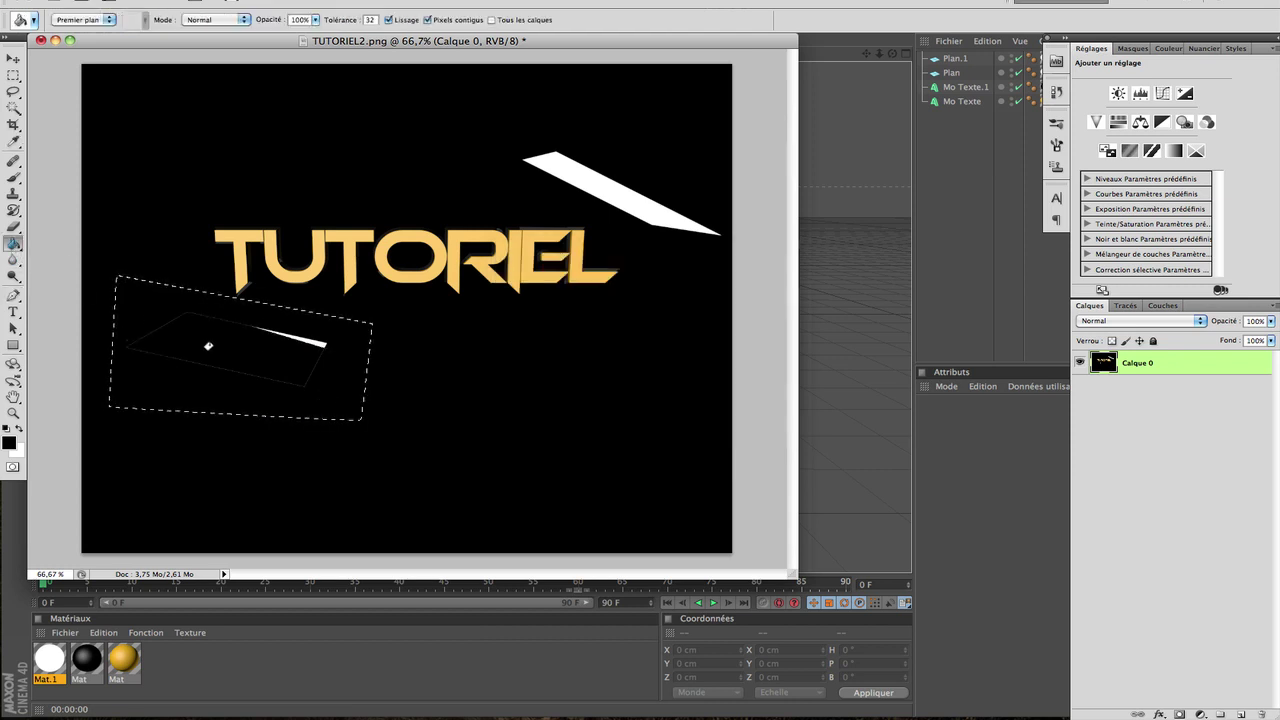
pyautogui.click(286, 340)
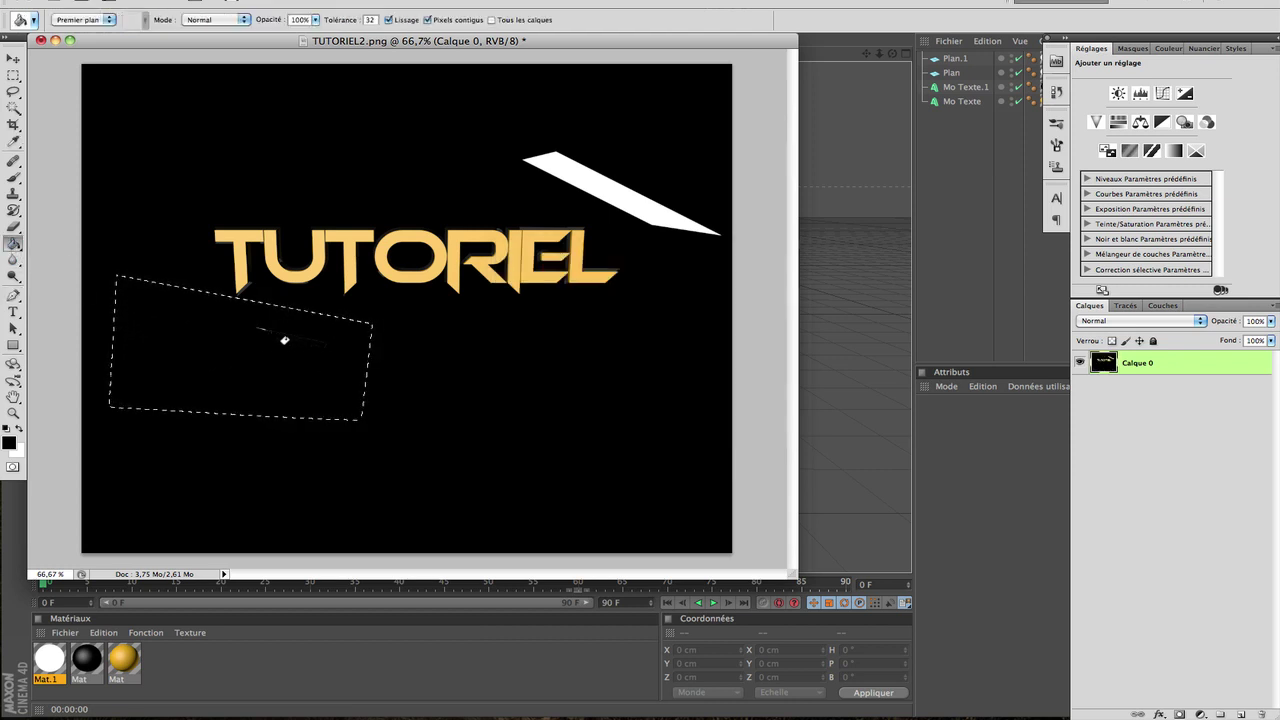
pyautogui.click(260, 331)
pyautogui.click(258, 330)
pyautogui.click(271, 326)
pyautogui.click(264, 331)
pyautogui.click(258, 334)
pyautogui.press('super+d')
# Step: Draw a Pen path around the upper white plane, keeping clear of the title, and convert it to a selection
pyautogui.click(15, 297)
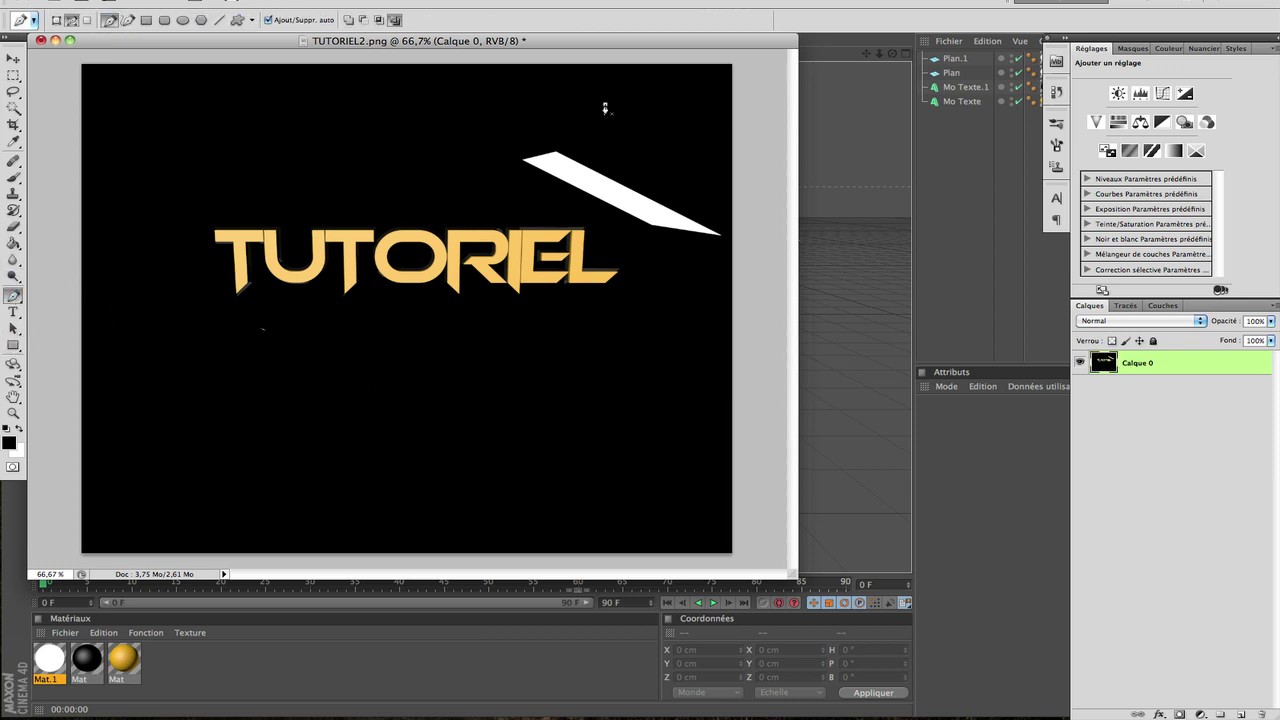
pyautogui.click(686, 263)
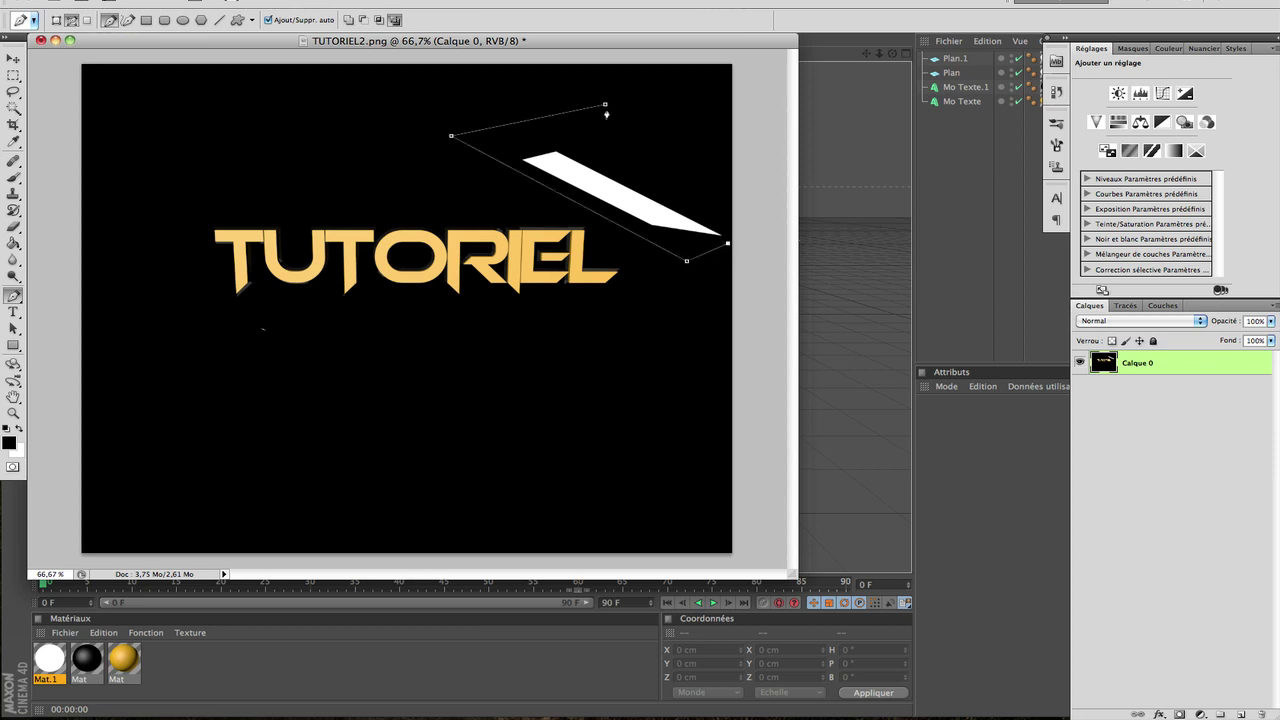
pyautogui.rightClick(636, 210)
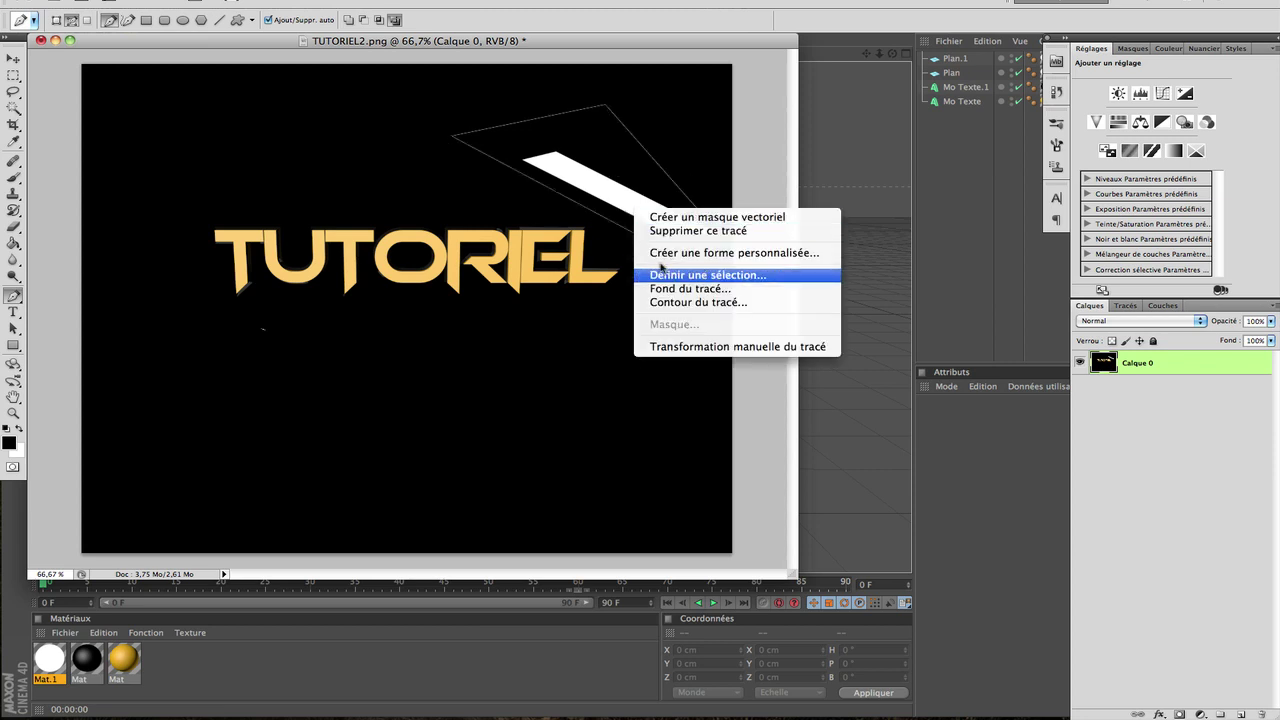
pyautogui.click(706, 280)
pyautogui.press('Return')
# Step: Fill the upper white plane with black using the Paint Bucket and clear the selection
pyautogui.press('g')
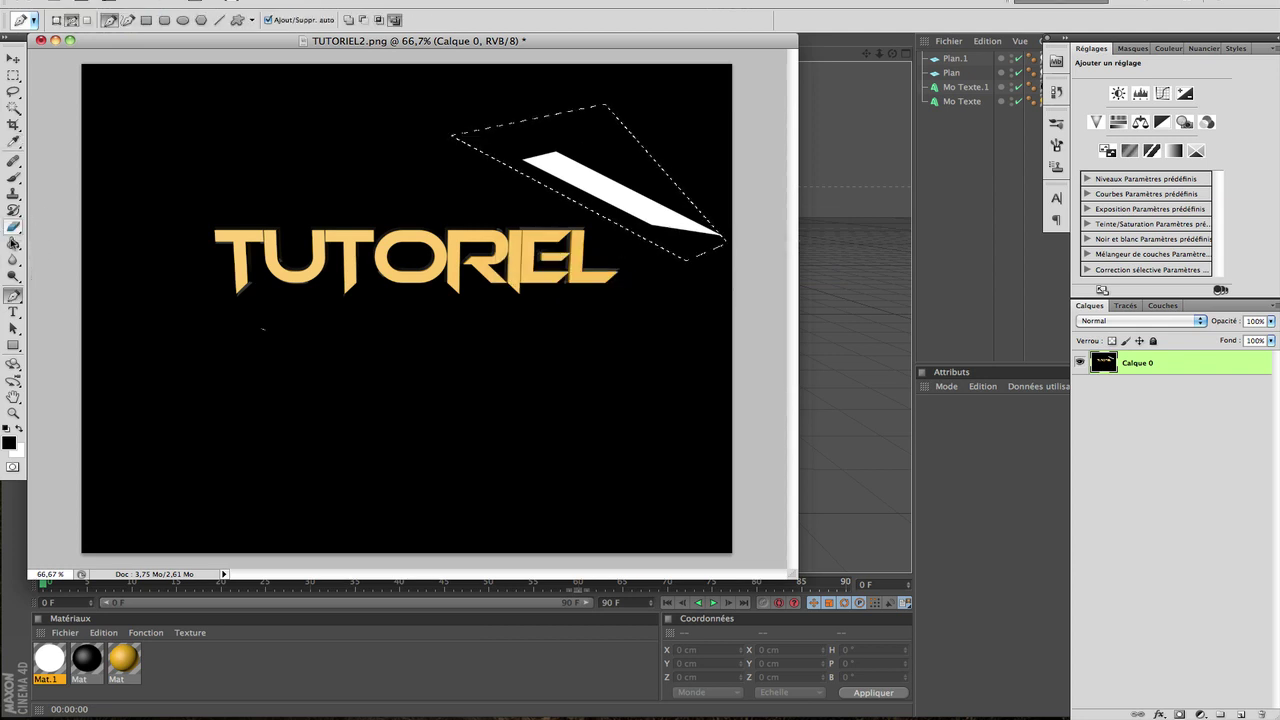
pyautogui.click(596, 183)
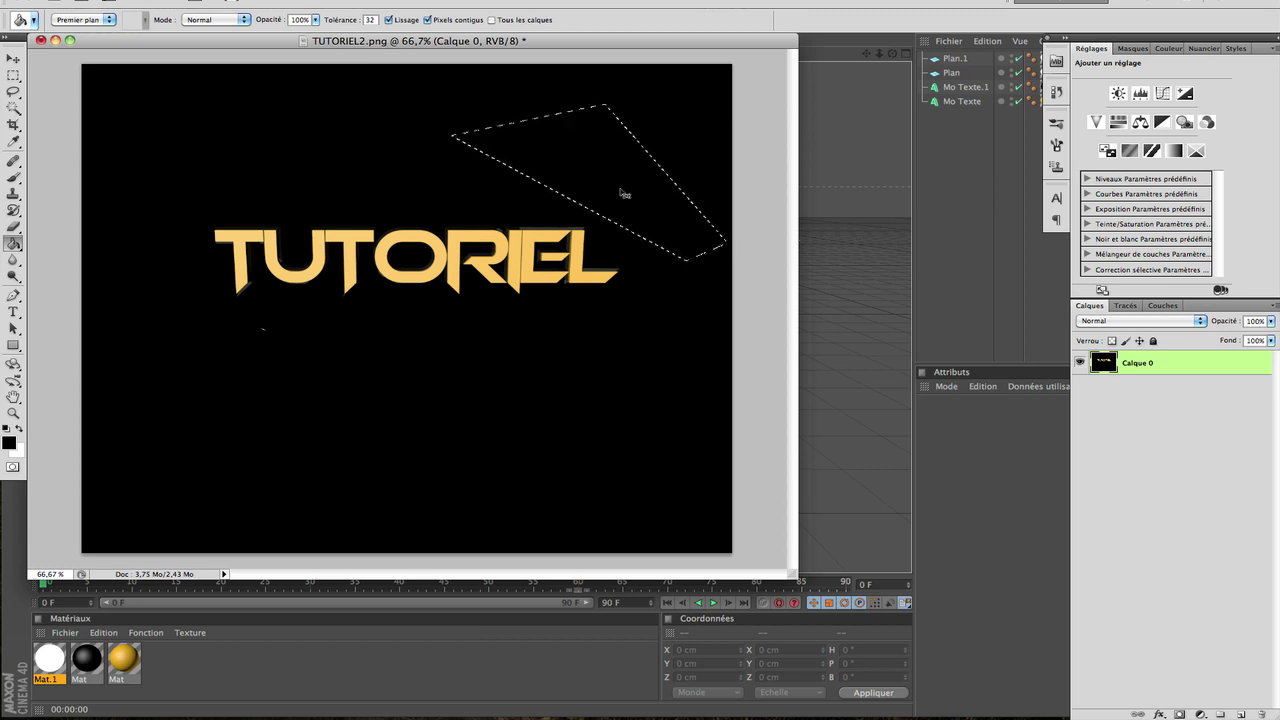
pyautogui.press('super+d')
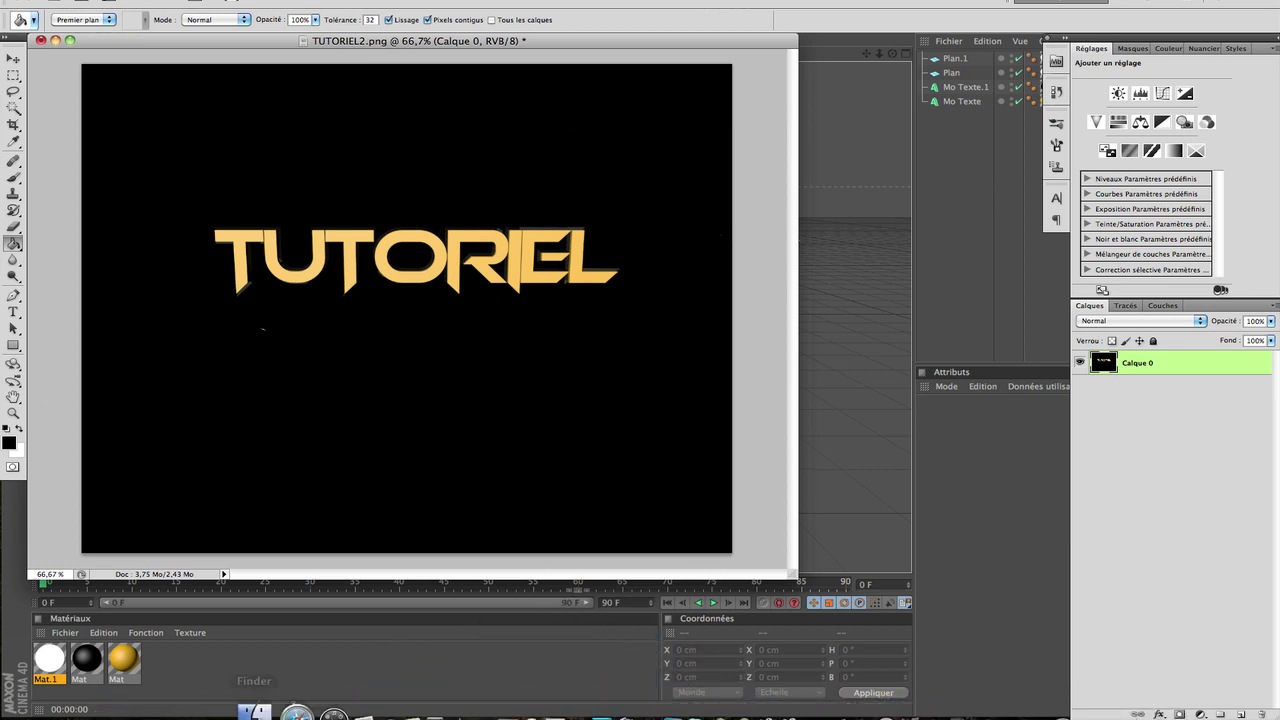
# Step: Place TUTORIEL.png from the Bureau folder in Finder into the TUTORIEL2.png document at its original size
pyautogui.click(265, 714)
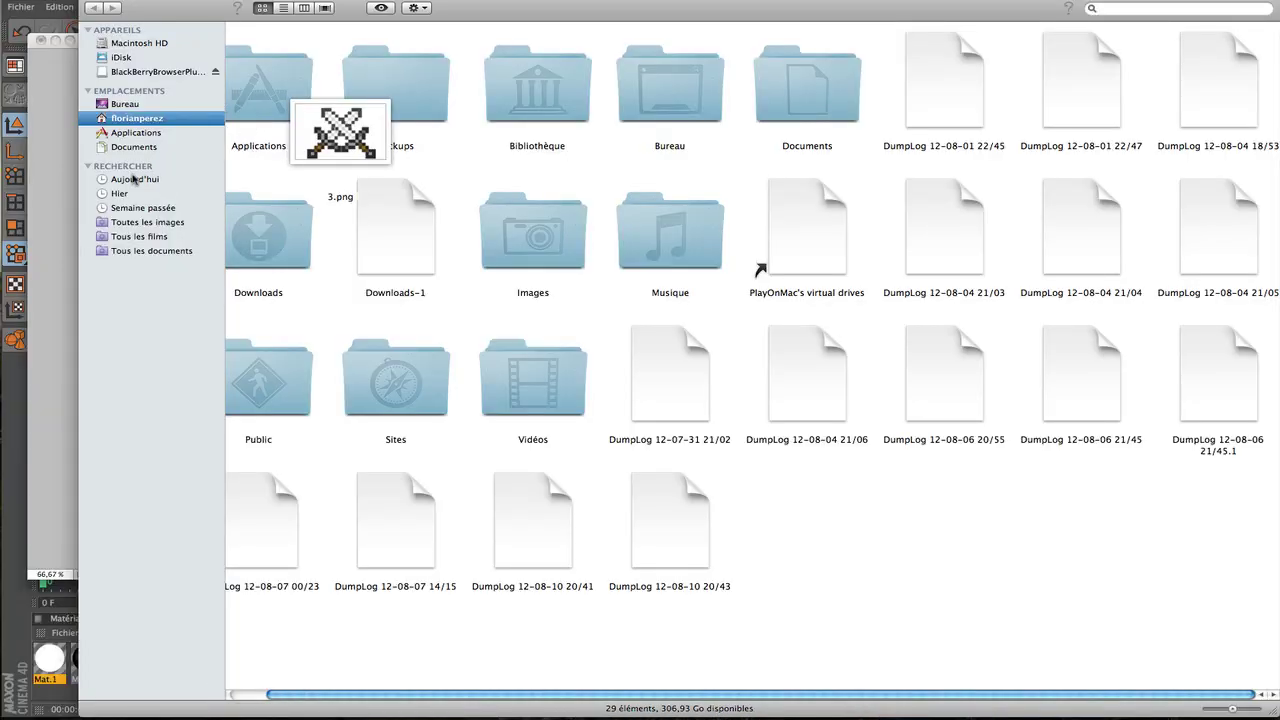
pyautogui.click(127, 105)
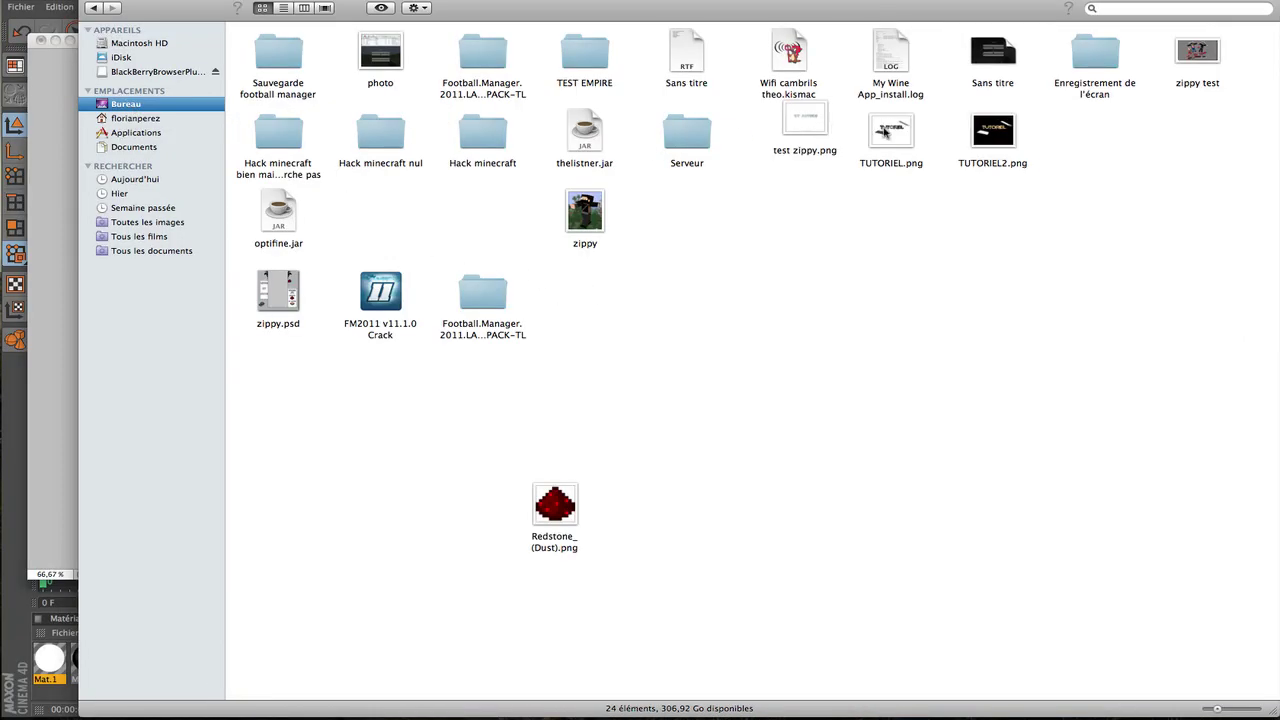
pyautogui.moveTo(884, 133); pyautogui.dragTo(50, 337)
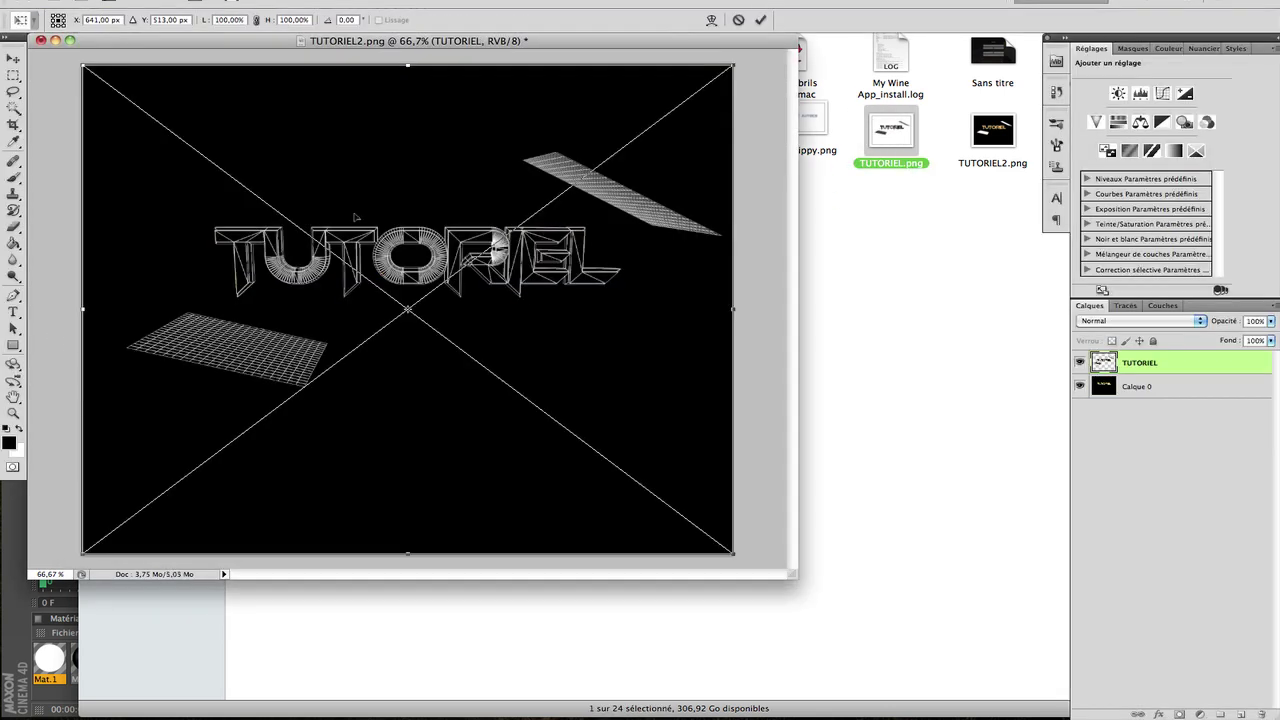
pyautogui.press('Return')
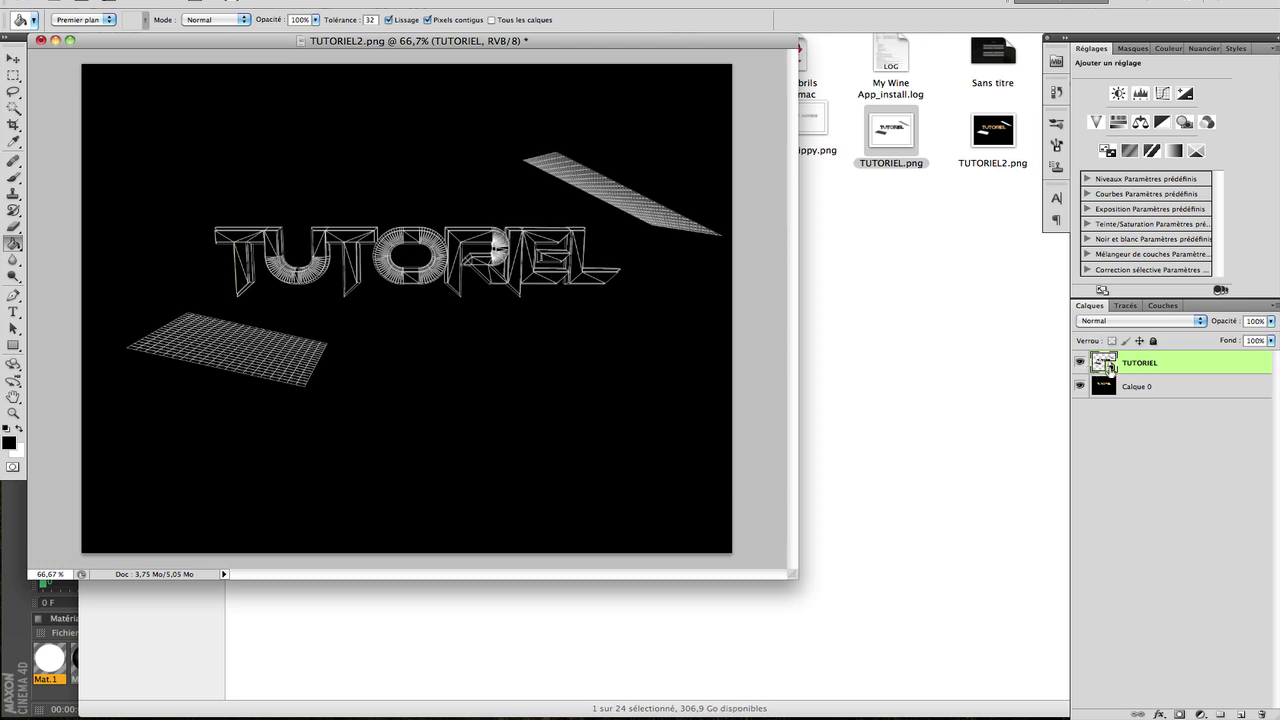
# Step: Rasterize the placed TUTORIEL wireframe layer and position it below Calque 0
pyautogui.rightClick(1108, 370)
pyautogui.click(1066, 497)
pyautogui.moveTo(1145, 385); pyautogui.dragTo(1149, 401)
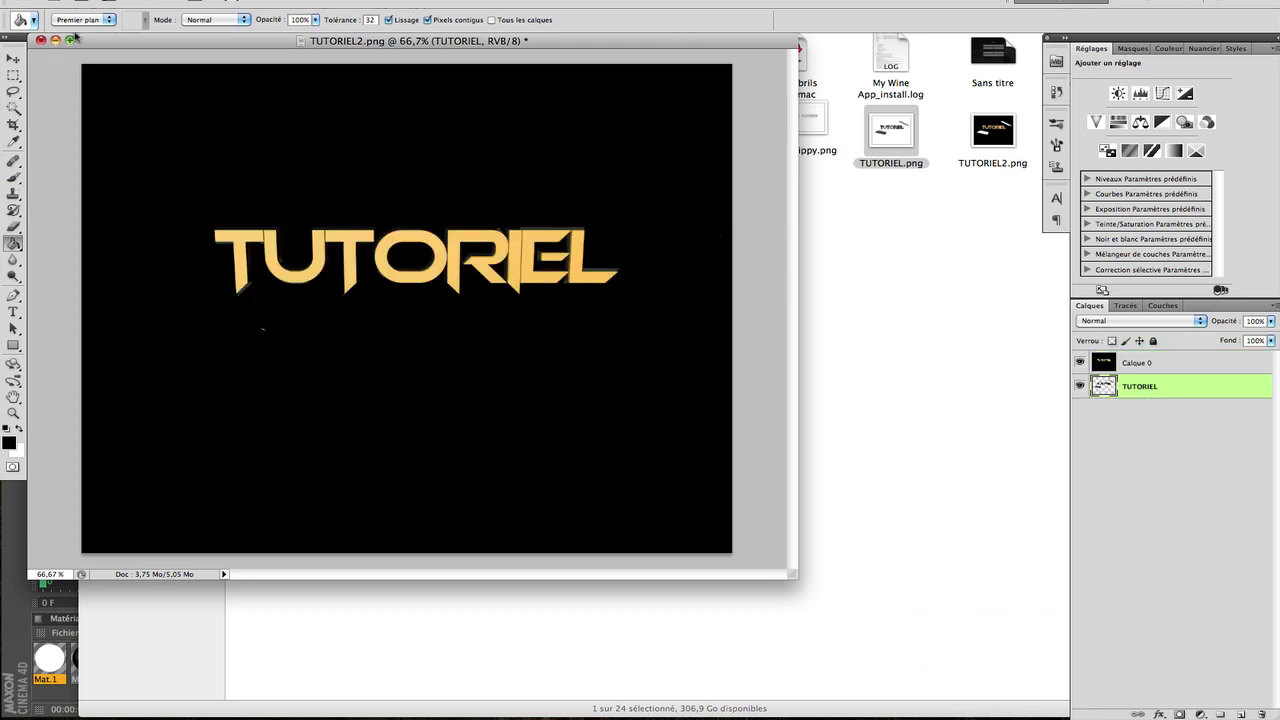
# Step: Set the Eraser to the 900 px splatter brush preset and reduce its size to 164 px
pyautogui.click(33, 20)
pyautogui.click(33, 21)
pyautogui.click(15, 244)
pyautogui.click(16, 244)
pyautogui.click(16, 231)
pyautogui.click(17, 229)
pyautogui.click(84, 224)
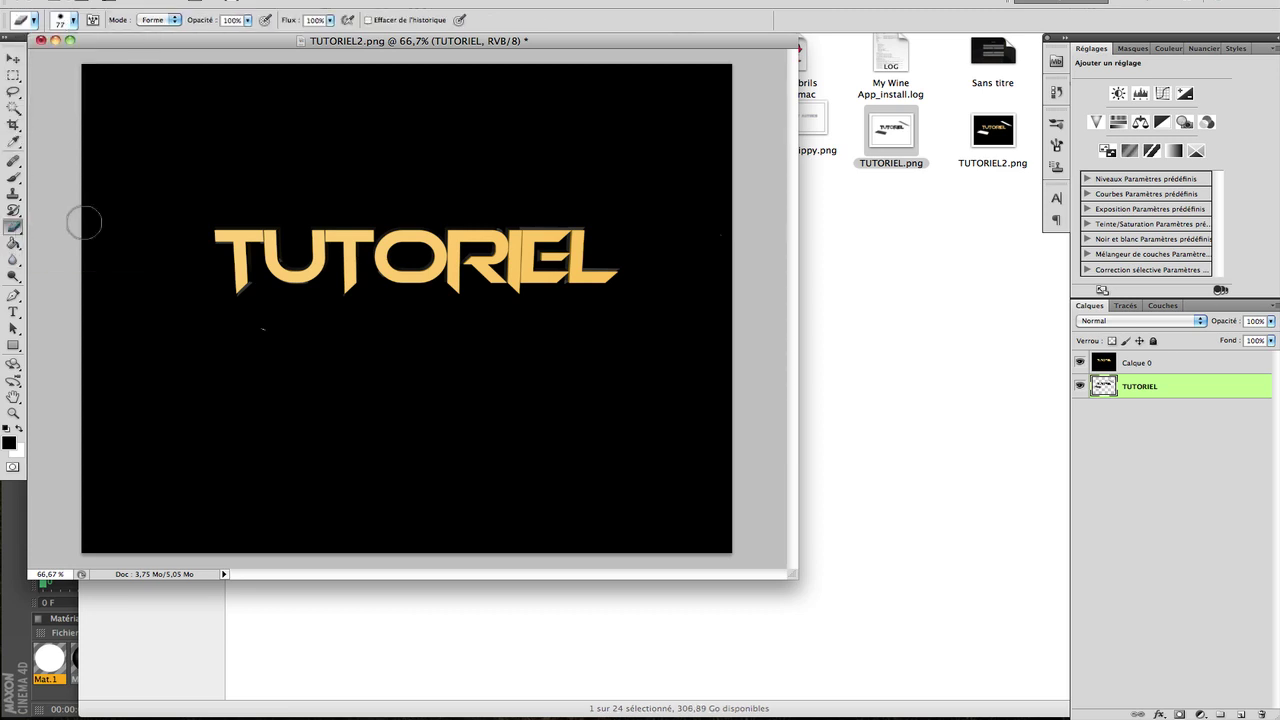
pyautogui.click(57, 21)
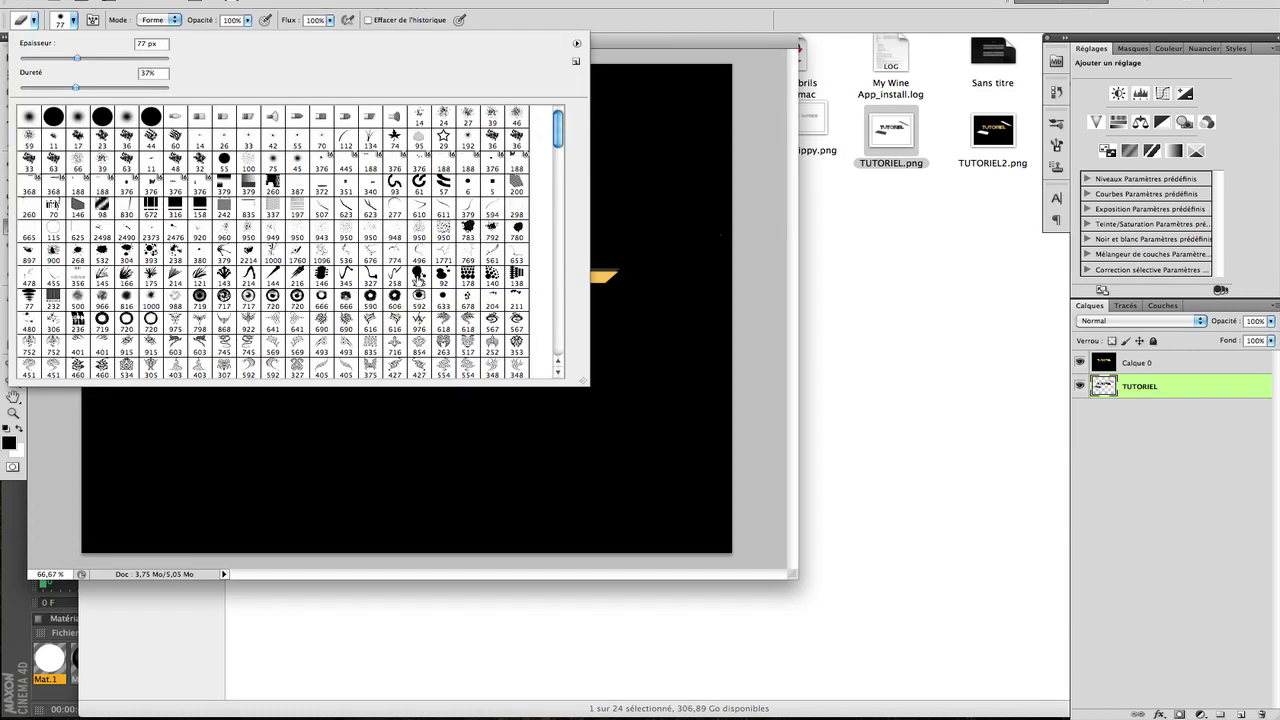
pyautogui.scroll(-3, 432, 258)
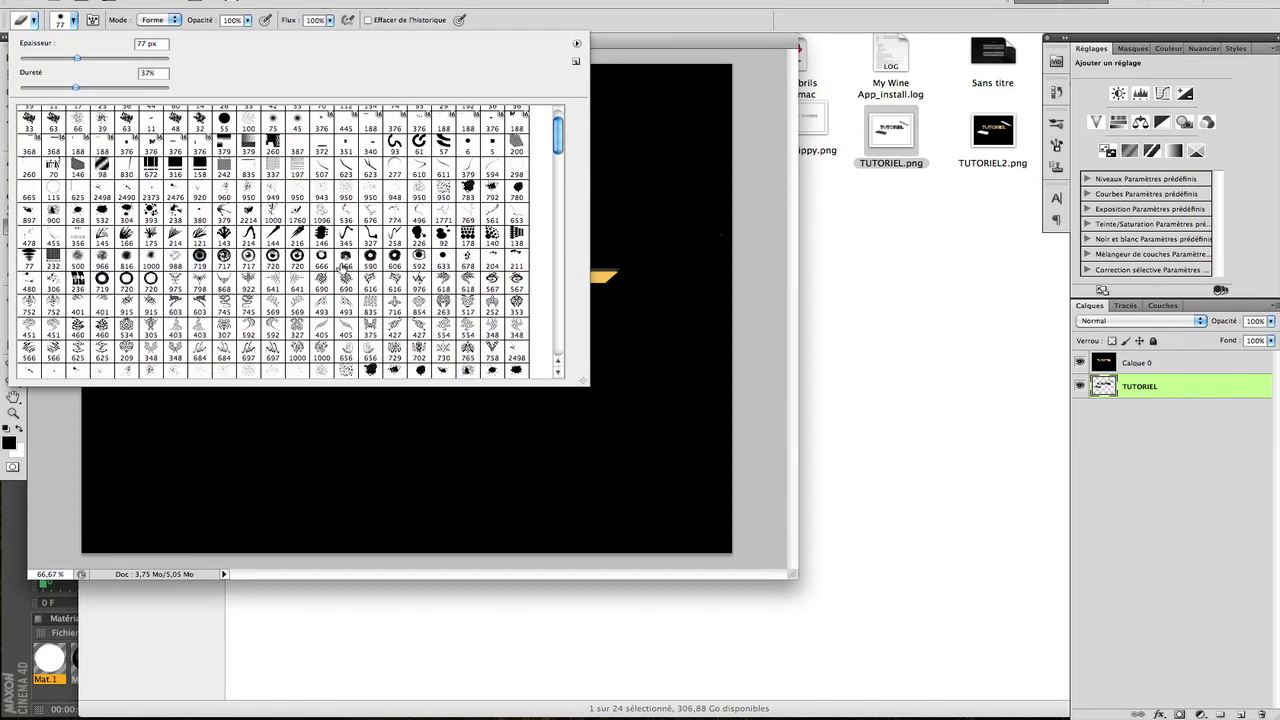
pyautogui.scroll(-3, 457, 352)
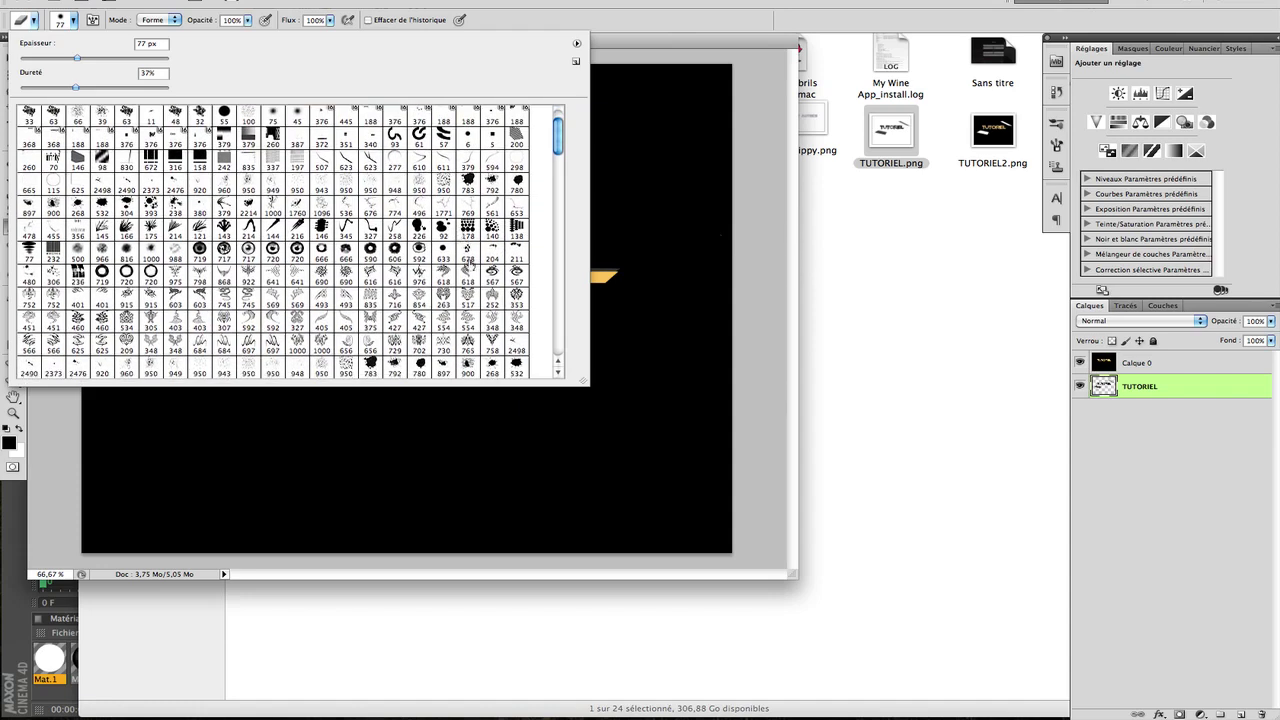
pyautogui.click(469, 337)
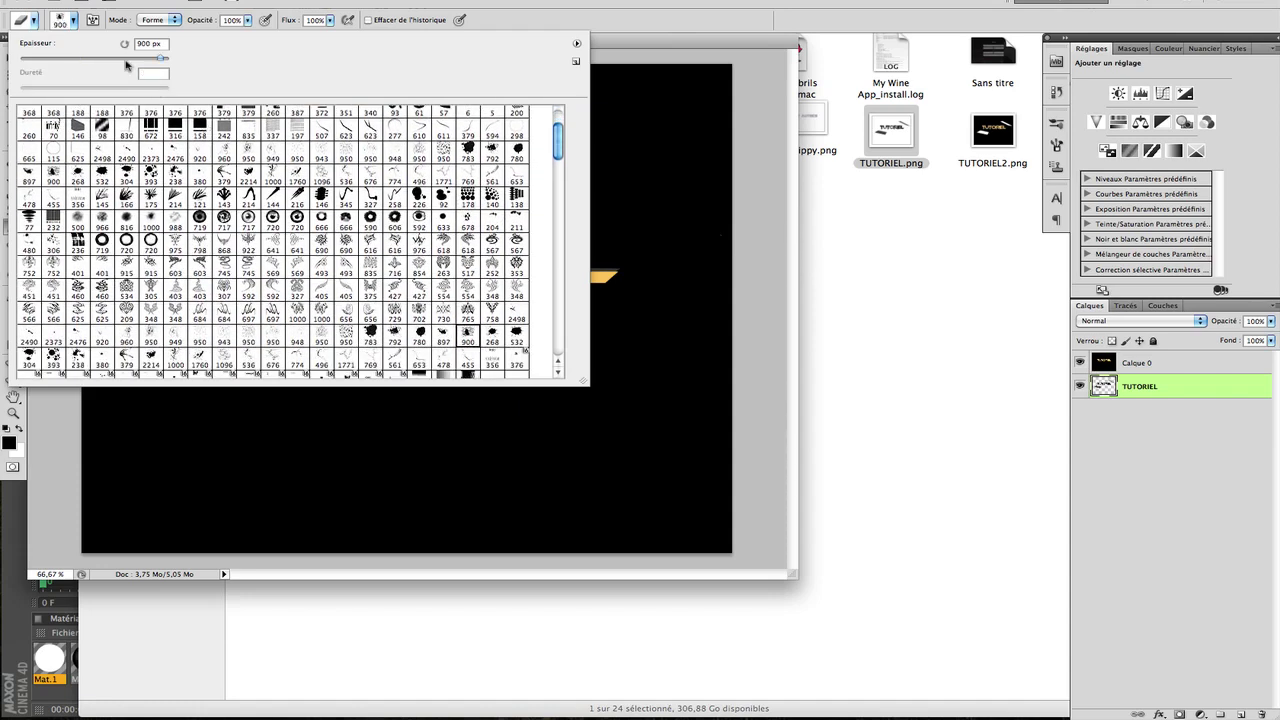
pyautogui.click(690, 302)
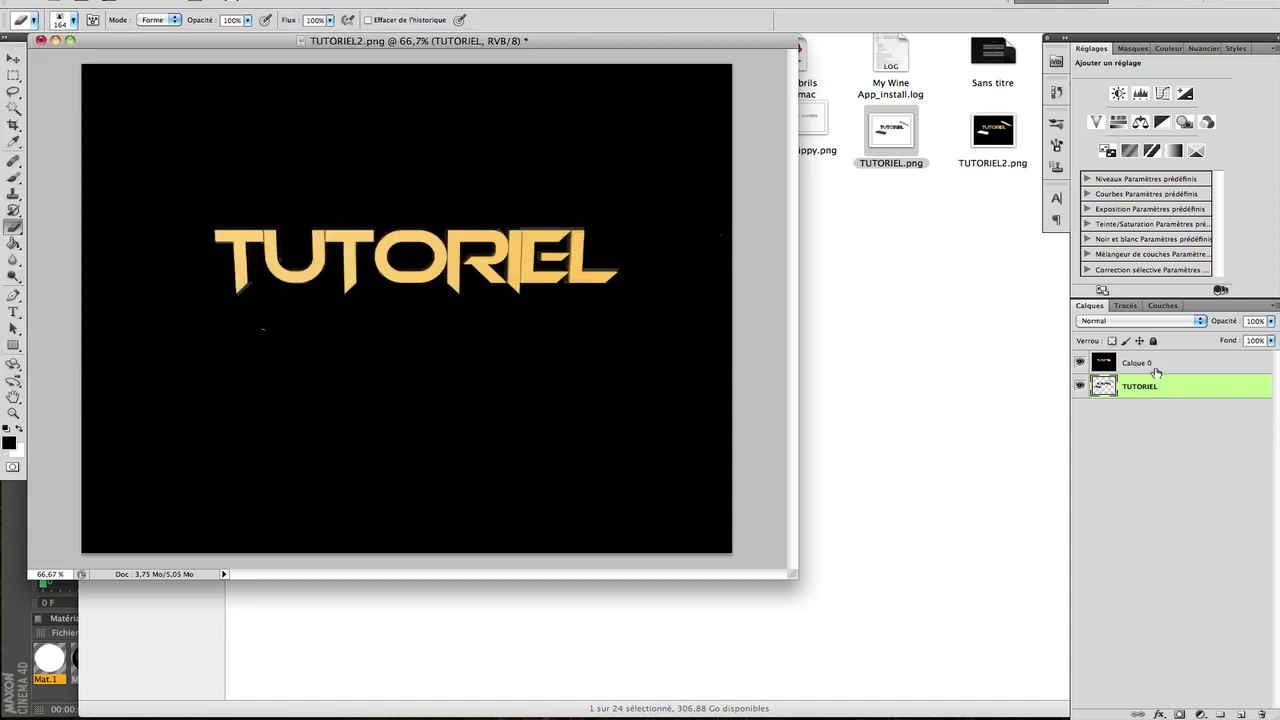
# Step: Try erasing the last letters of the title on Calque 0 with the splatter brush, and undo the strokes
pyautogui.click(1135, 366)
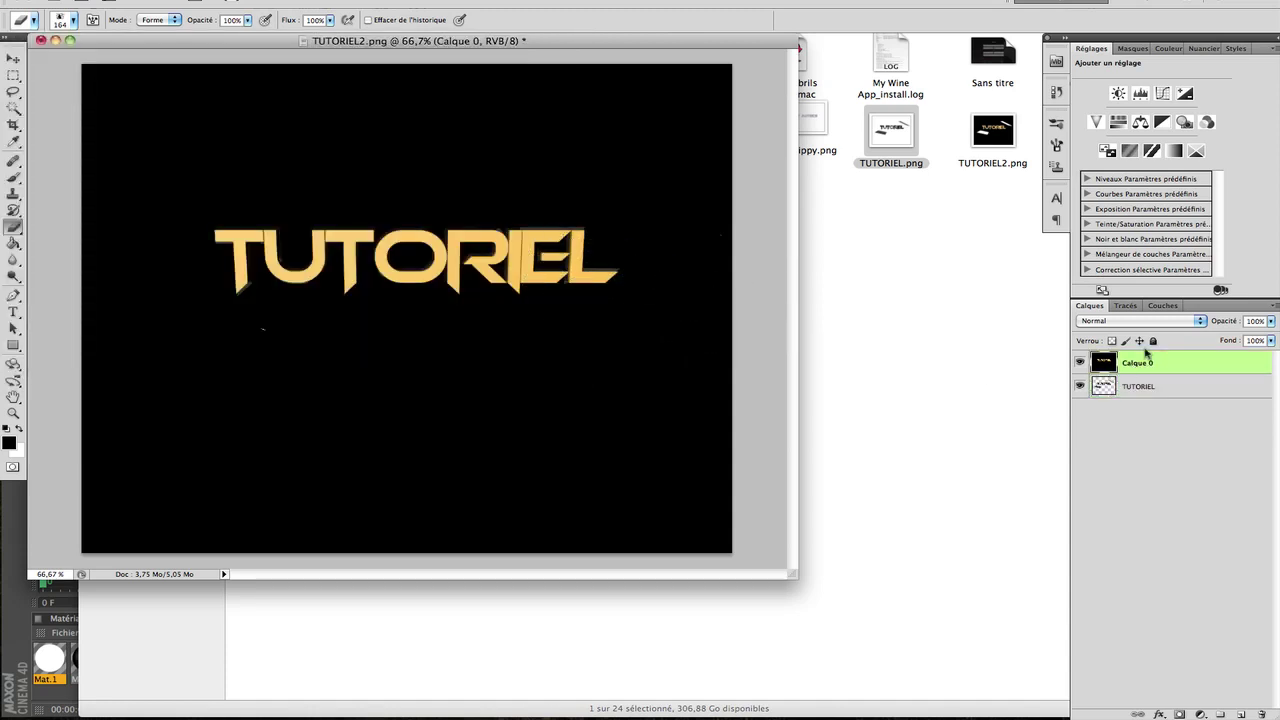
pyautogui.hotkey('alt', '[')
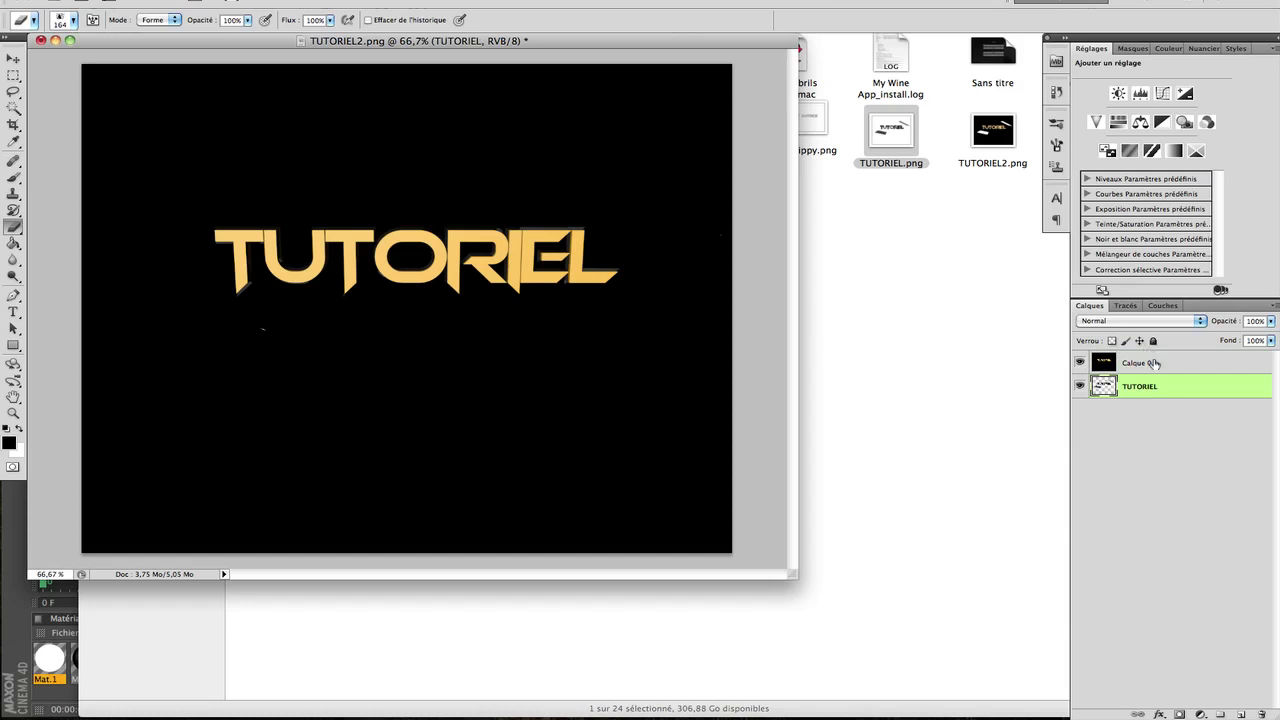
pyautogui.click(1155, 364)
pyautogui.moveTo(640, 262)
pyautogui.mouseDown()
pyautogui.moveTo(614, 268)
pyautogui.moveTo(657, 290)
pyautogui.moveTo(595, 258)
pyautogui.moveTo(600, 285)
pyautogui.moveTo(585, 285)
pyautogui.moveTo(560, 230)
pyautogui.moveTo(622, 268)
pyautogui.moveTo(525, 222)
pyautogui.moveTo(590, 250)
pyautogui.mouseUp()
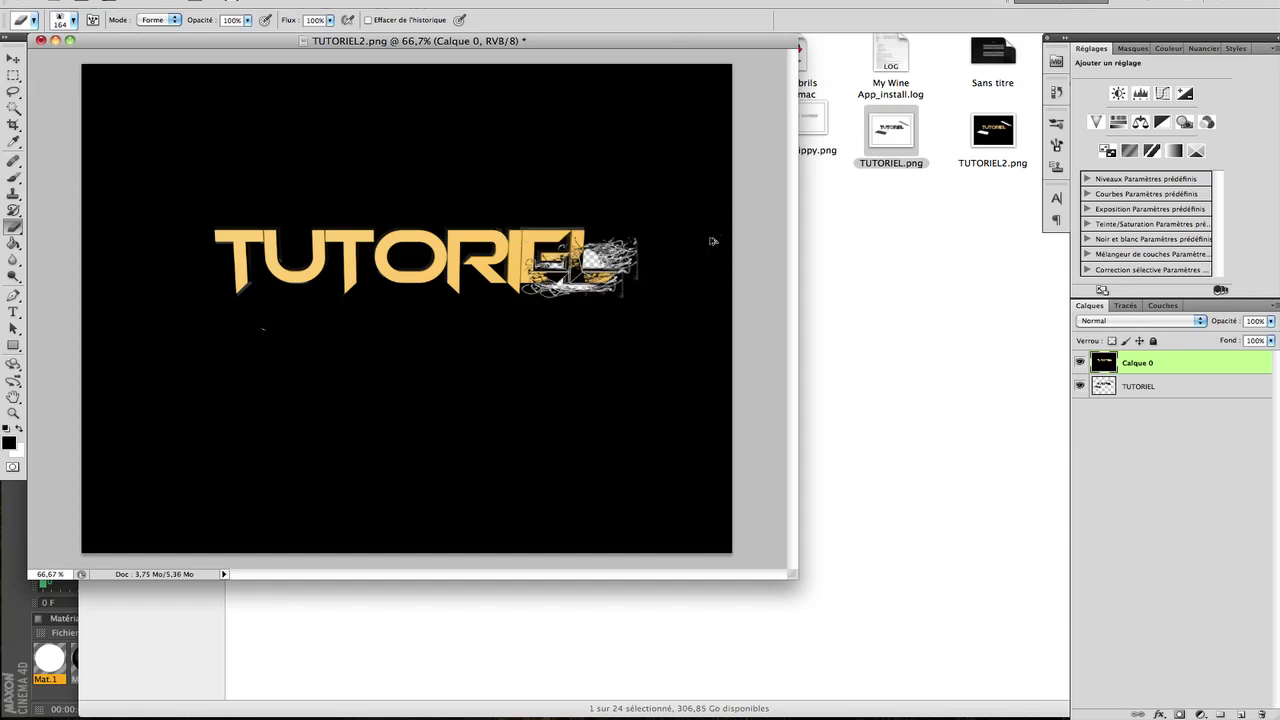
pyautogui.press('alt+super+z')
pyautogui.press('alt+super+z')
pyautogui.press('alt+super+z')
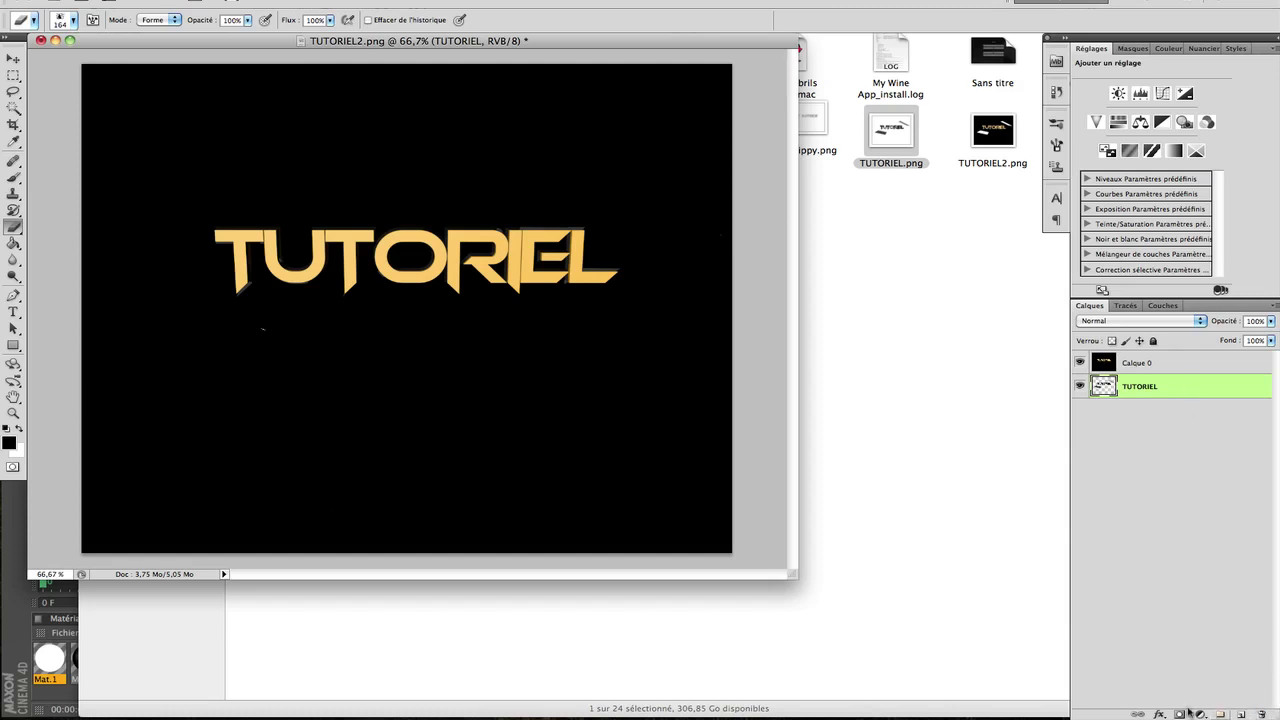
# Step: Add a new layer beneath the TUTORIEL layer, fill it with black, and select Calque 0
pyautogui.click(1242, 714)
pyautogui.moveTo(1157, 393); pyautogui.dragTo(1110, 450)
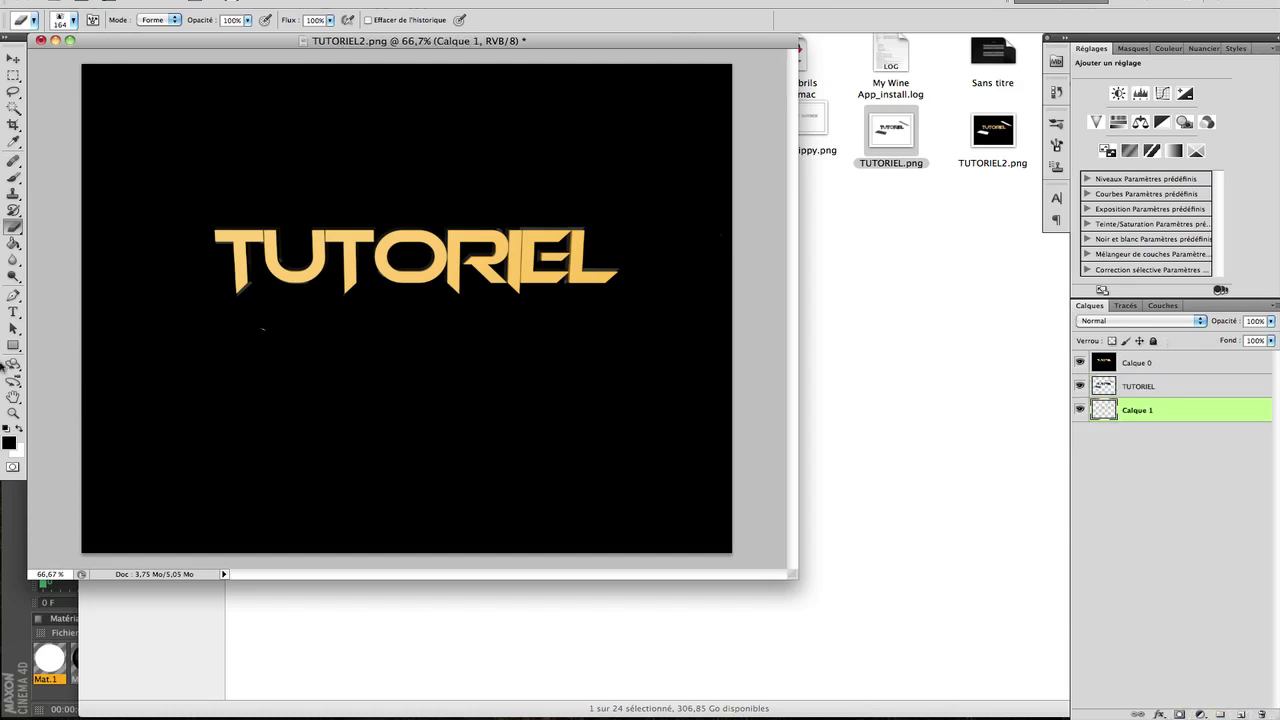
pyautogui.click(11, 245)
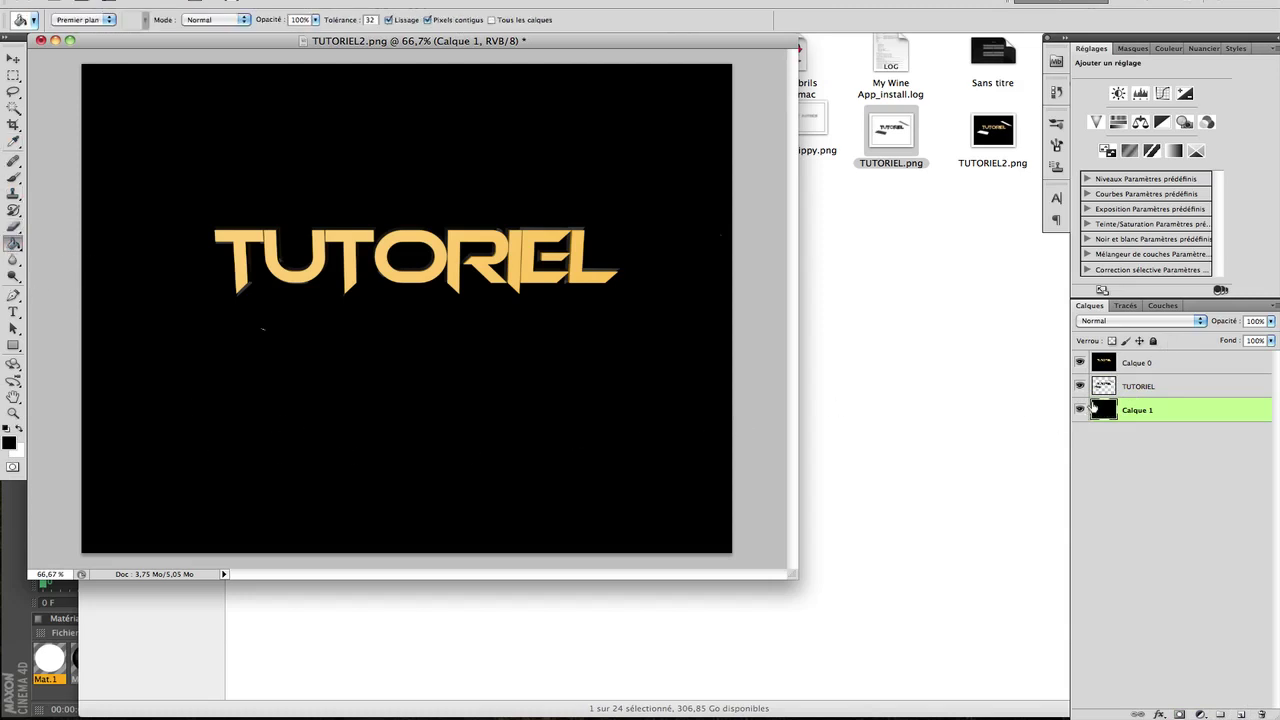
pyautogui.click(1121, 366)
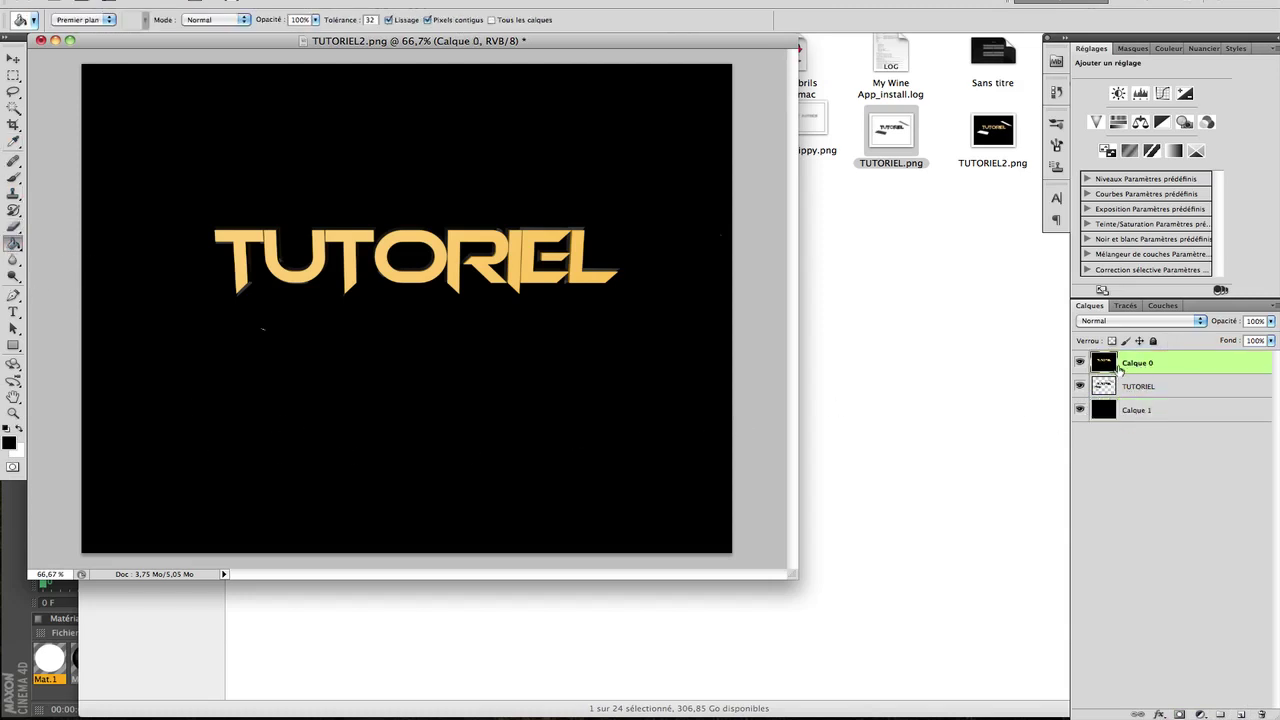
# Step: Set the Eraser to a soft round brush with 0% hardness and a size of 145 px
pyautogui.click(12, 228)
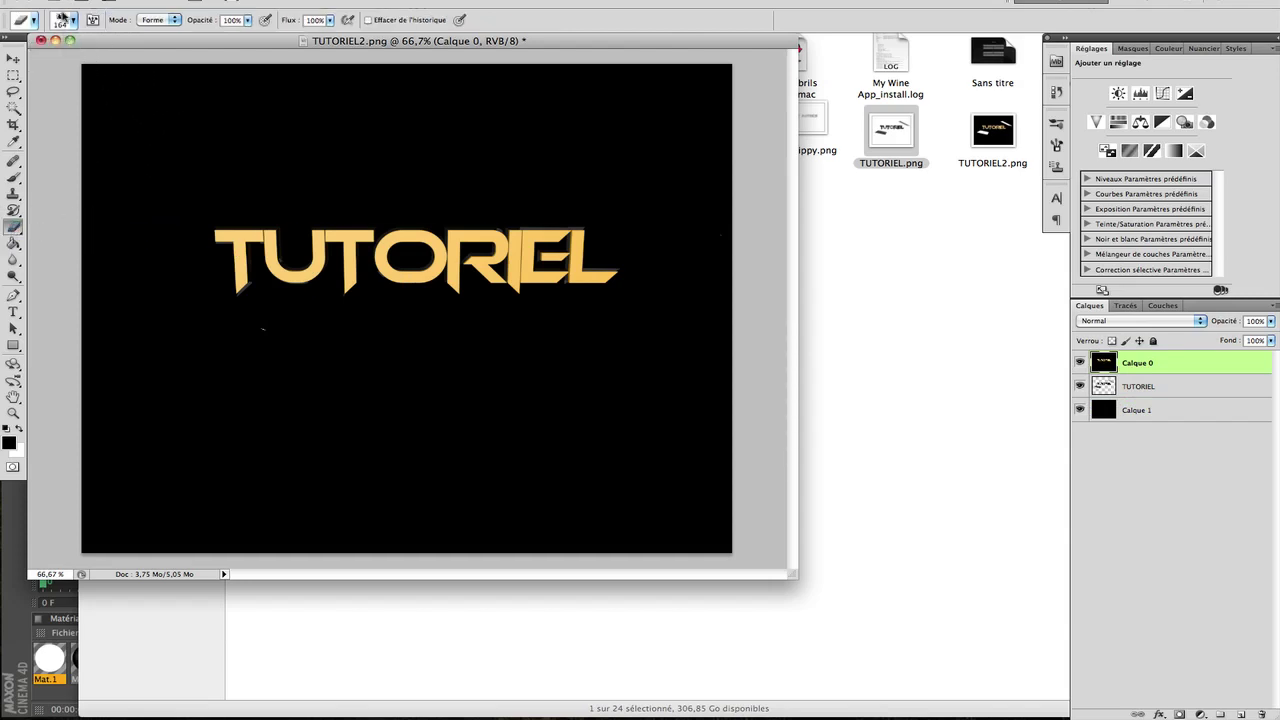
pyautogui.click(62, 18)
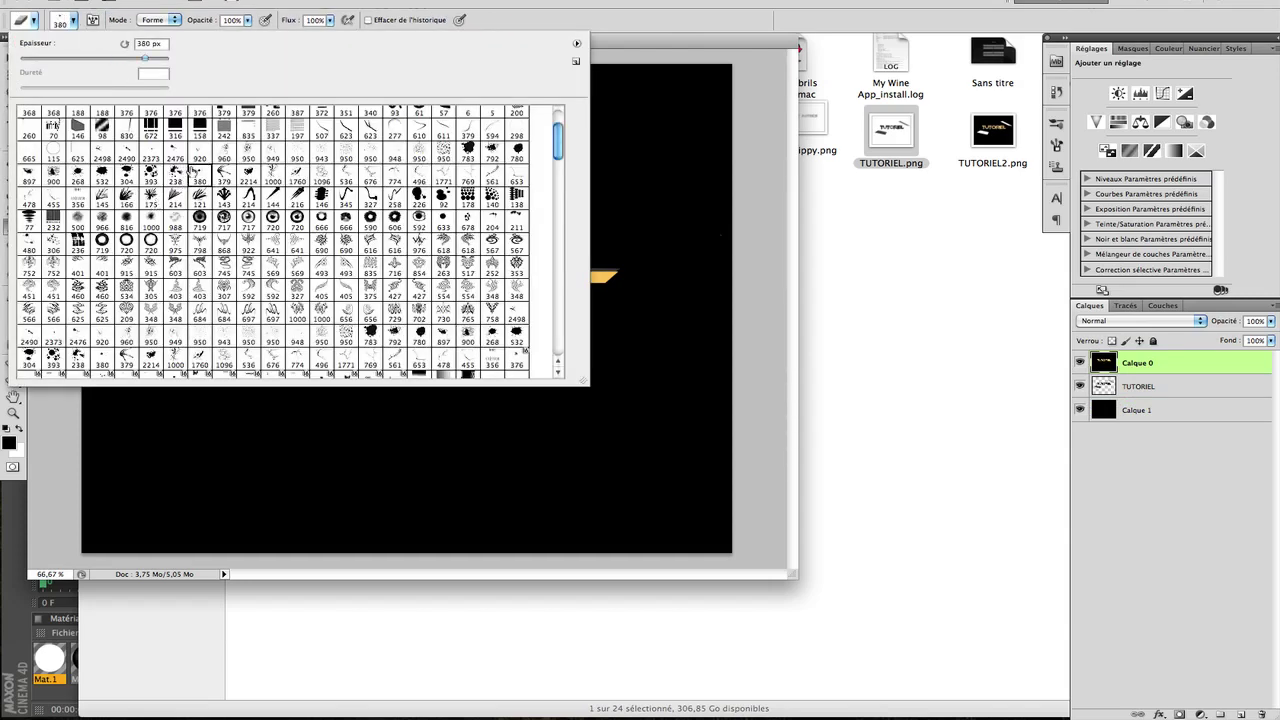
pyautogui.click(254, 179)
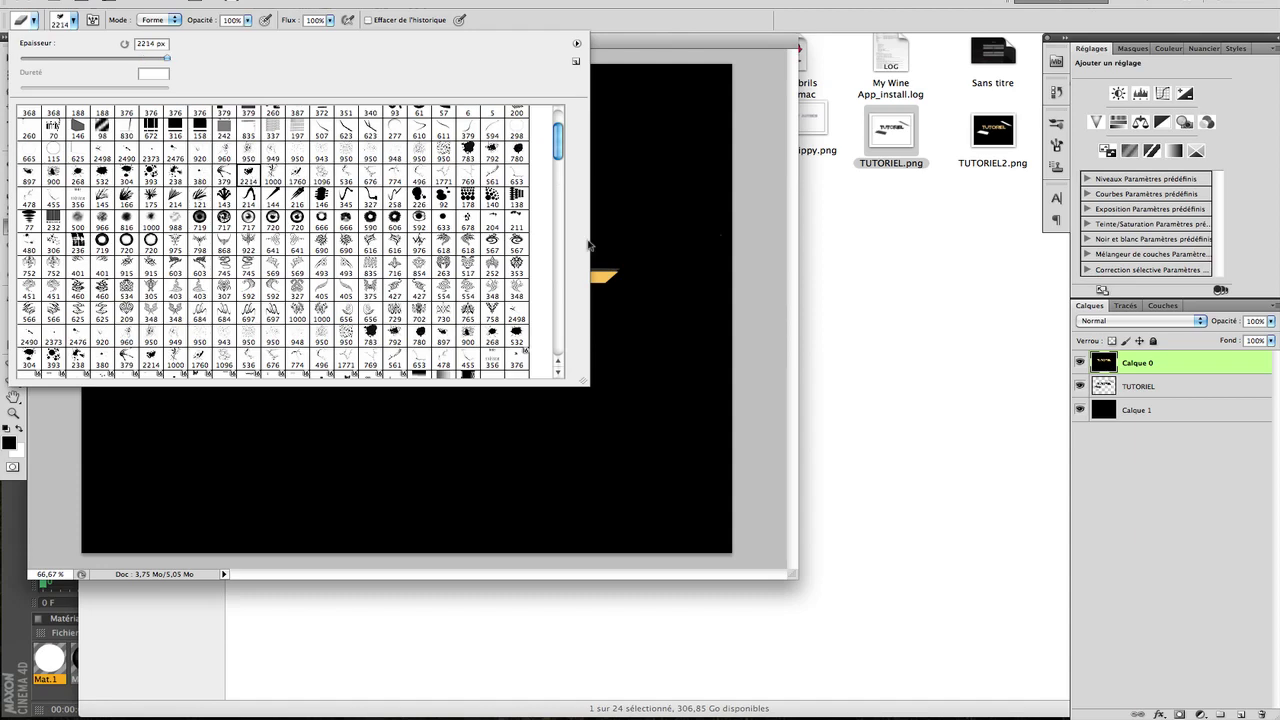
pyautogui.click(272, 176)
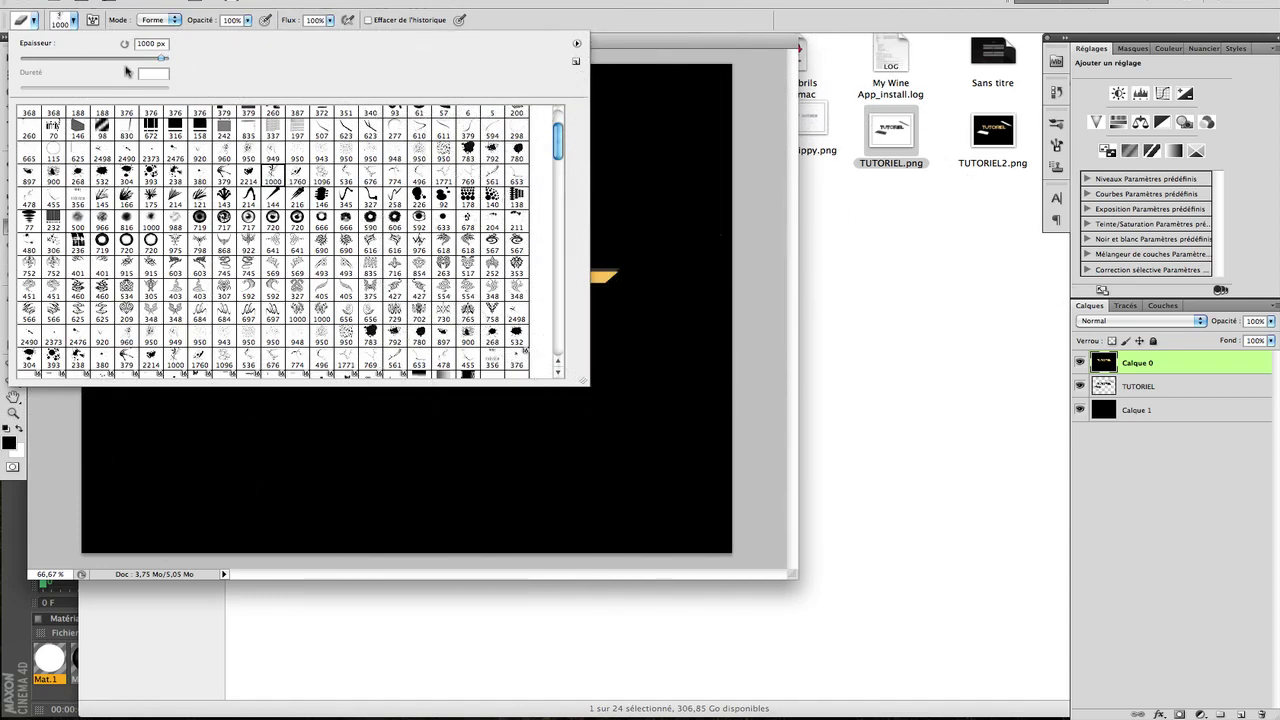
pyautogui.scroll(3, 89, 118)
pyautogui.click(78, 116)
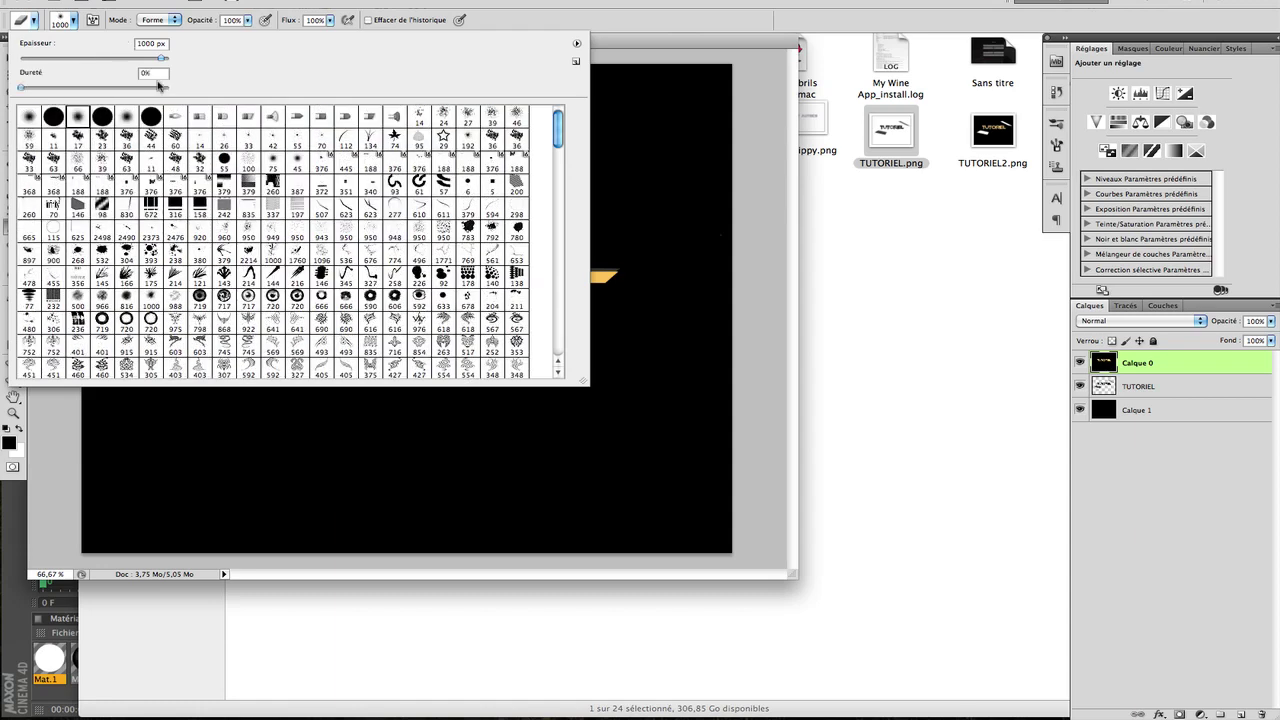
pyautogui.click(686, 288)
# Step: Erase the gold letters ORIEL on Calque 0, fading across the O, to reveal the wireframe letters beneath
pyautogui.moveTo(580, 255)
pyautogui.mouseDown()
pyautogui.moveTo(613, 295)
pyautogui.moveTo(571, 286)
pyautogui.moveTo(620, 277)
pyautogui.moveTo(543, 251)
pyautogui.moveTo(562, 262)
pyautogui.moveTo(523, 294)
pyautogui.moveTo(580, 297)
pyautogui.moveTo(609, 266)
pyautogui.mouseUp()
pyautogui.moveTo(609, 210)
pyautogui.mouseDown()
pyautogui.moveTo(486, 294)
pyautogui.moveTo(483, 251)
pyautogui.moveTo(604, 260)
pyautogui.moveTo(488, 262)
pyautogui.moveTo(418, 283)
pyautogui.moveTo(488, 264)
pyautogui.moveTo(488, 253)
pyautogui.moveTo(421, 275)
pyautogui.moveTo(470, 265)
pyautogui.moveTo(500, 240)
pyautogui.moveTo(536, 263)
pyautogui.mouseUp()
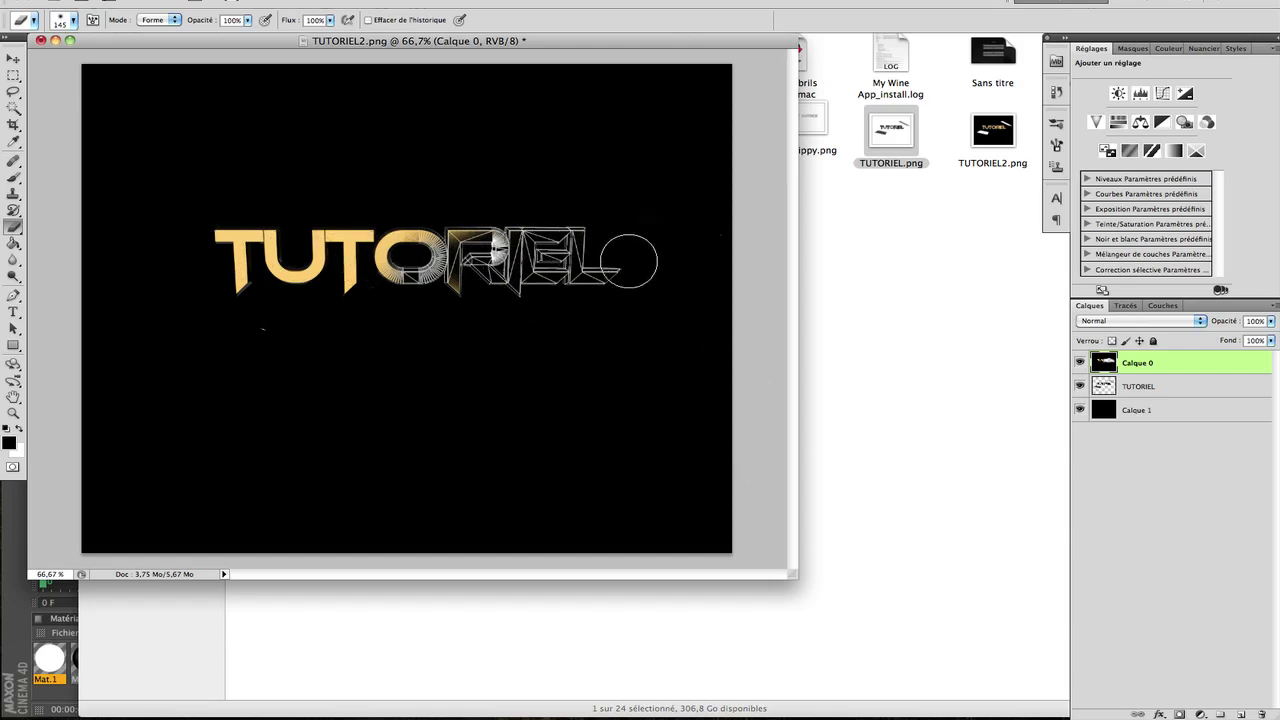
pyautogui.click(698, 229)
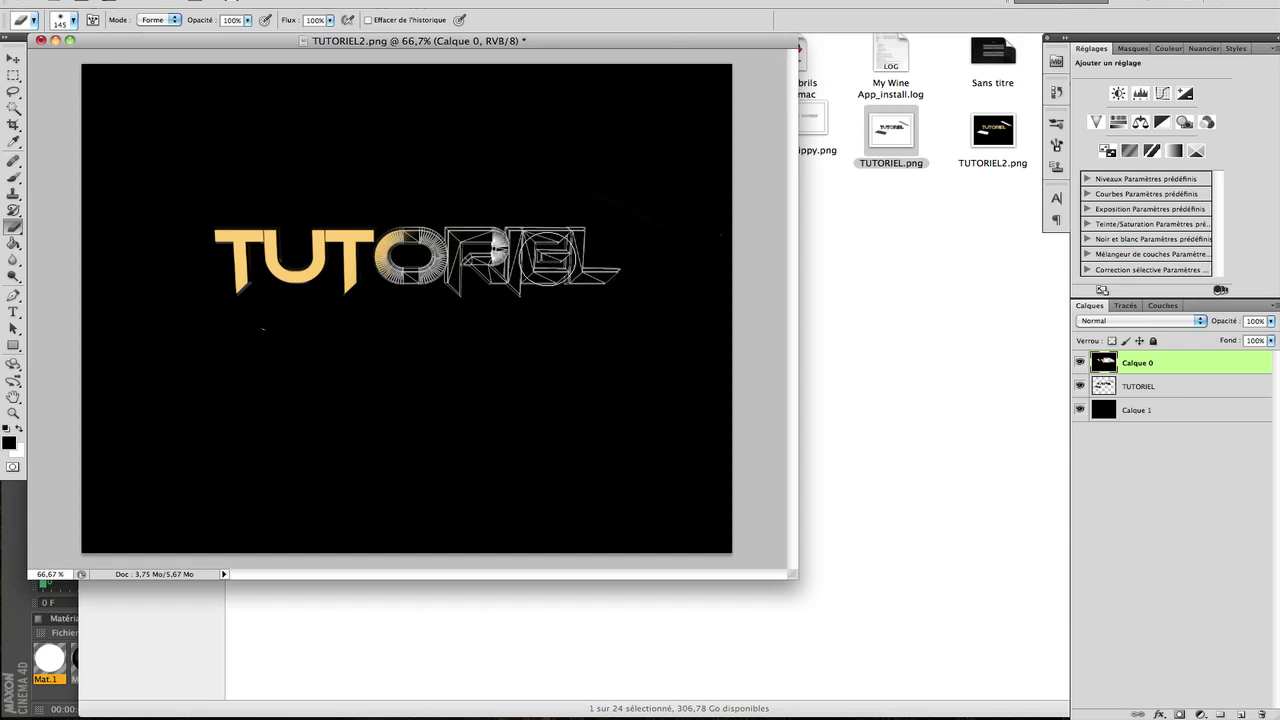
pyautogui.click(735, 0)
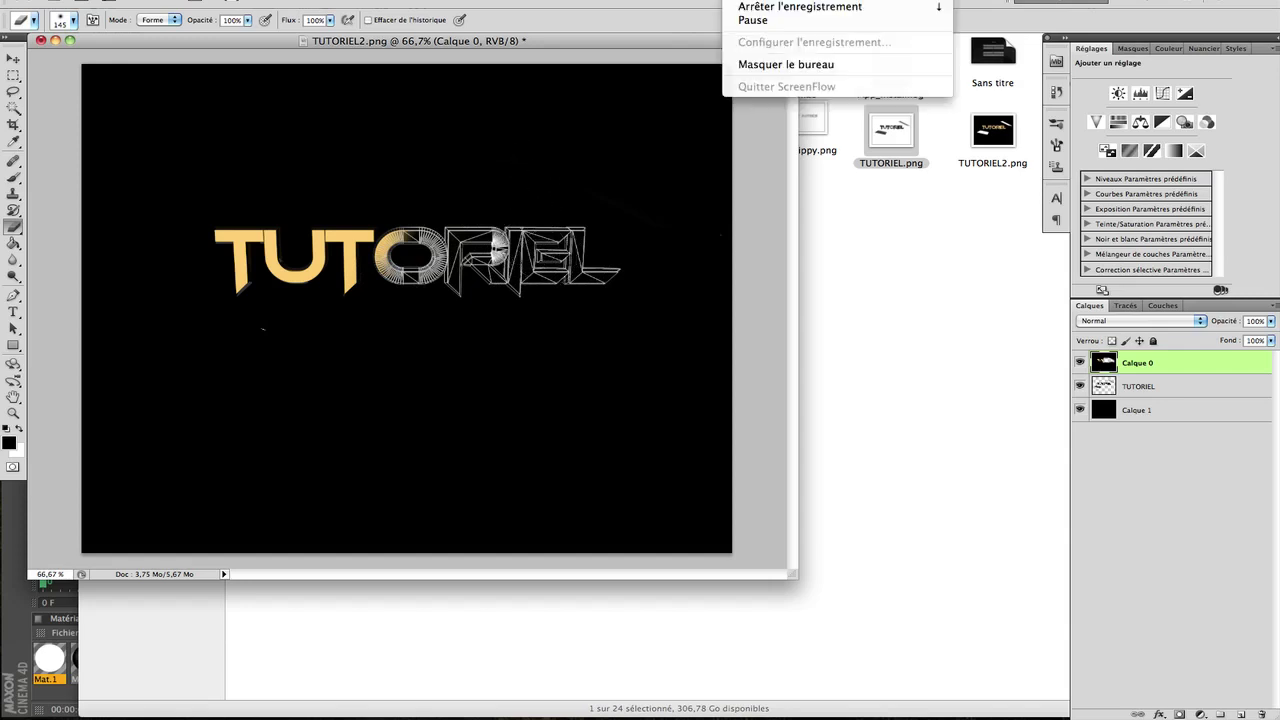
pyautogui.click(753, 20)
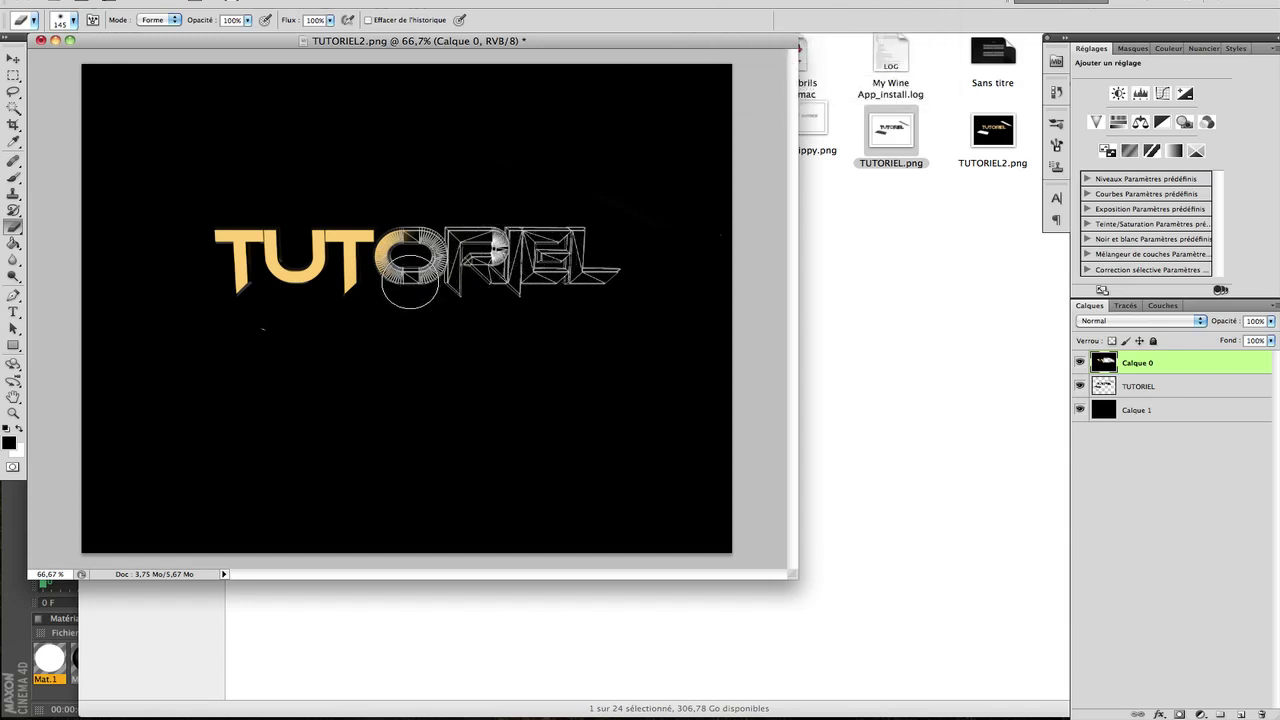
# Step: Erase the black area of Calque 0 below the letters TUT to reveal the wireframe grid plane
pyautogui.moveTo(306, 350); pyautogui.dragTo(313, 329)
pyautogui.moveTo(400, 305)
pyautogui.mouseDown()
pyautogui.moveTo(271, 371)
pyautogui.moveTo(309, 334)
pyautogui.mouseUp()
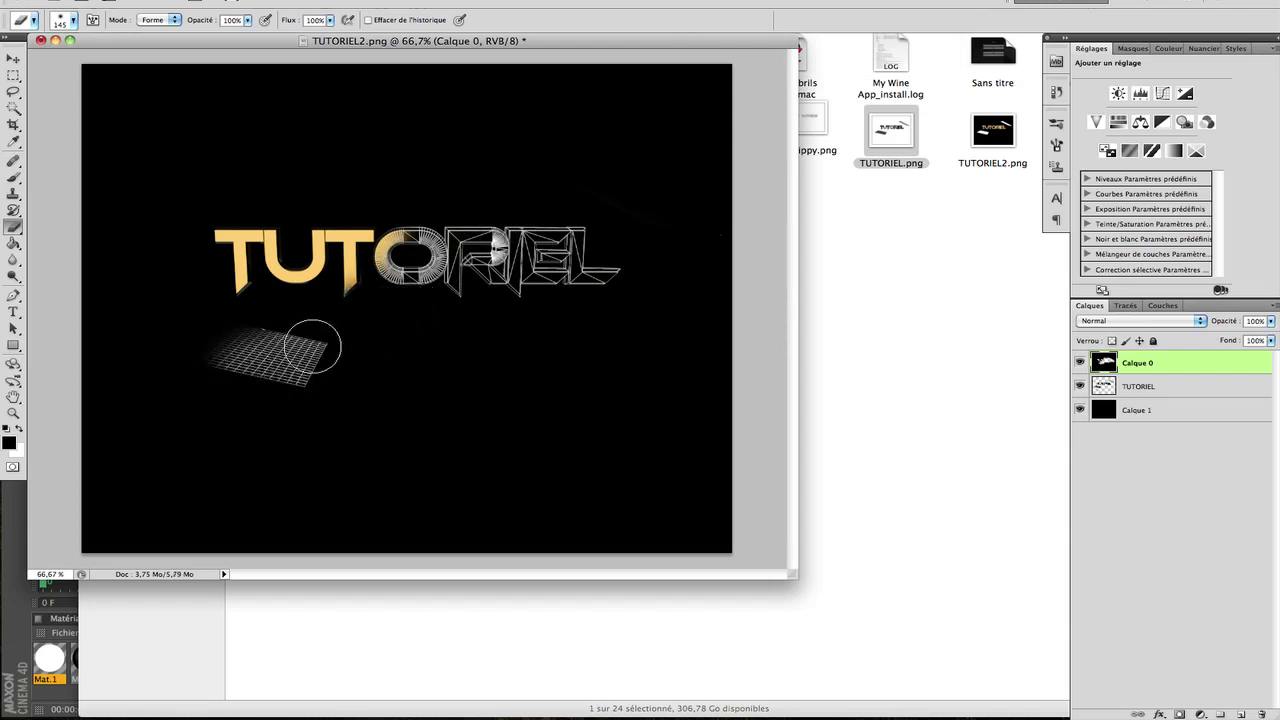